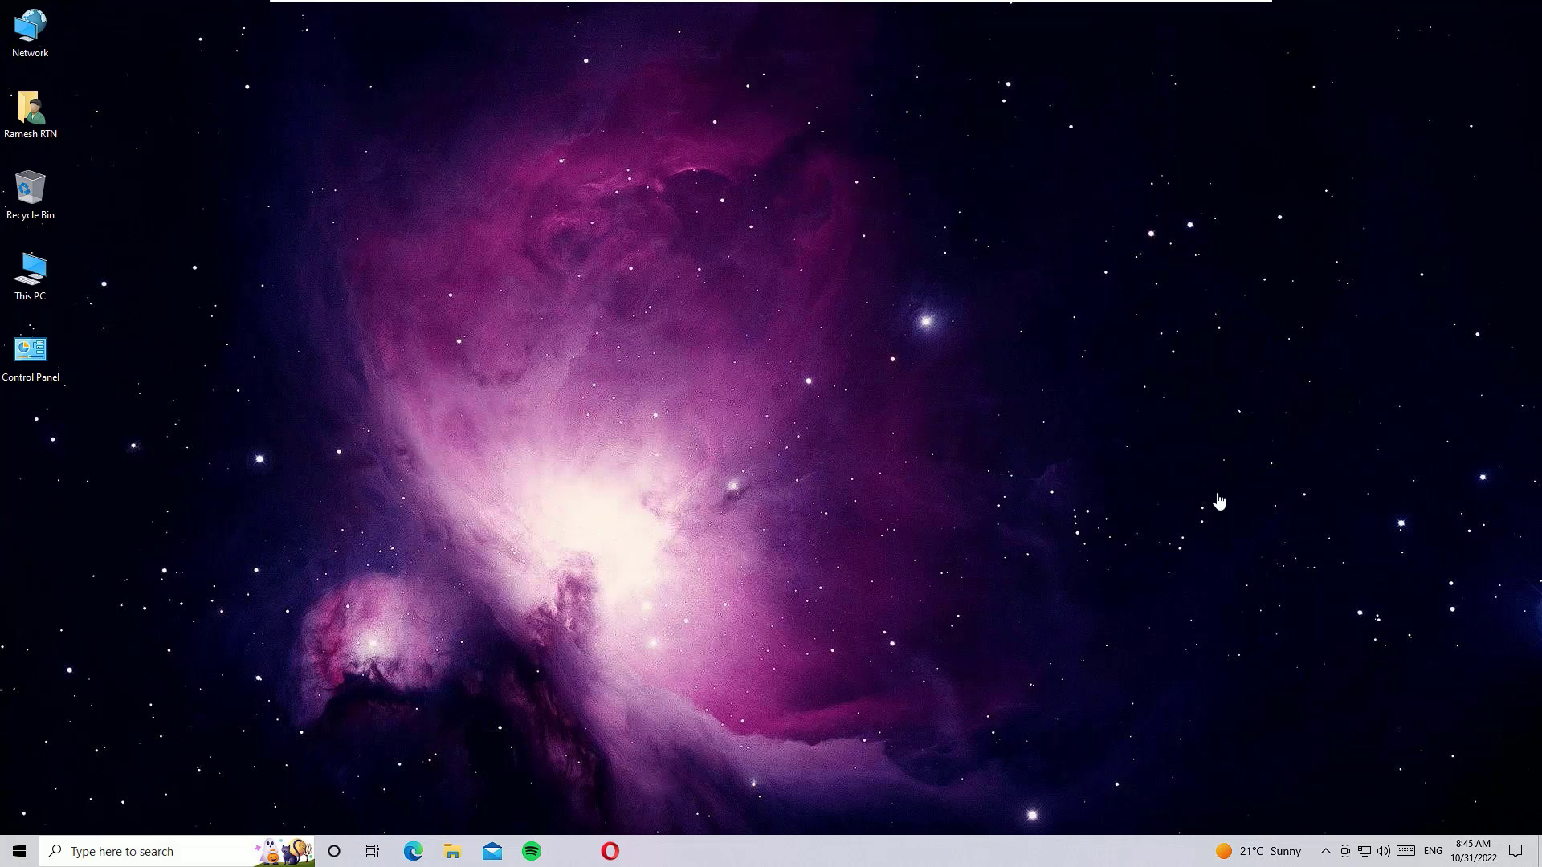
# - Open the Camera app to check the live picture, and close it
pyautogui.click(55, 856)
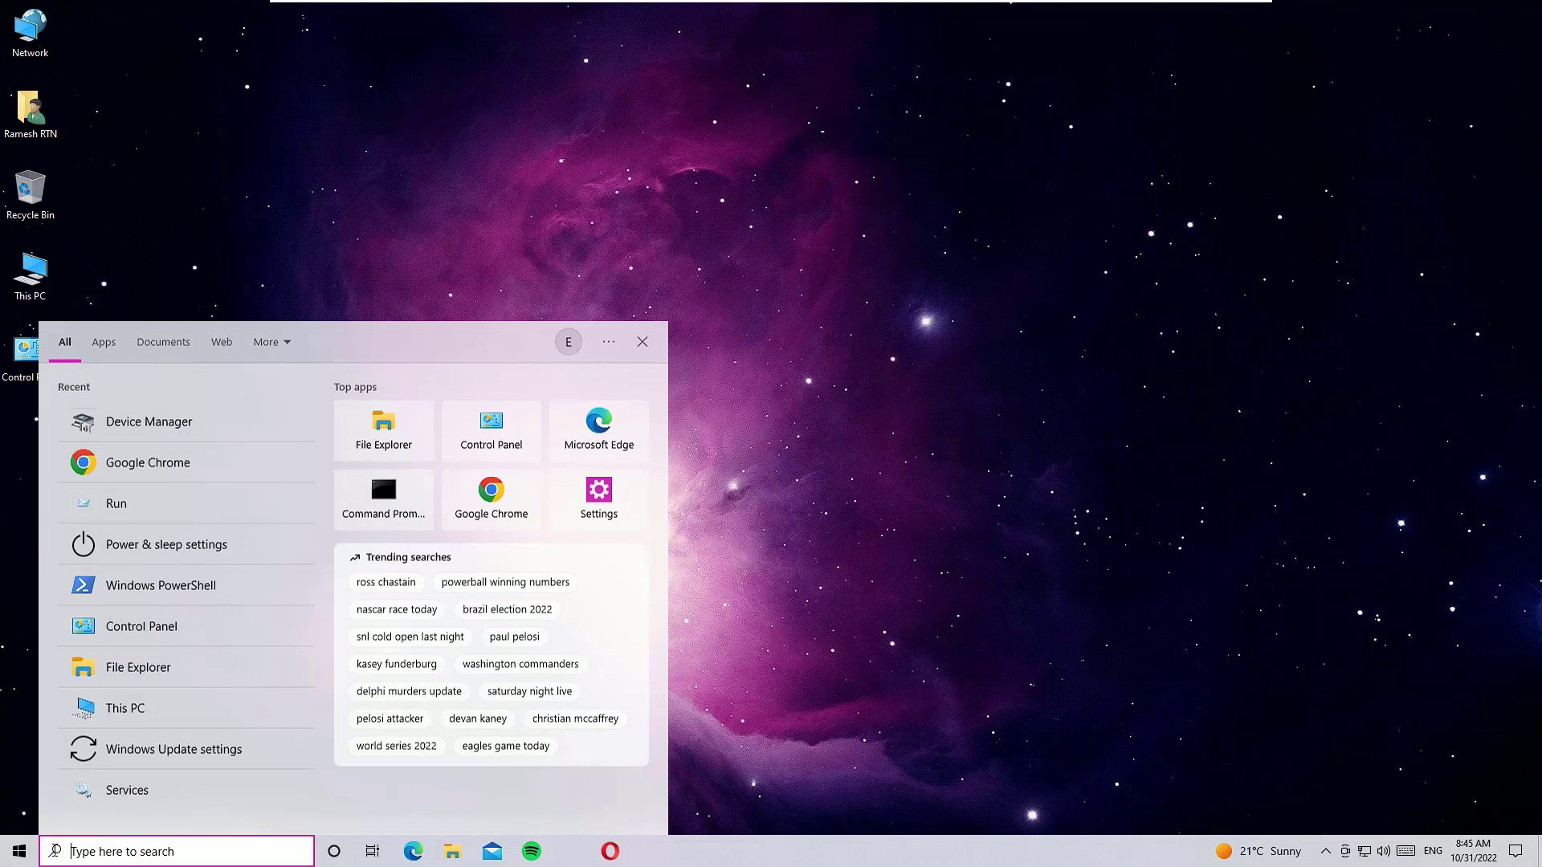
pyautogui.write('camera')
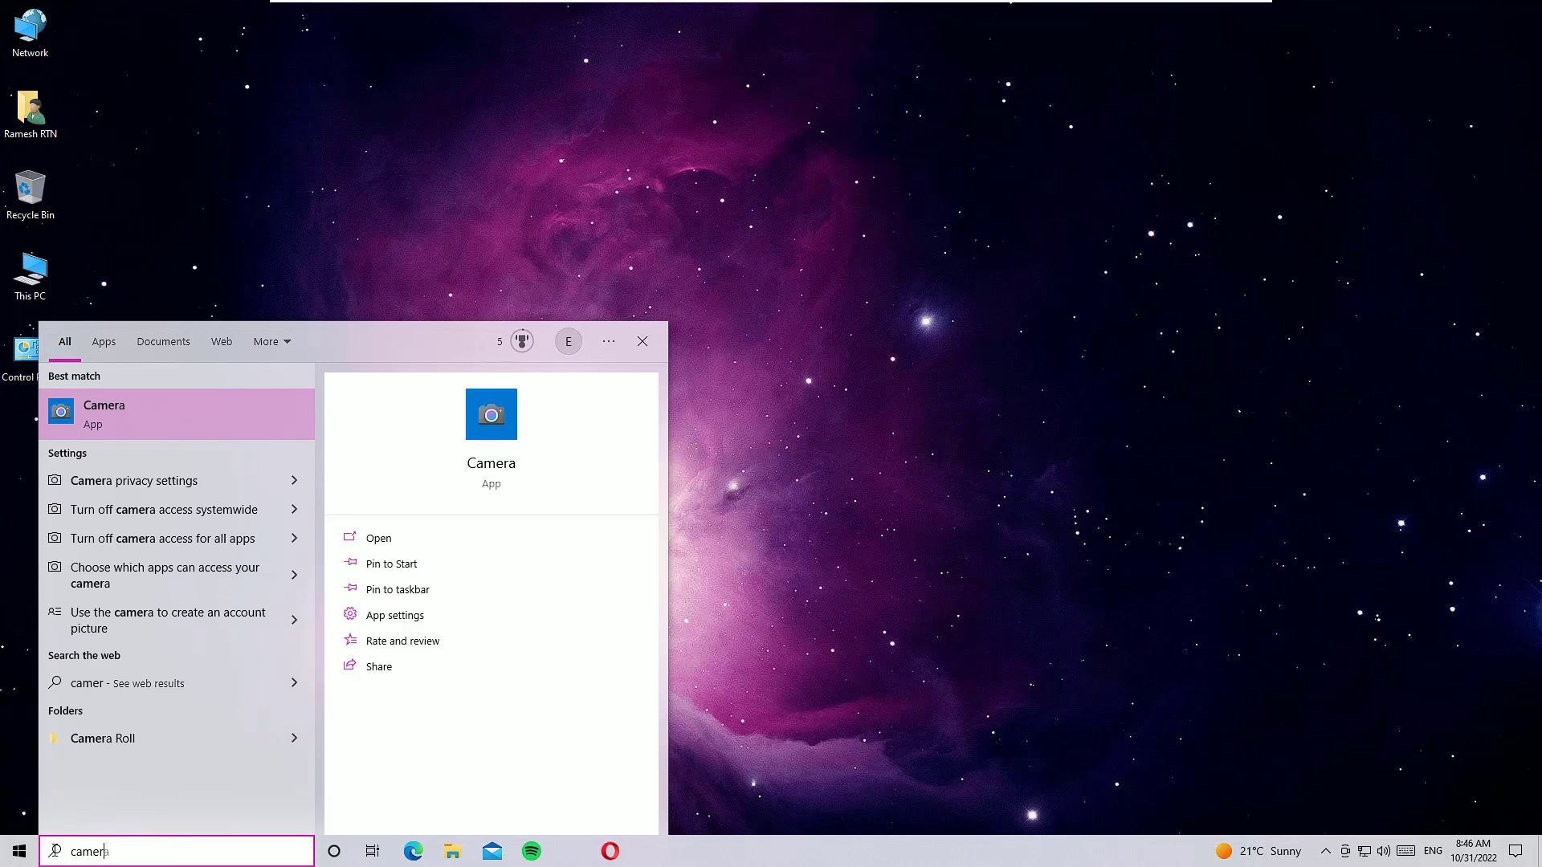
pyautogui.click(88, 404)
pyautogui.click(665, 437)
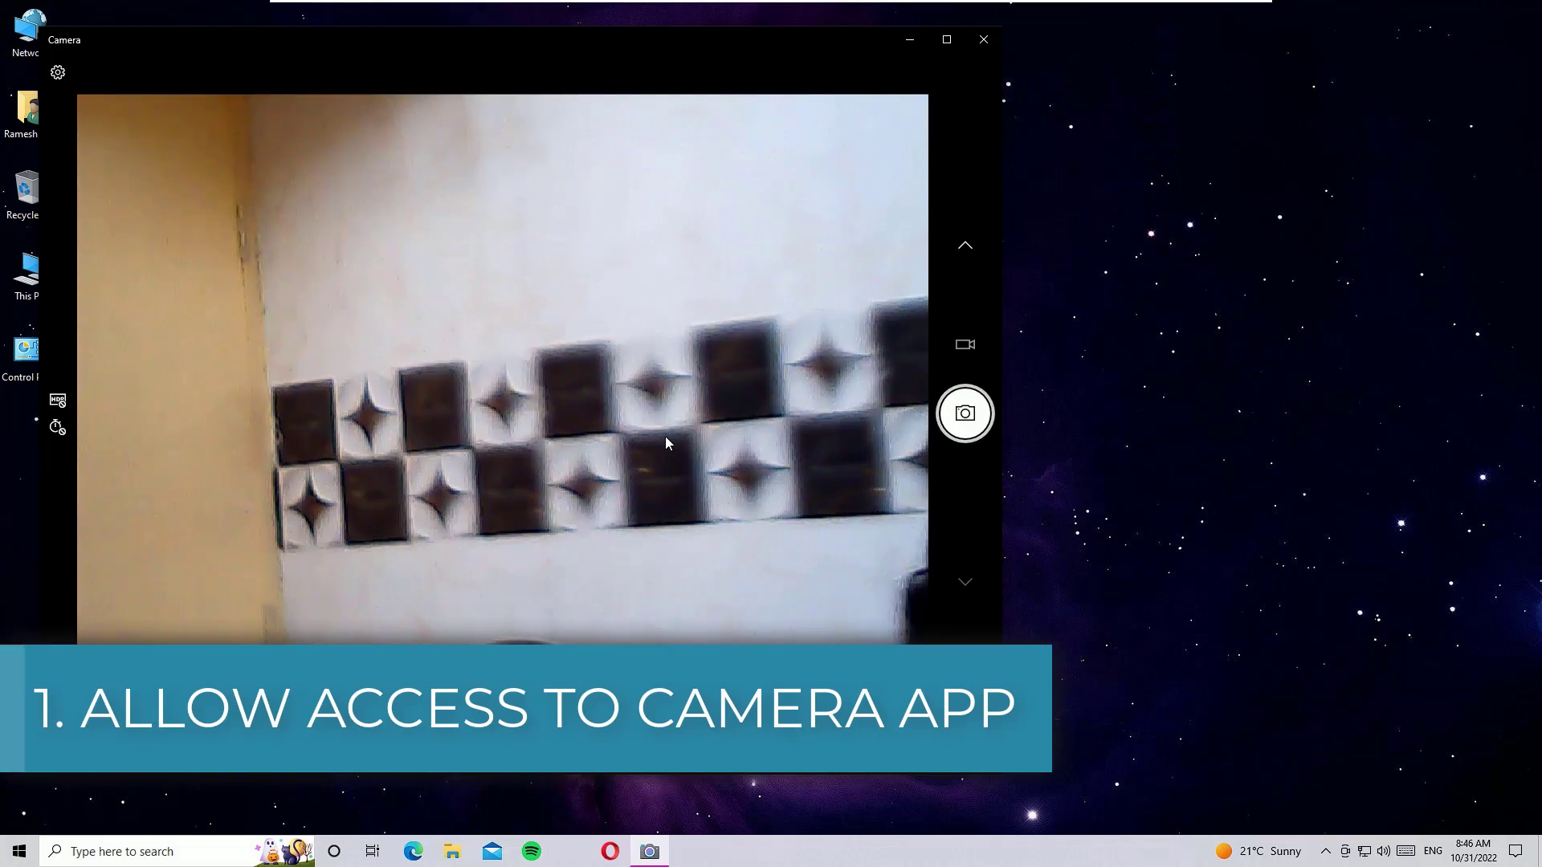
pyautogui.click(983, 39)
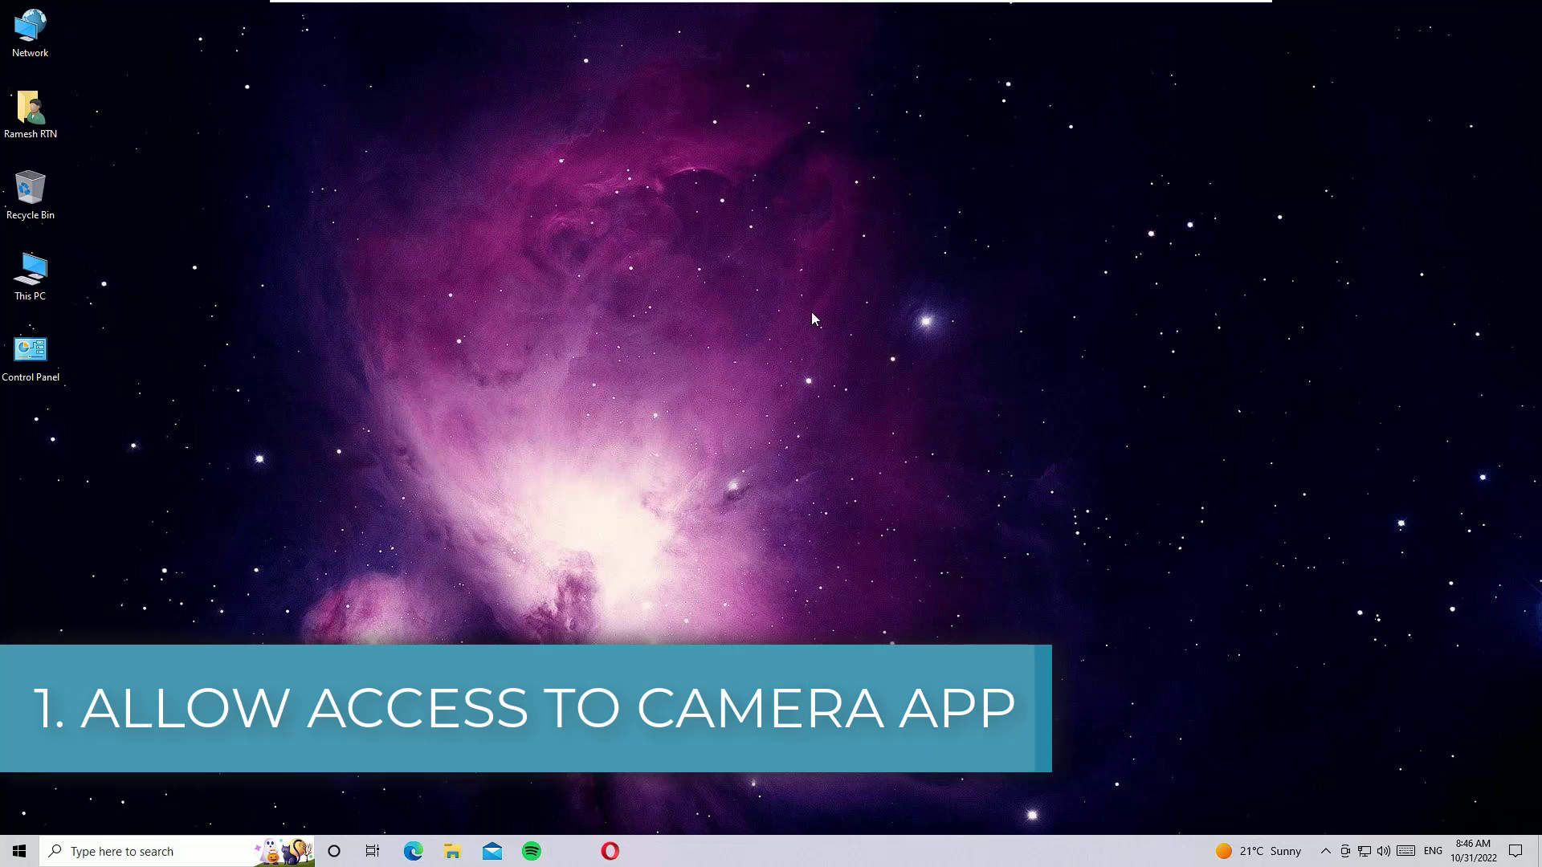
# - Open the camera privacy settings by way of App & browser control in Windows Security
pyautogui.click(92, 853)
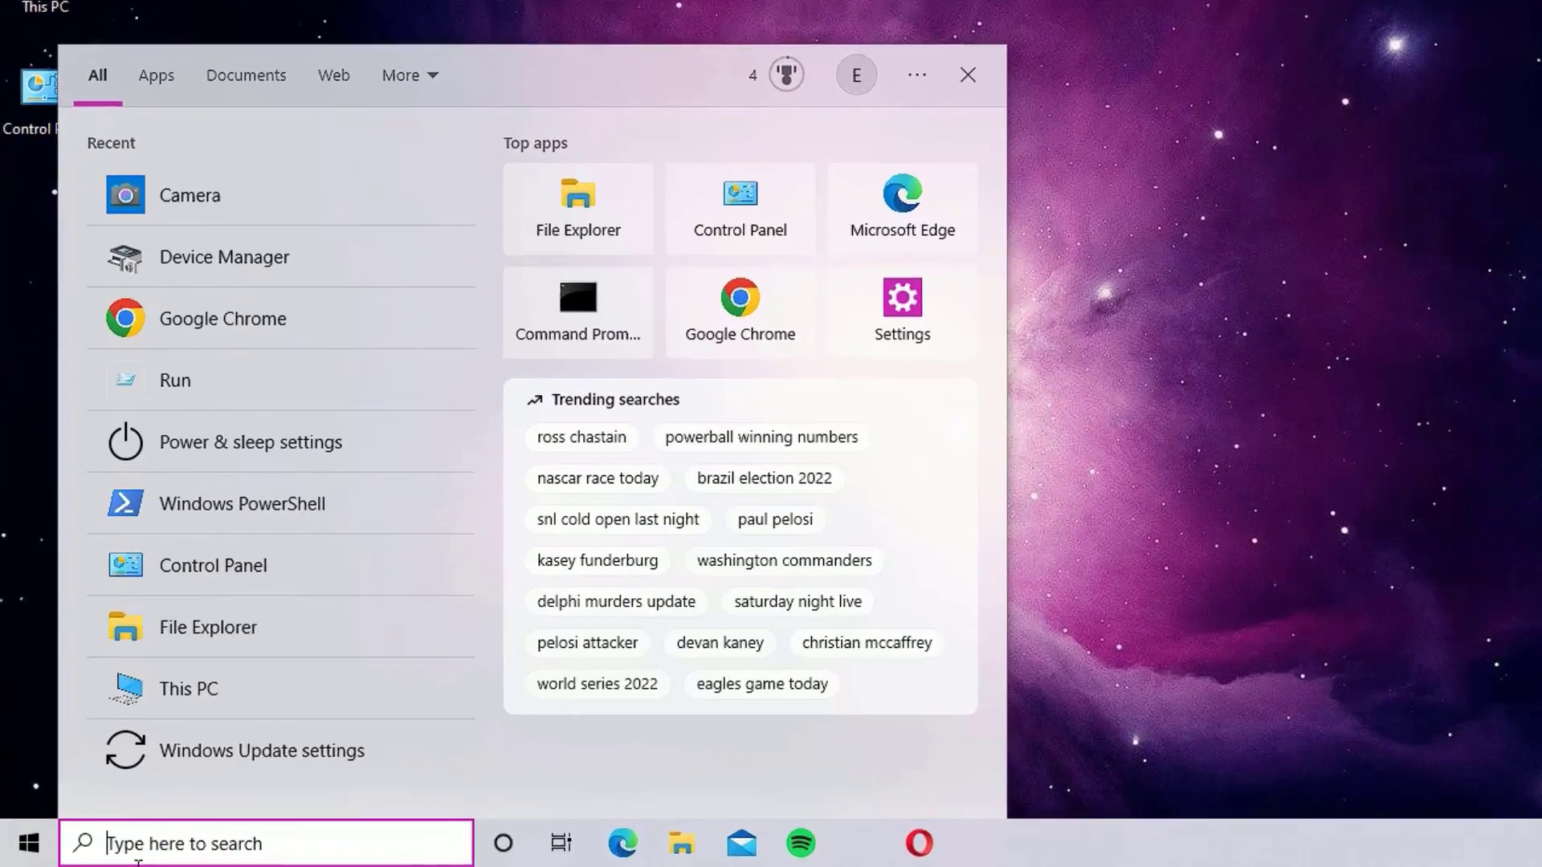
pyautogui.write('app')
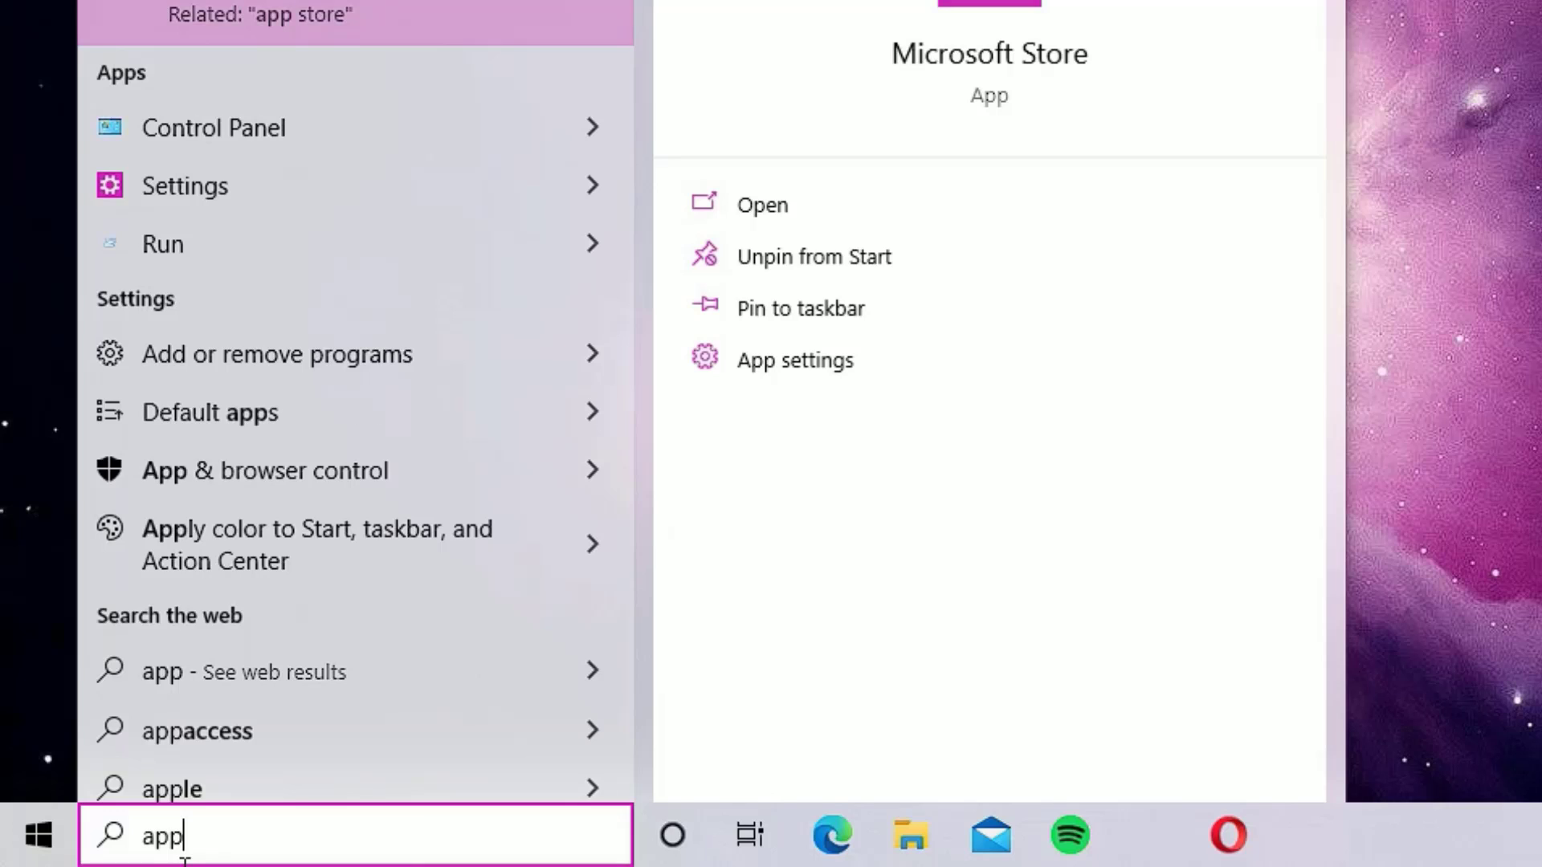
pyautogui.write(' &bro')
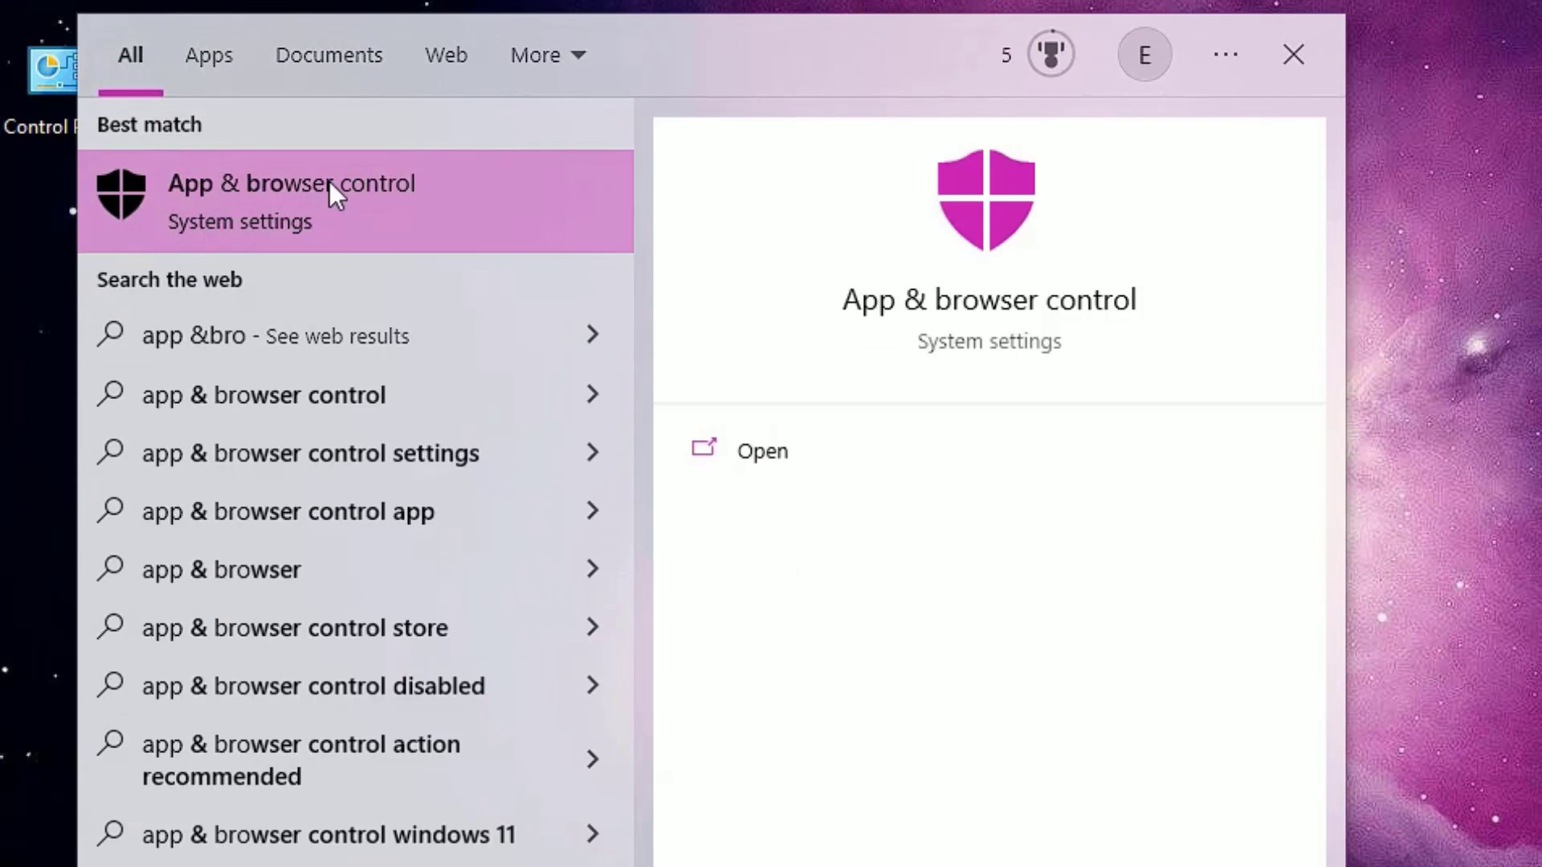
pyautogui.click(329, 182)
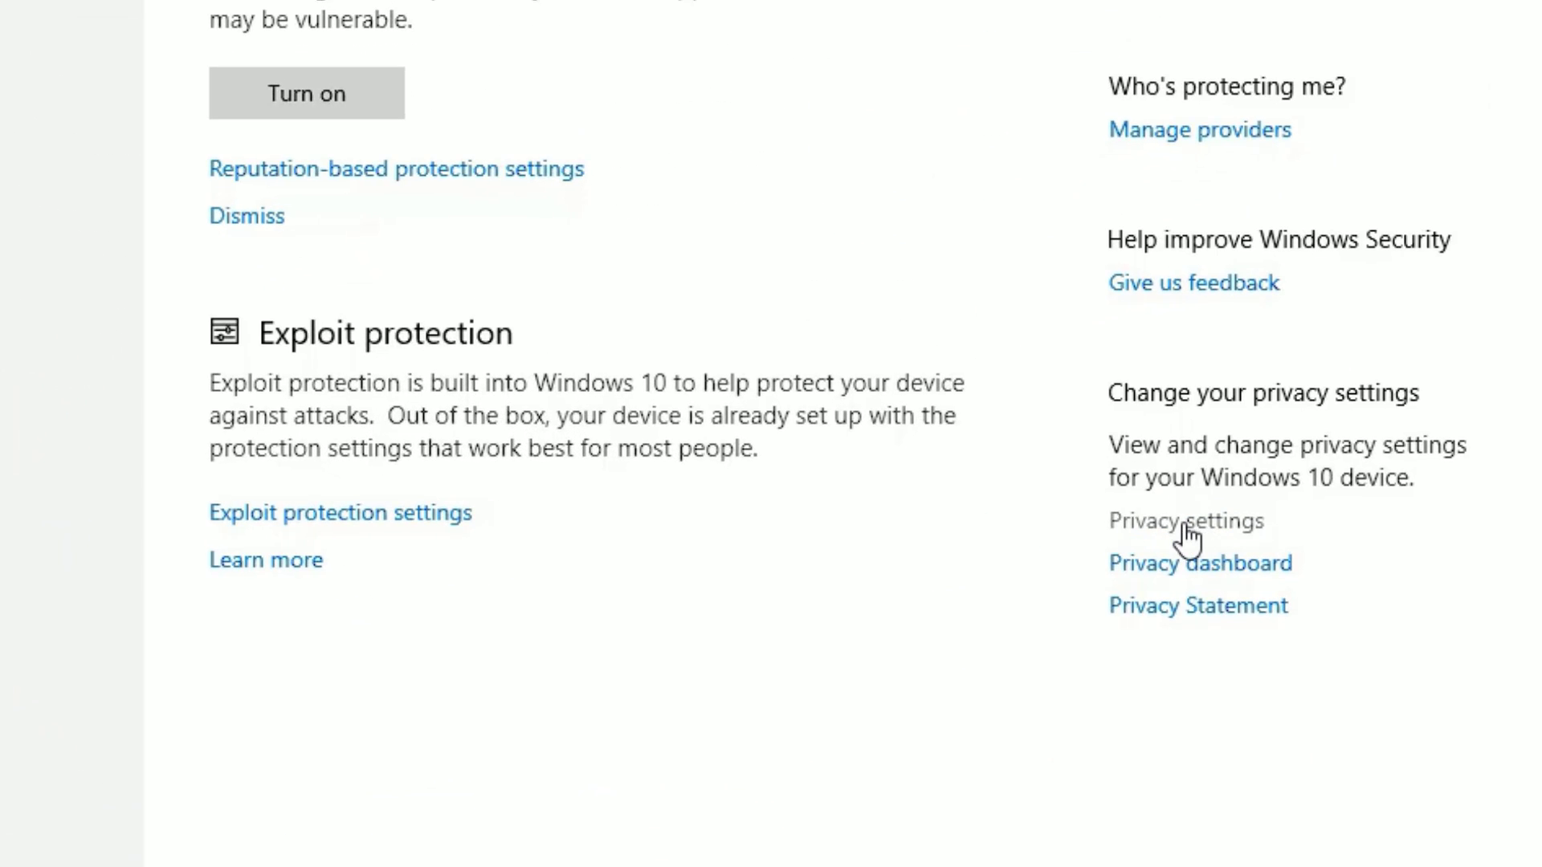
pyautogui.click(1231, 535)
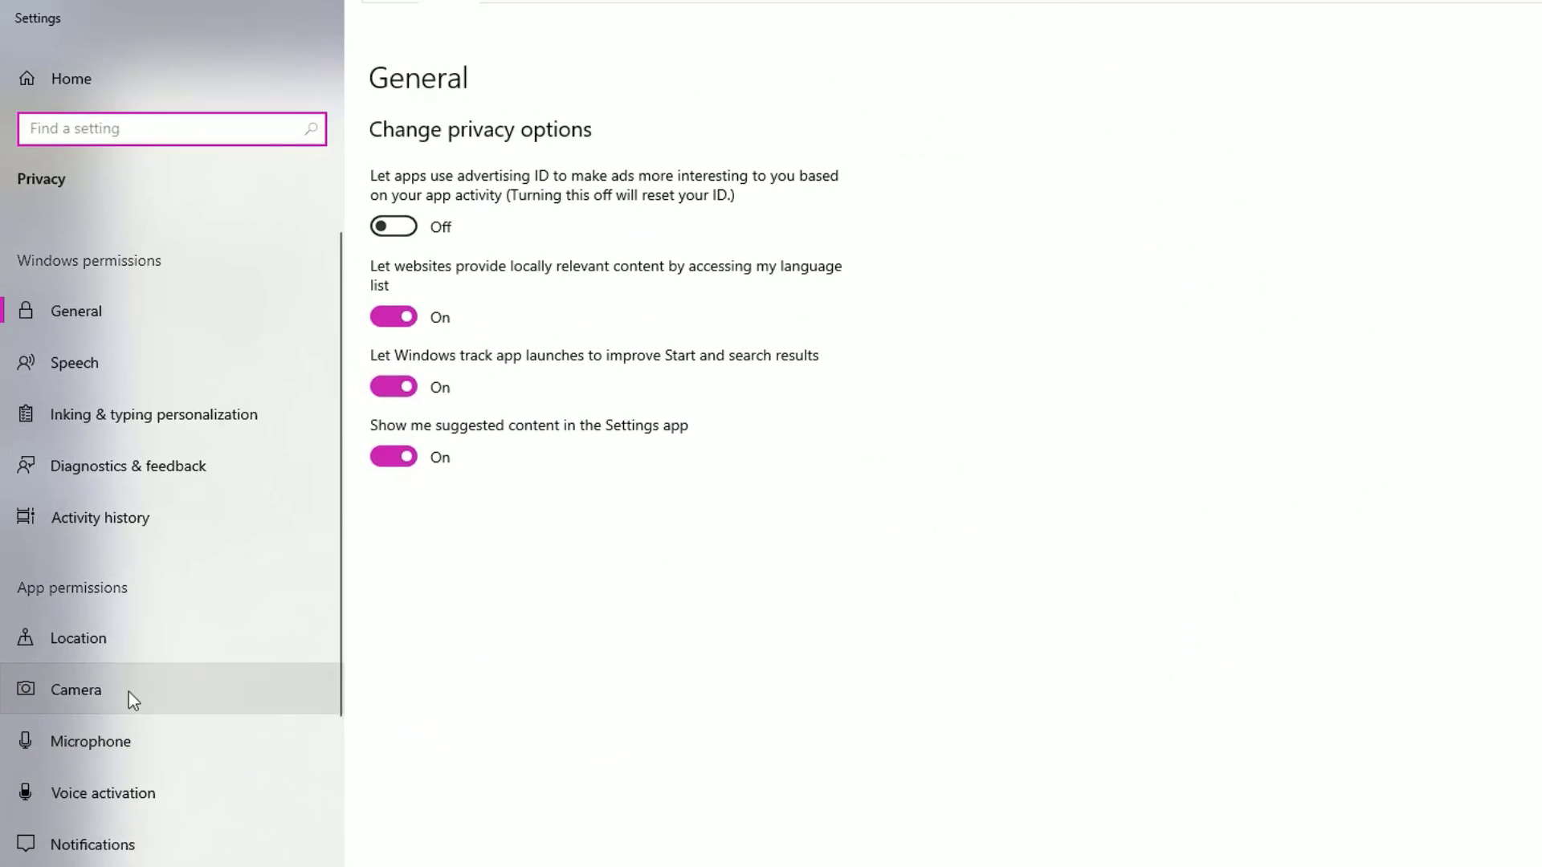
pyautogui.click(128, 691)
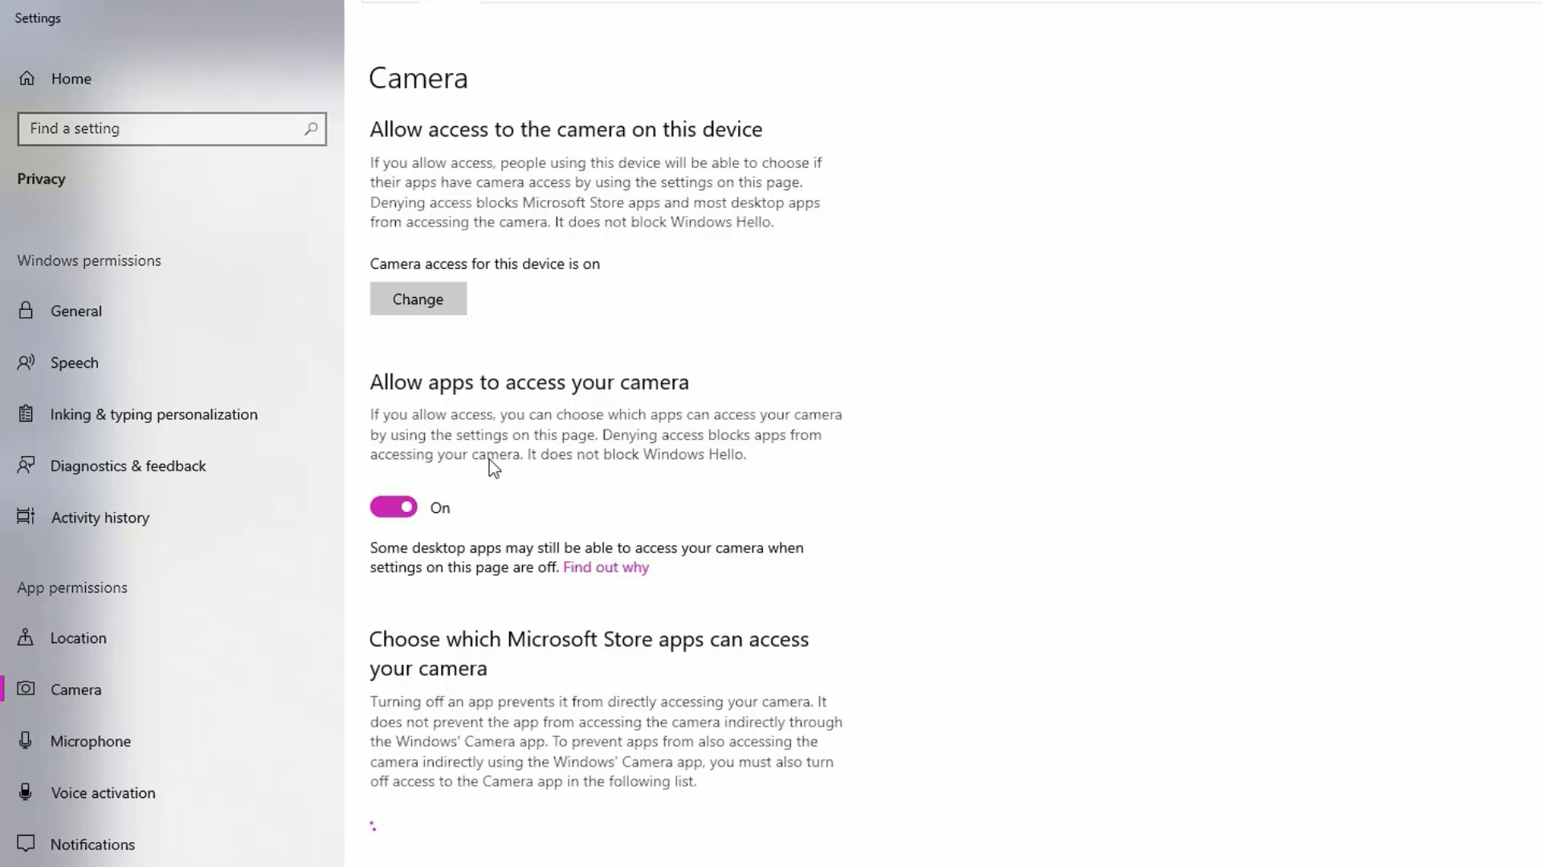
# - Allow camera access for OneNote for Windows 10, WhatsApp and Desktop App Web Viewer, and close the Settings and Windows Security windows
pyautogui.scroll(-5, 1031, 822)
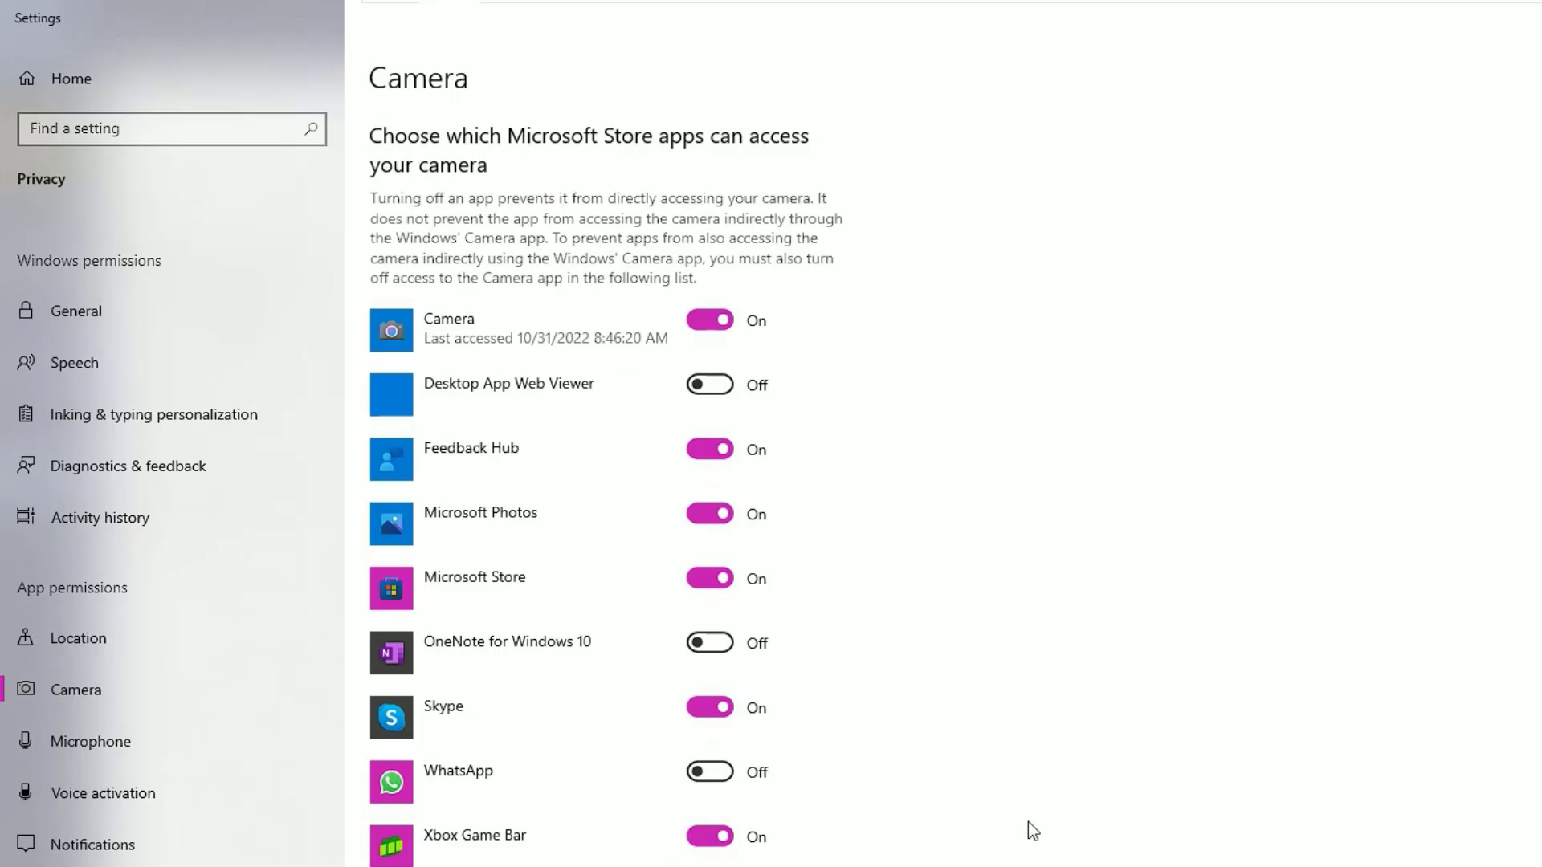
pyautogui.click(713, 647)
pyautogui.click(710, 771)
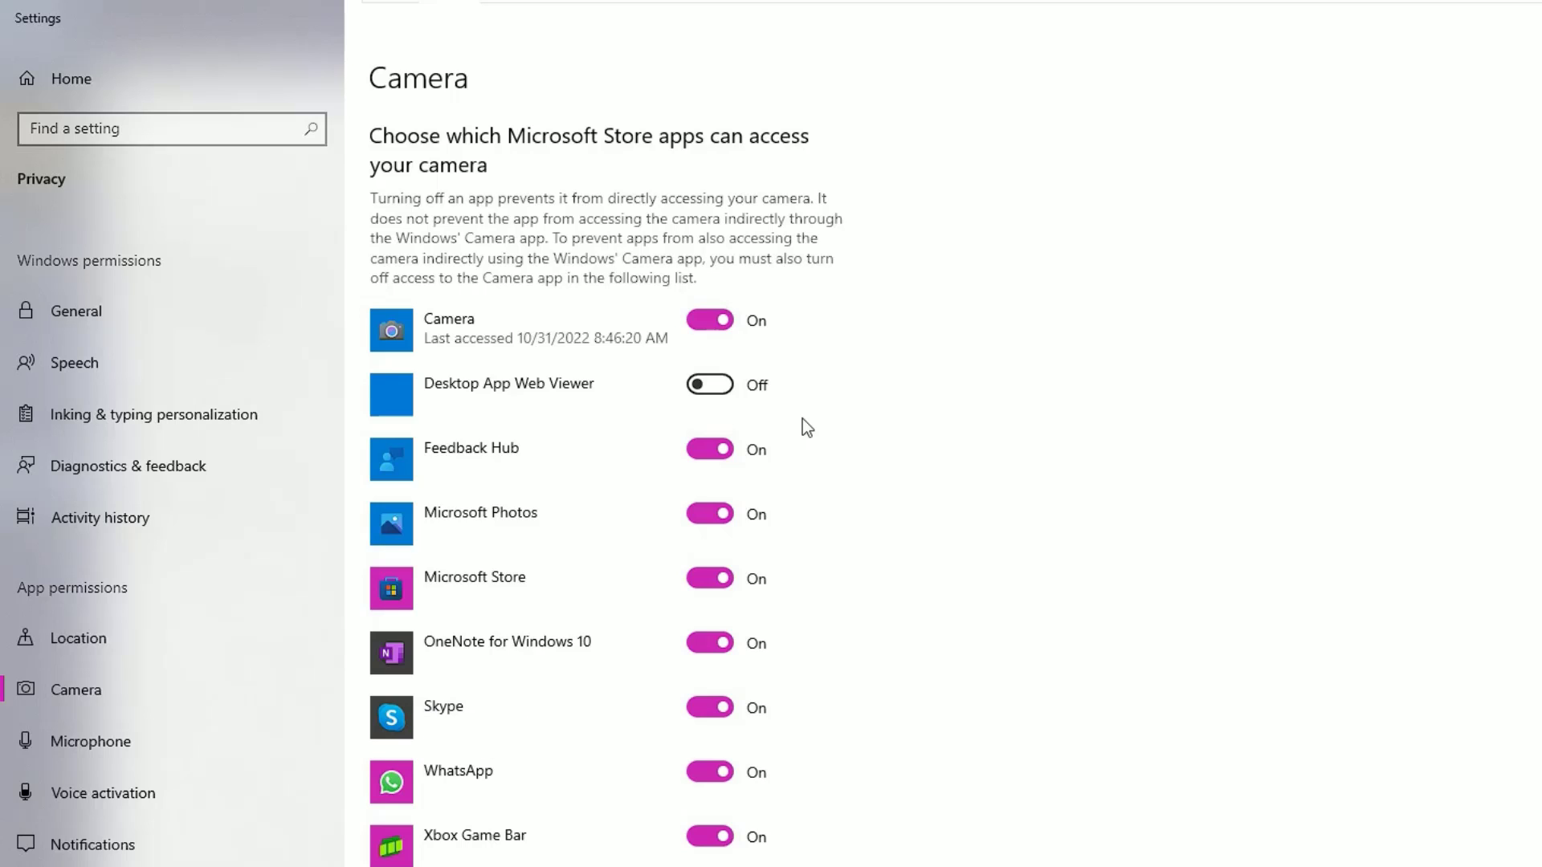
pyautogui.click(710, 385)
pyautogui.scroll(-2, 710, 385)
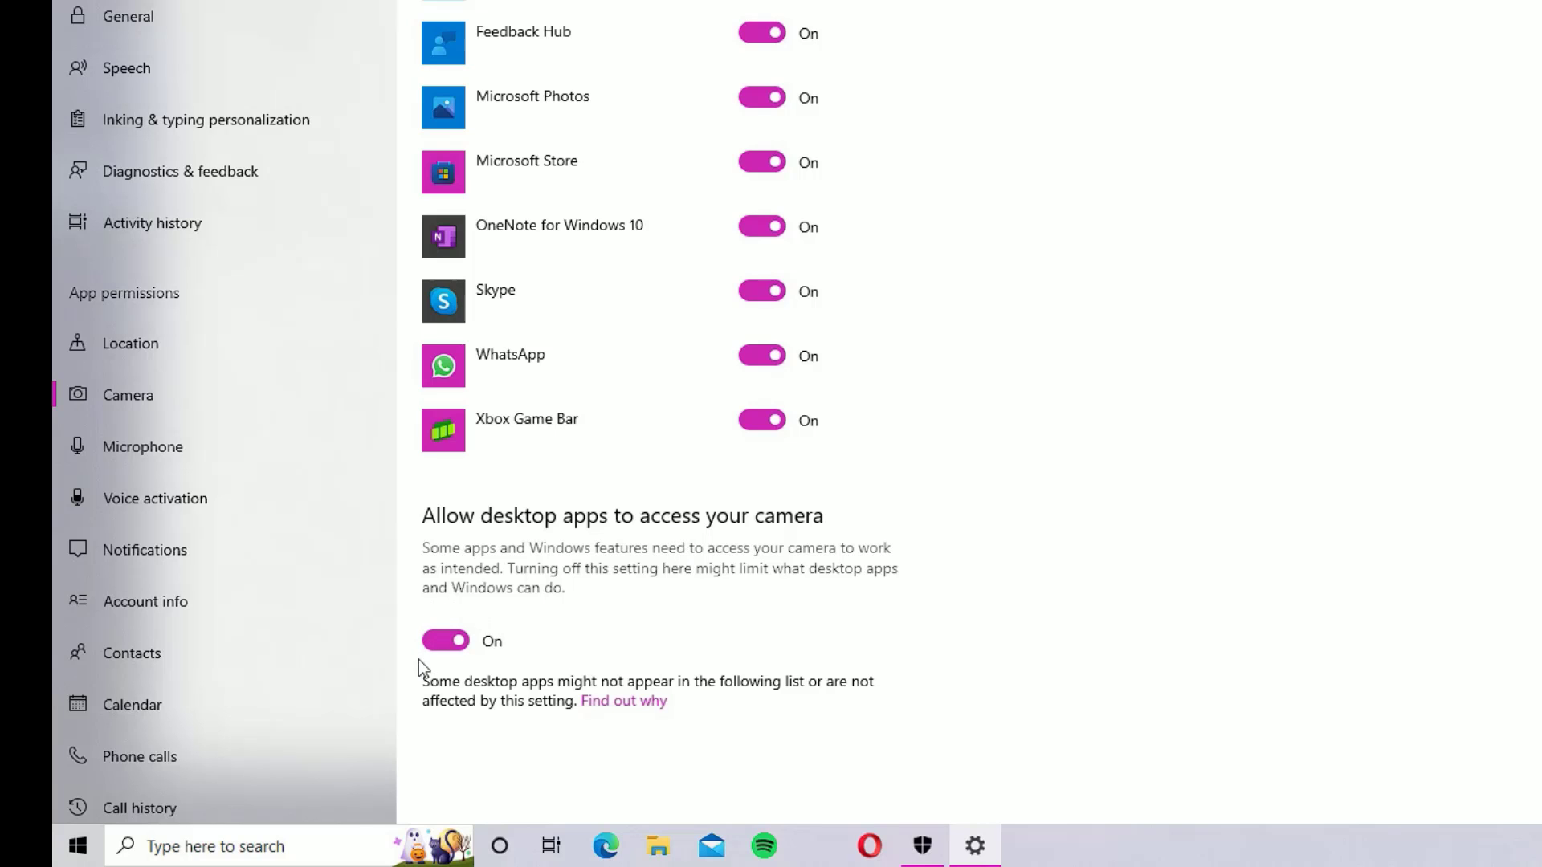
pyautogui.scroll(5, 455, 630)
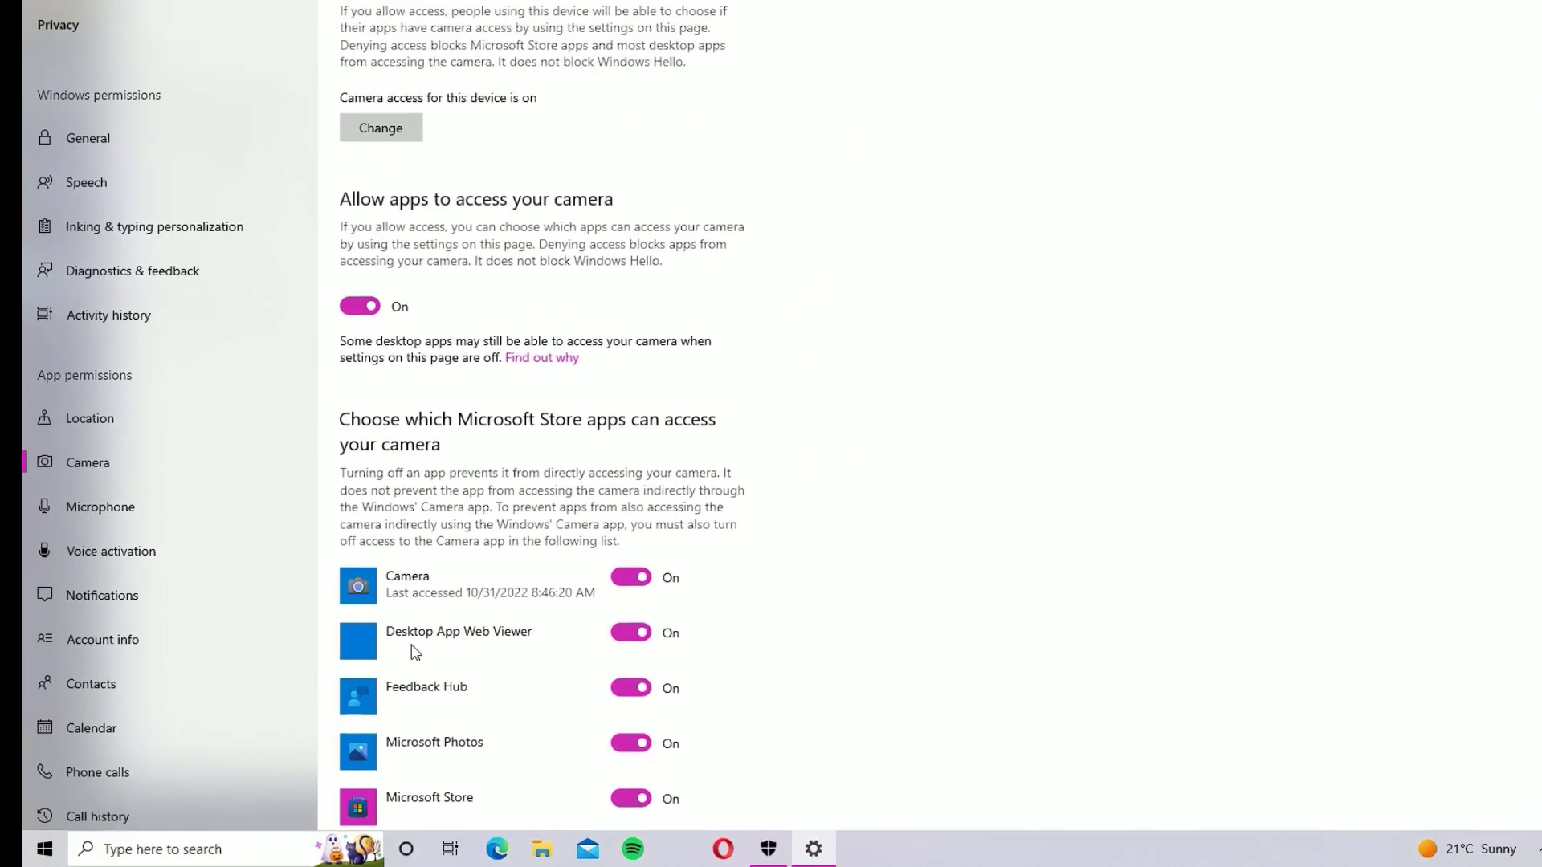
pyautogui.click(1523, 13)
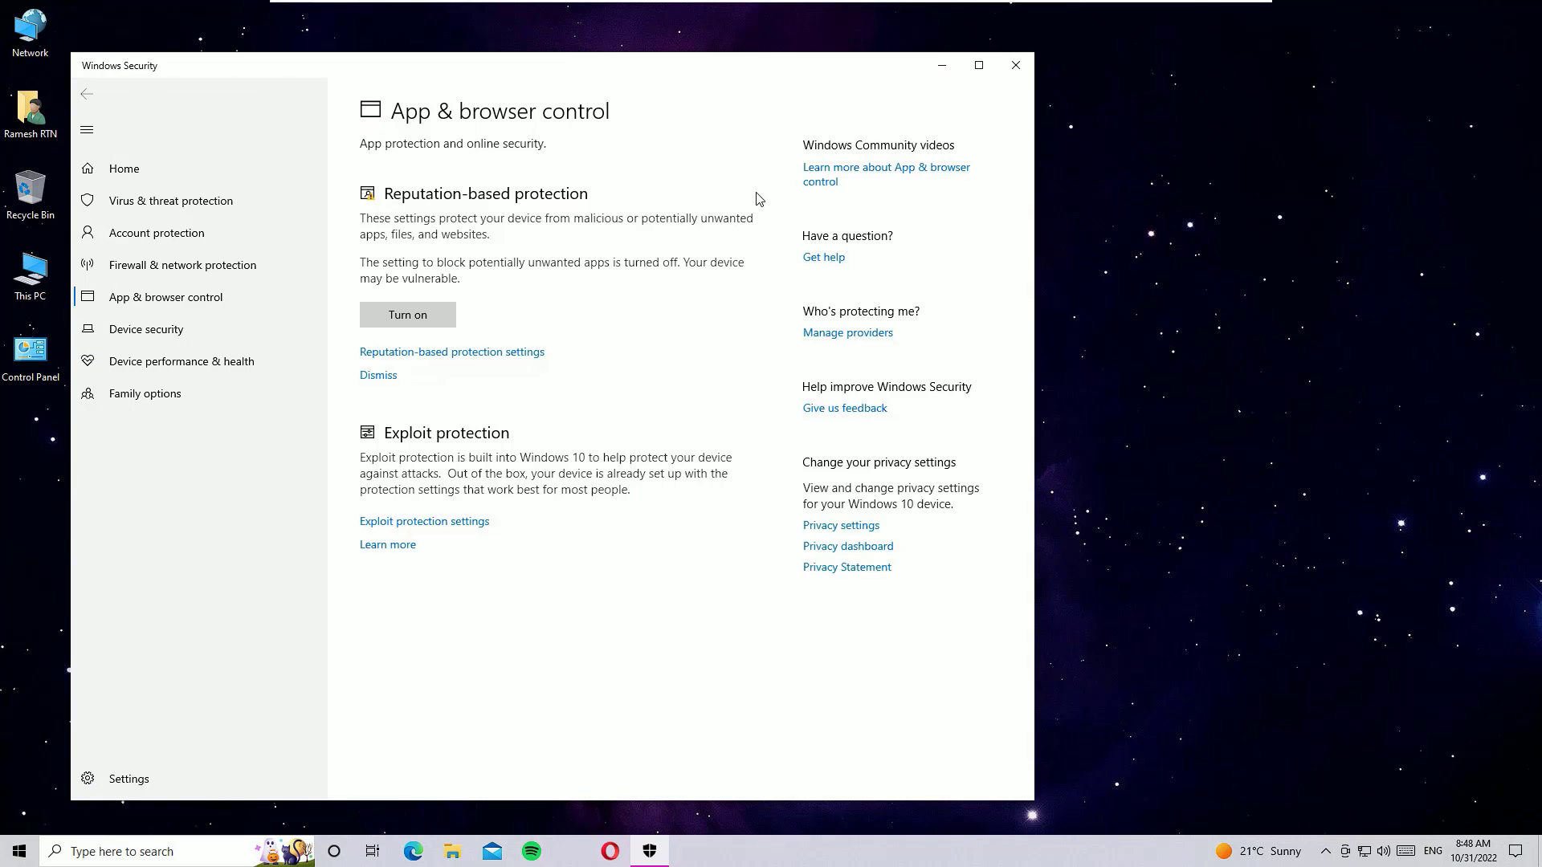
pyautogui.click(1015, 65)
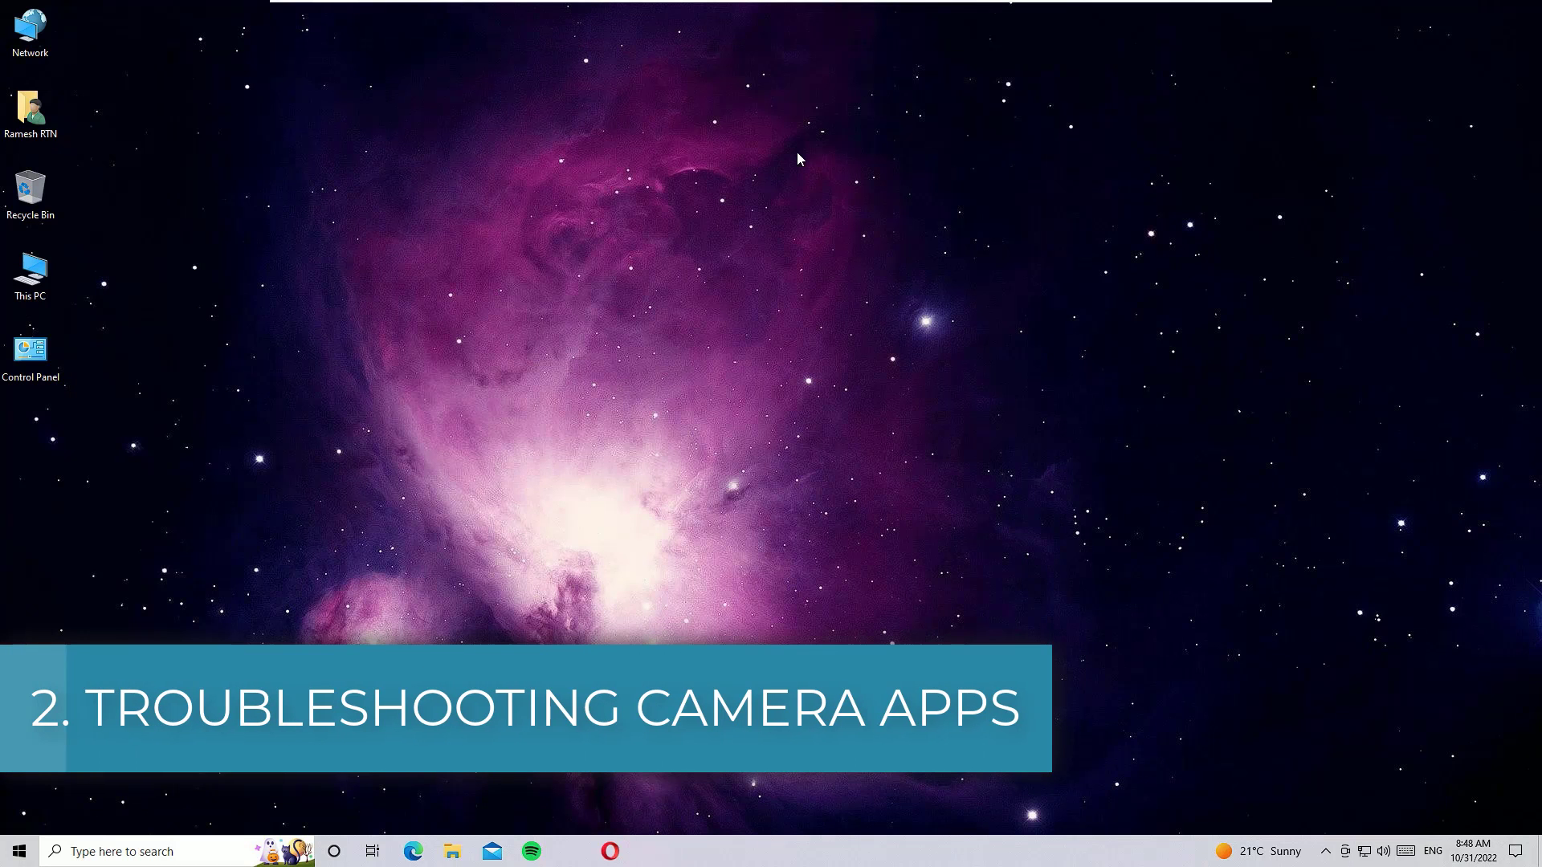
# - Open the Hardware and Sound troubleshooters in Control Panel's Troubleshooting section
pyautogui.click(111, 853)
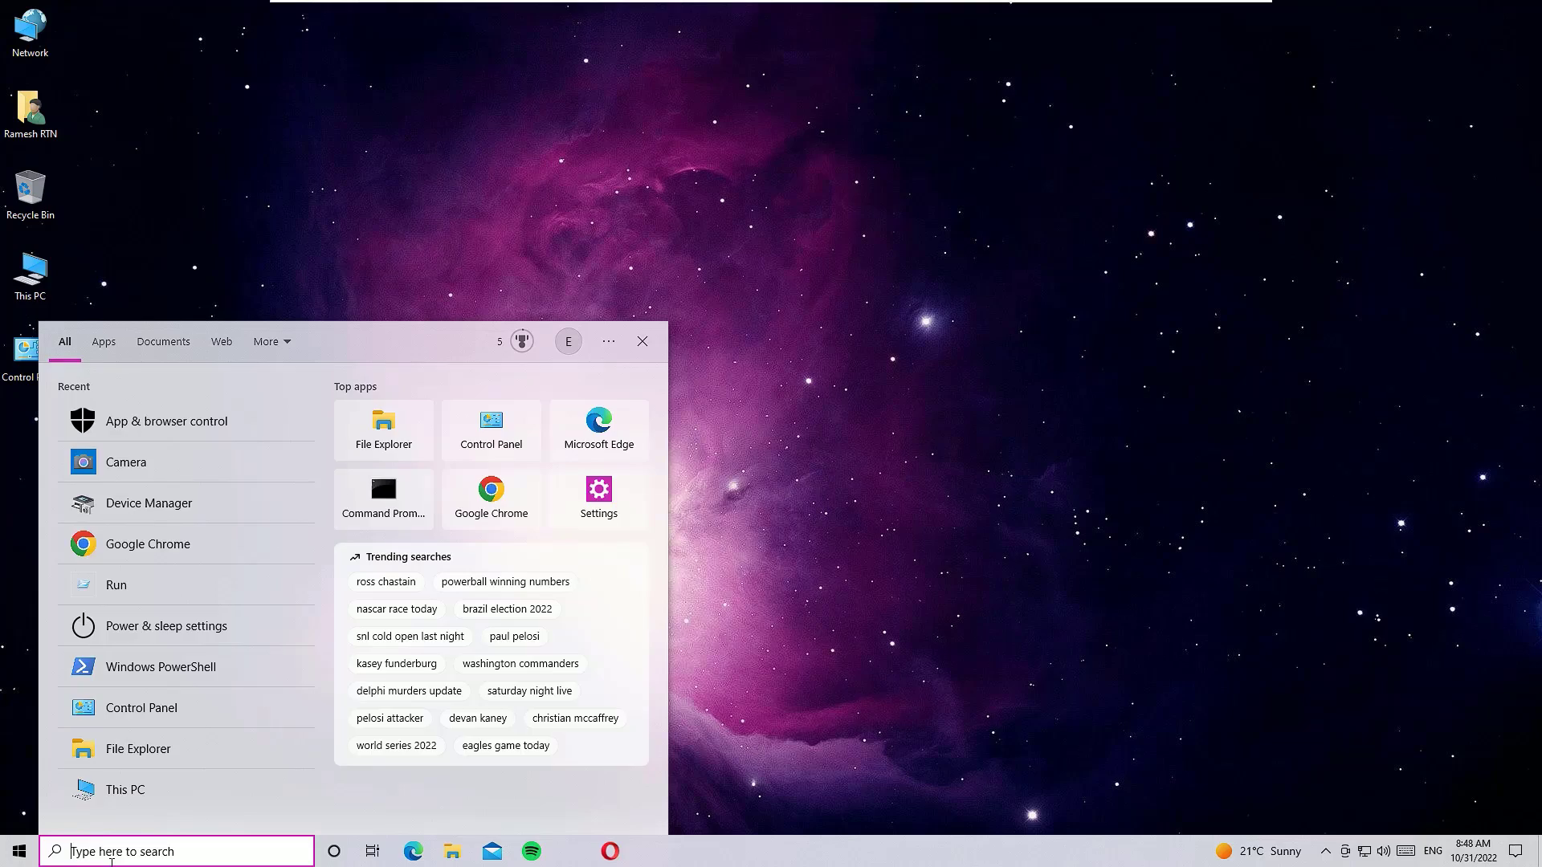
pyautogui.write('control')
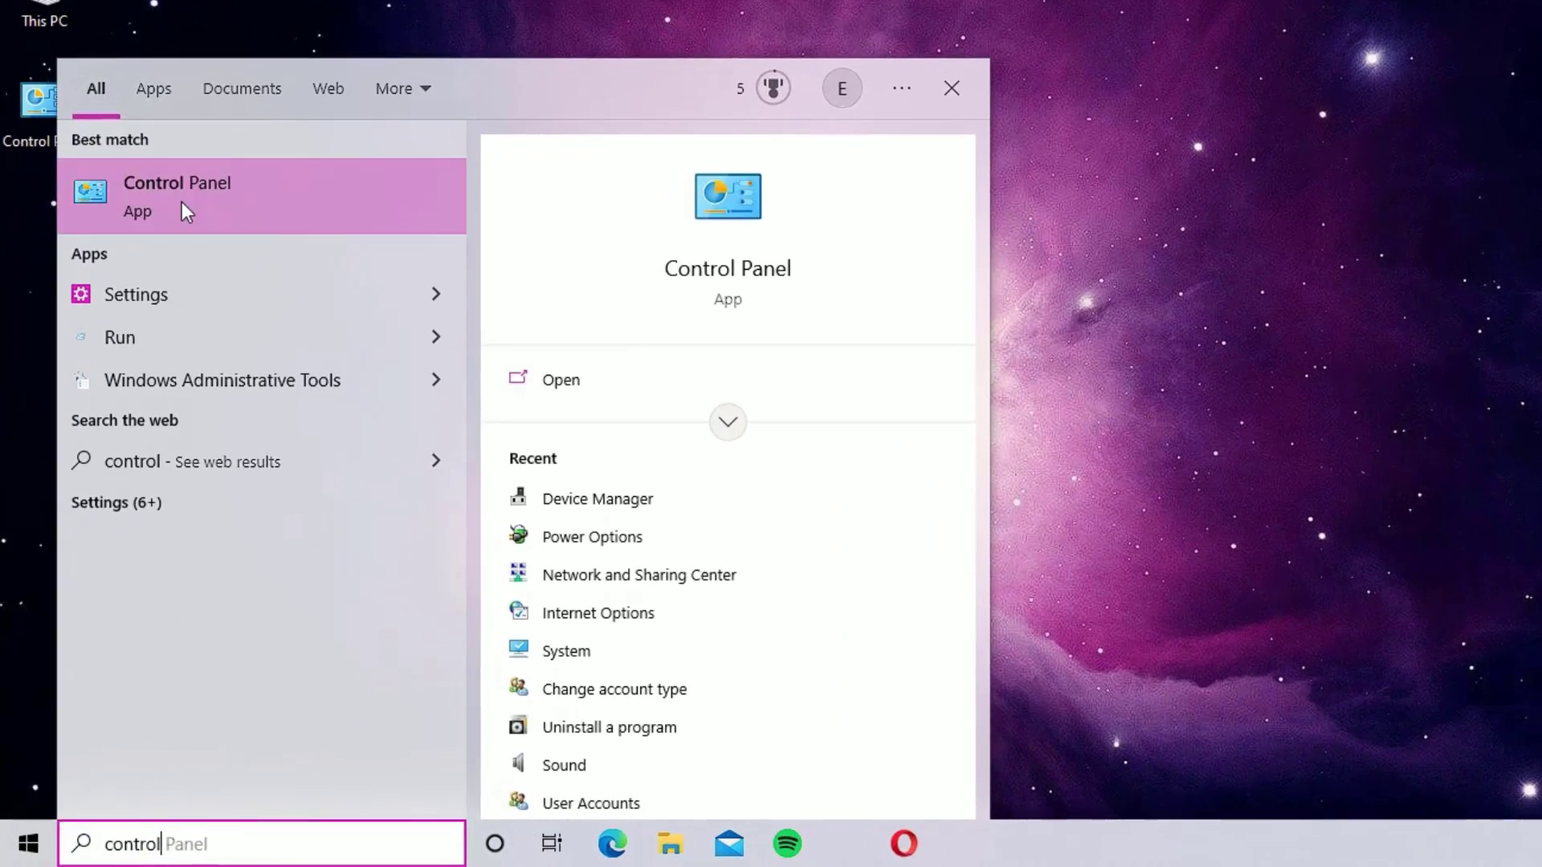
pyautogui.click(123, 418)
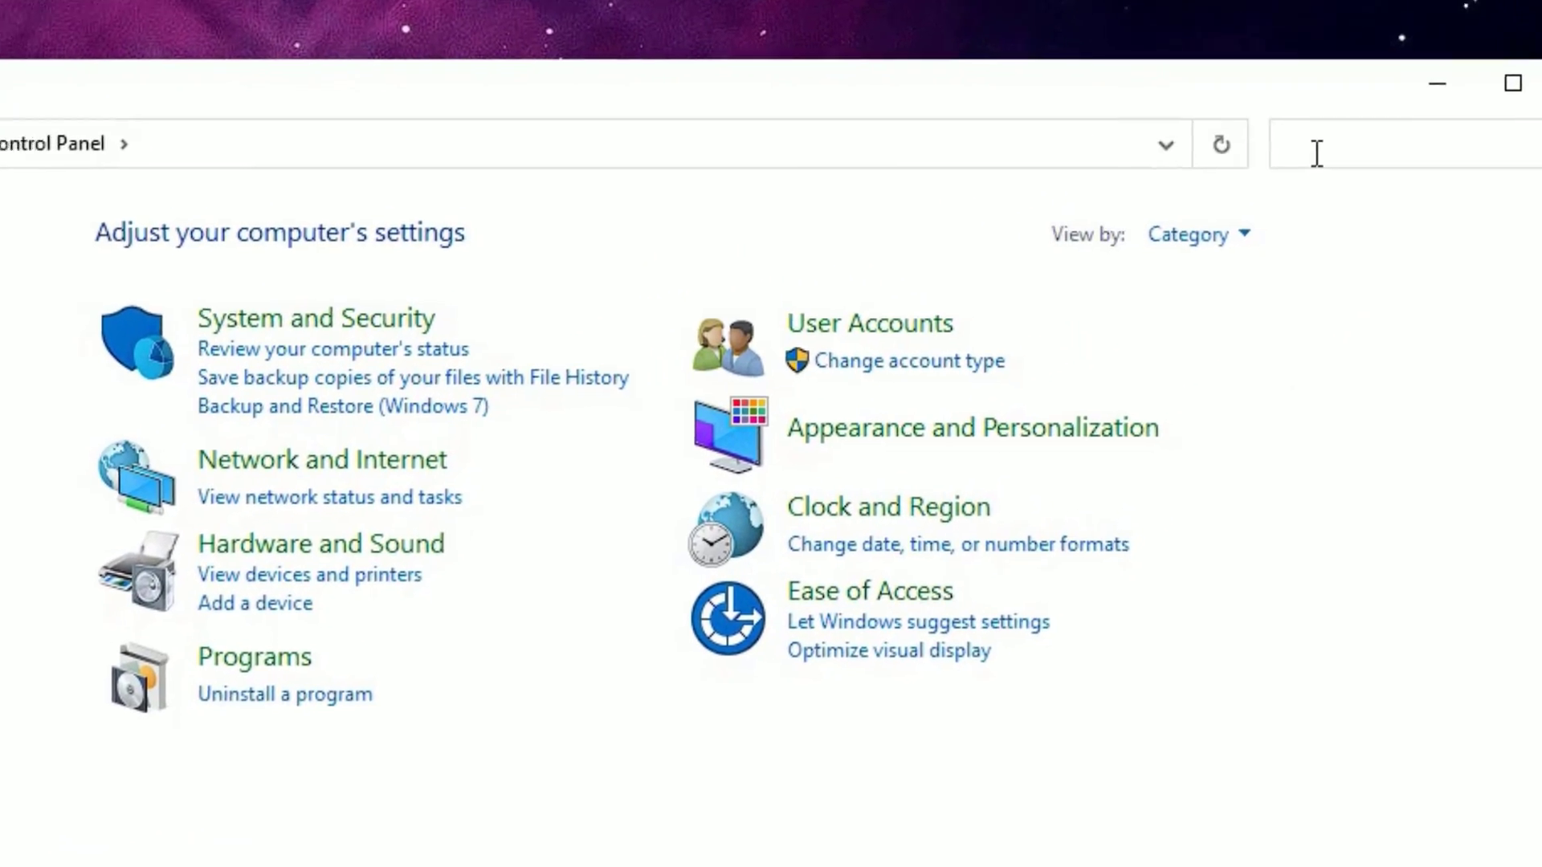
pyautogui.click(1316, 153)
pyautogui.write('t')
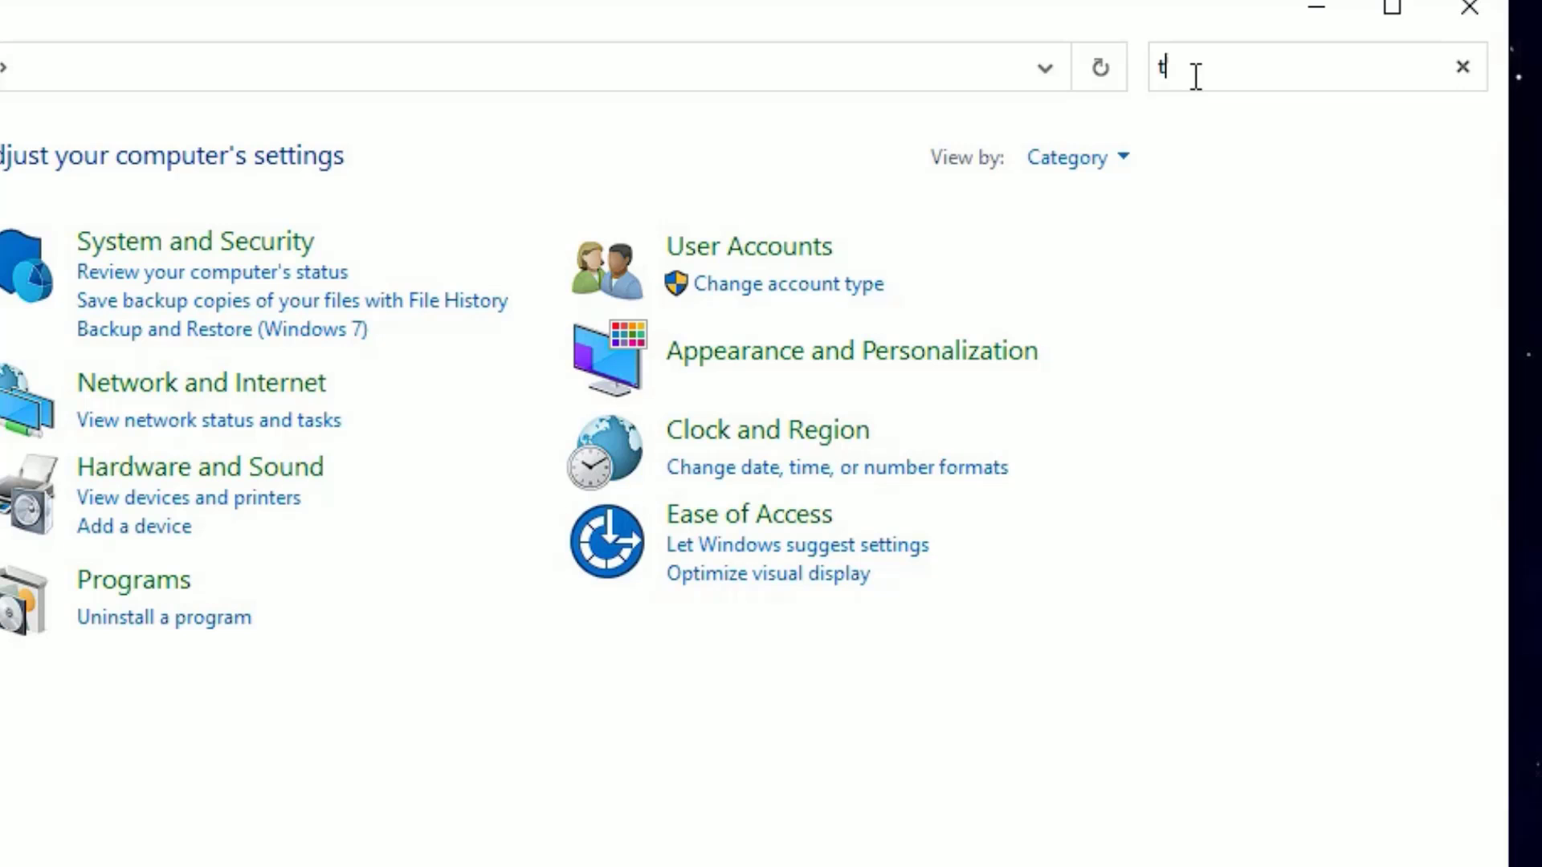
pyautogui.write('rou')
pyautogui.click(265, 122)
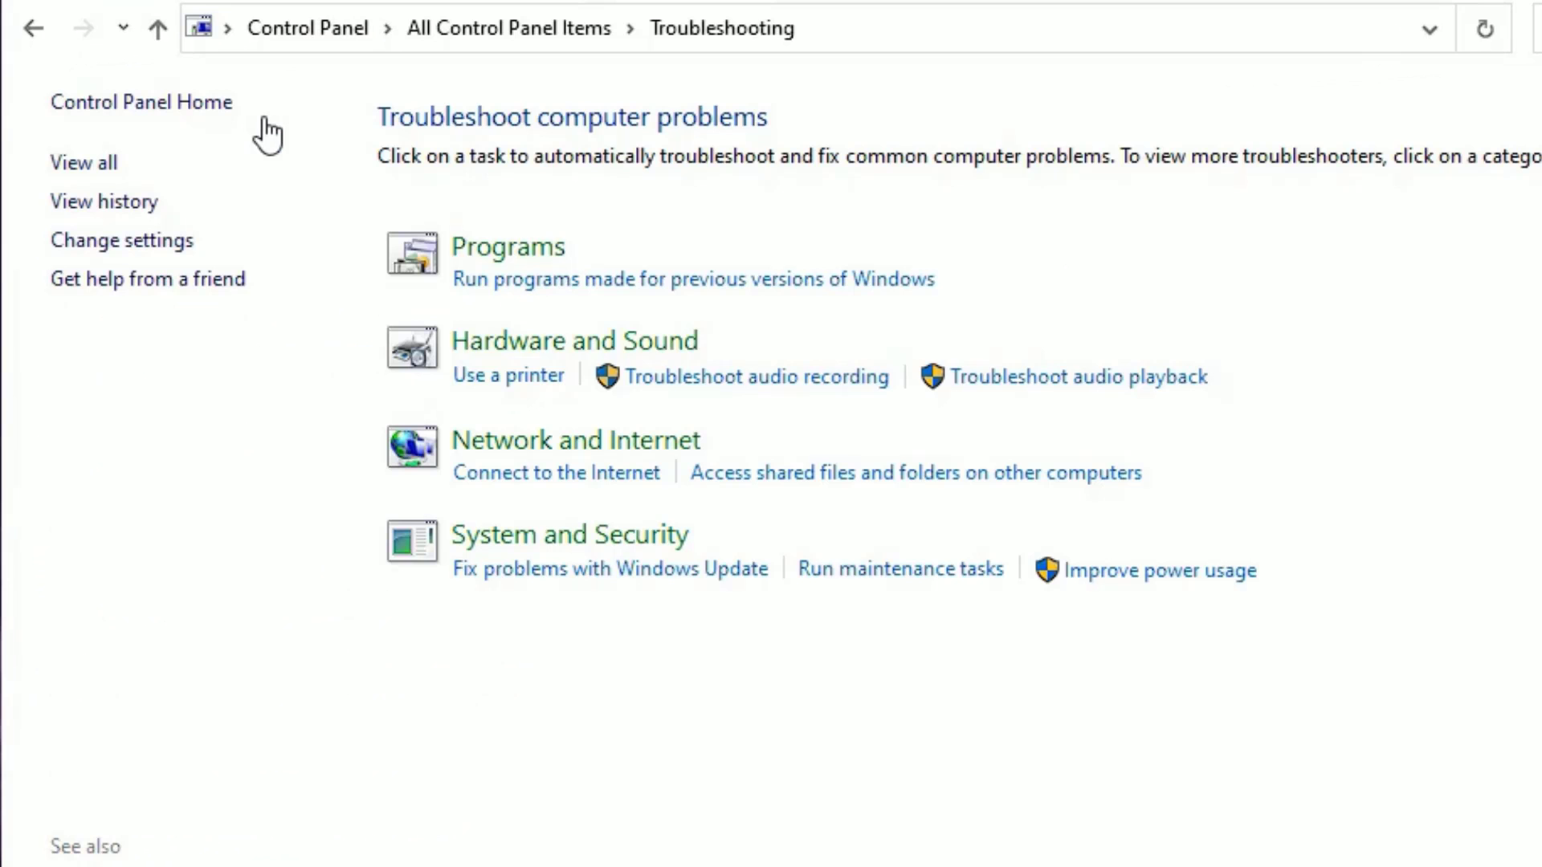
pyautogui.click(558, 359)
# - Run the Video Playback troubleshooter from the Windows group
pyautogui.scroll(-1, 415, 516)
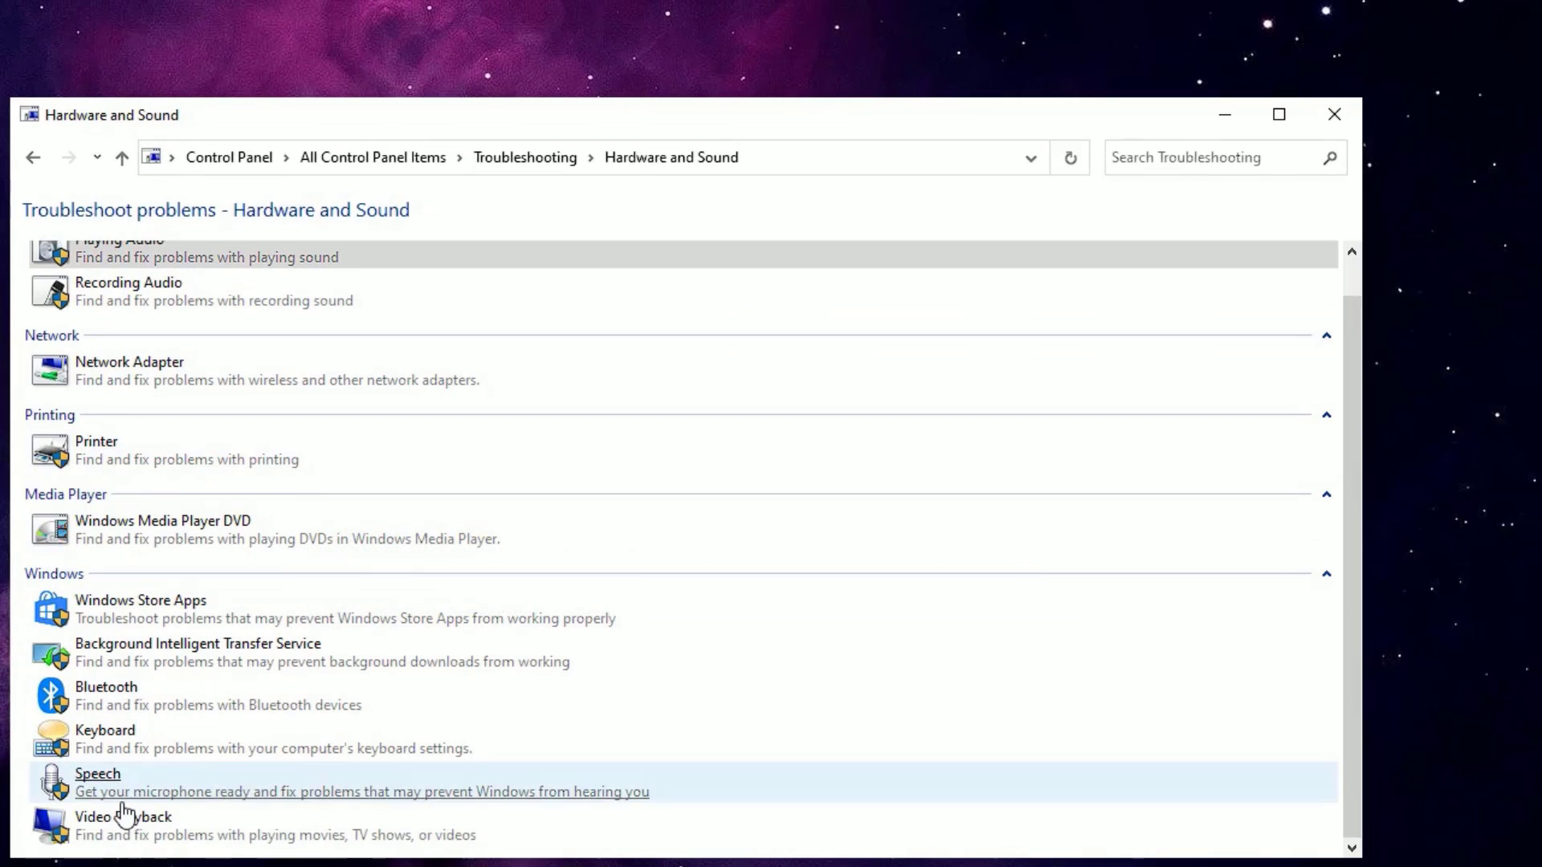
pyautogui.click(201, 830)
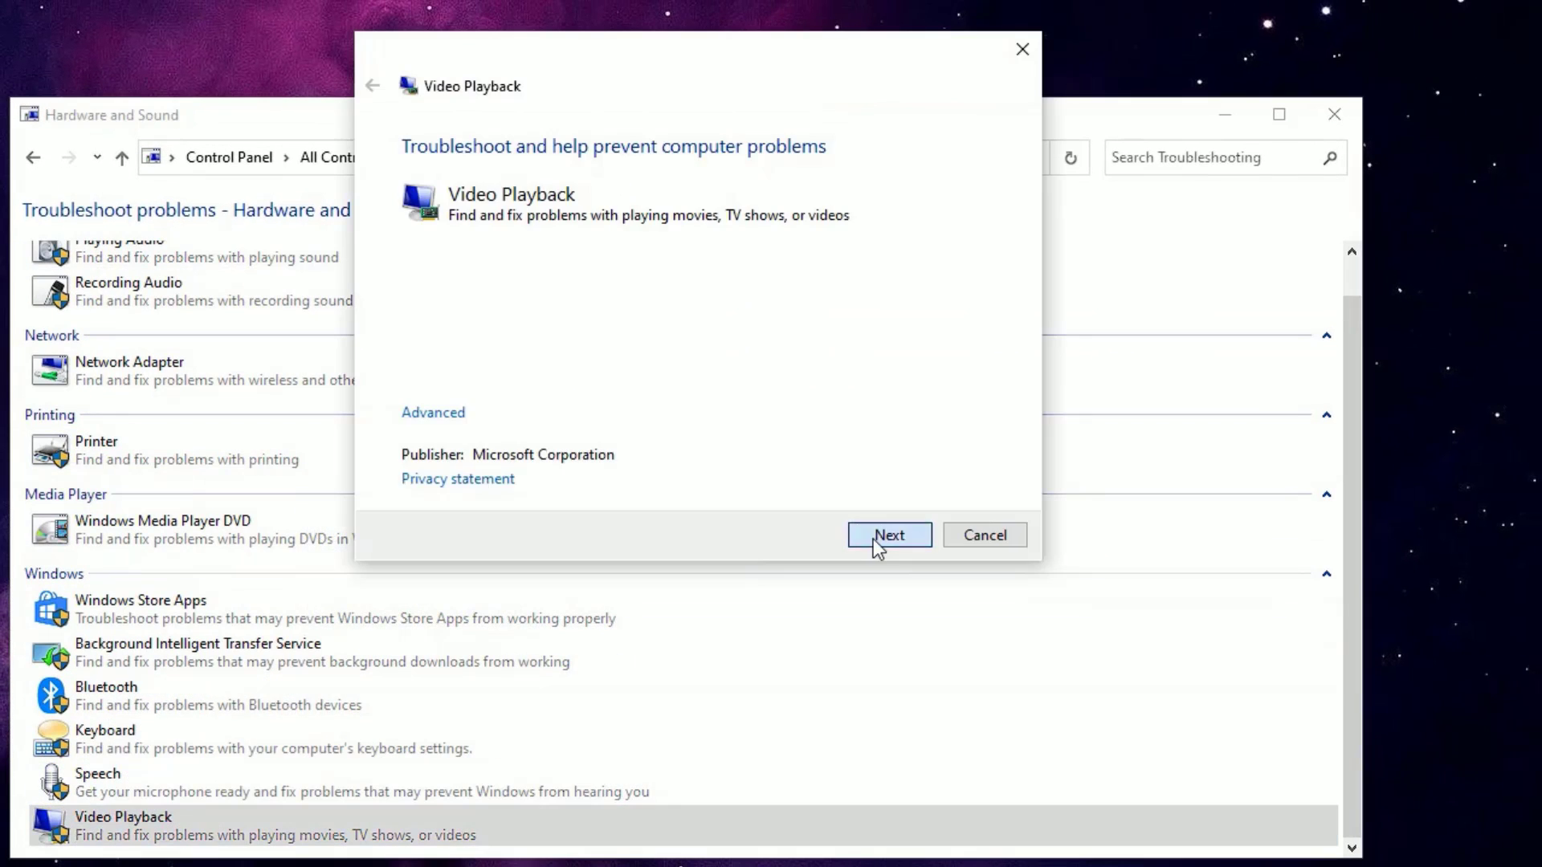
pyautogui.click(875, 538)
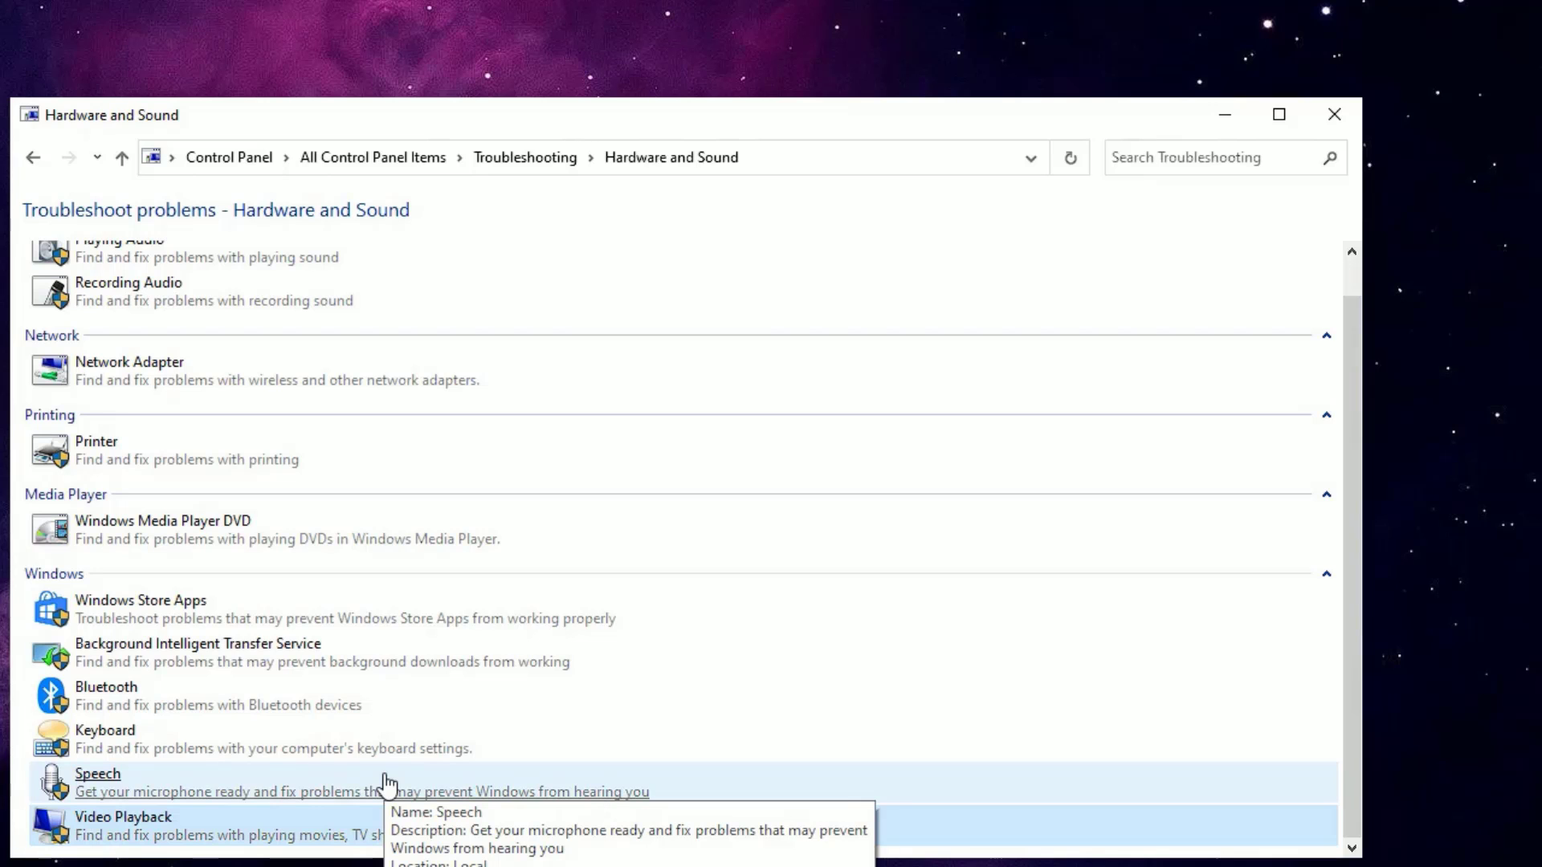
# - Try running the Bluetooth troubleshooter and cancel it
pyautogui.click(234, 708)
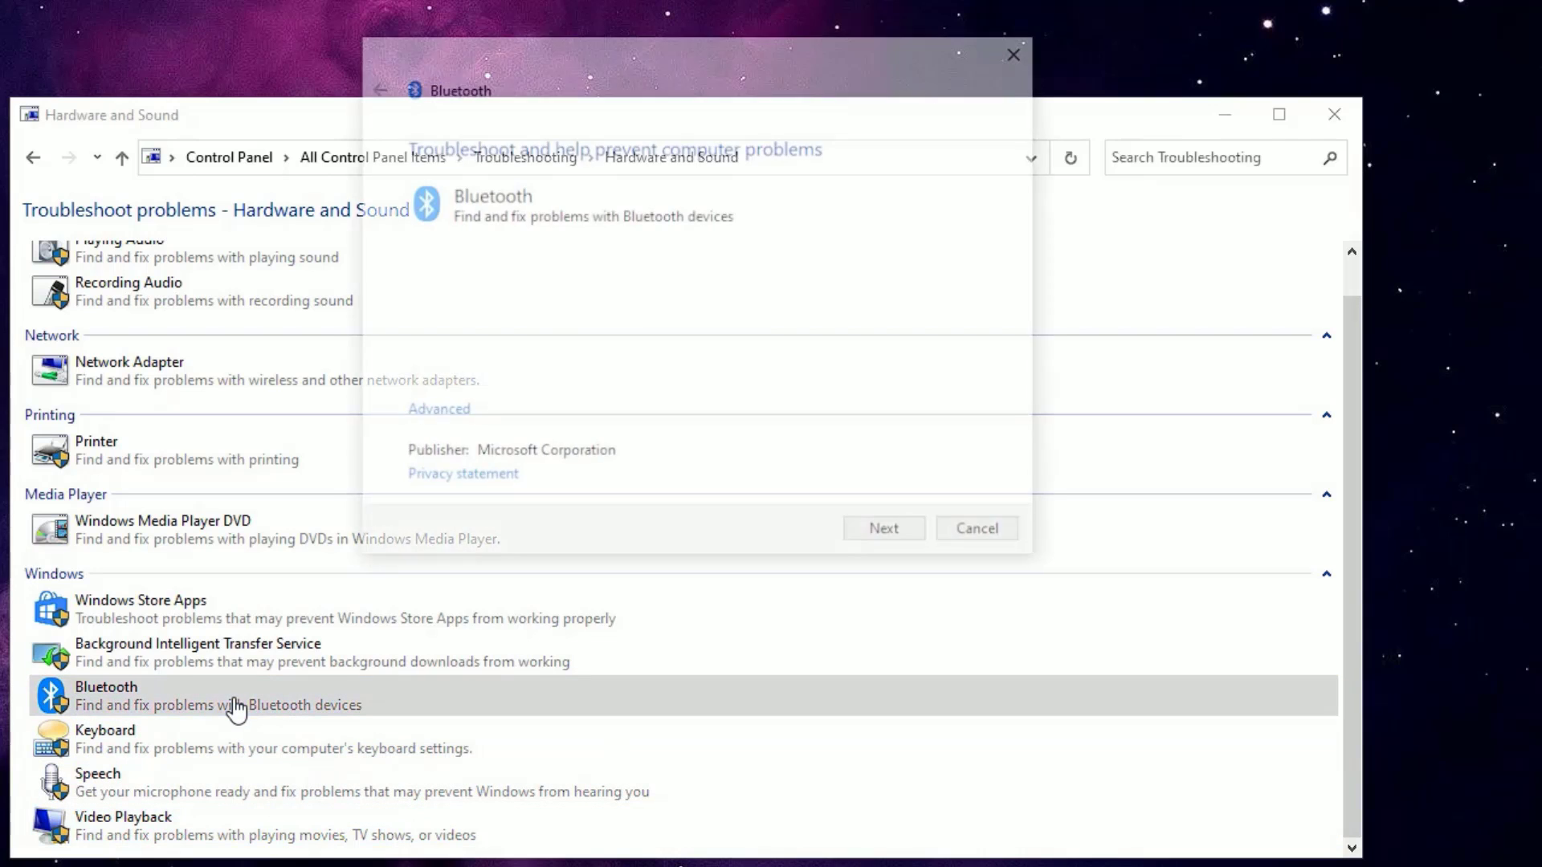
pyautogui.click(873, 534)
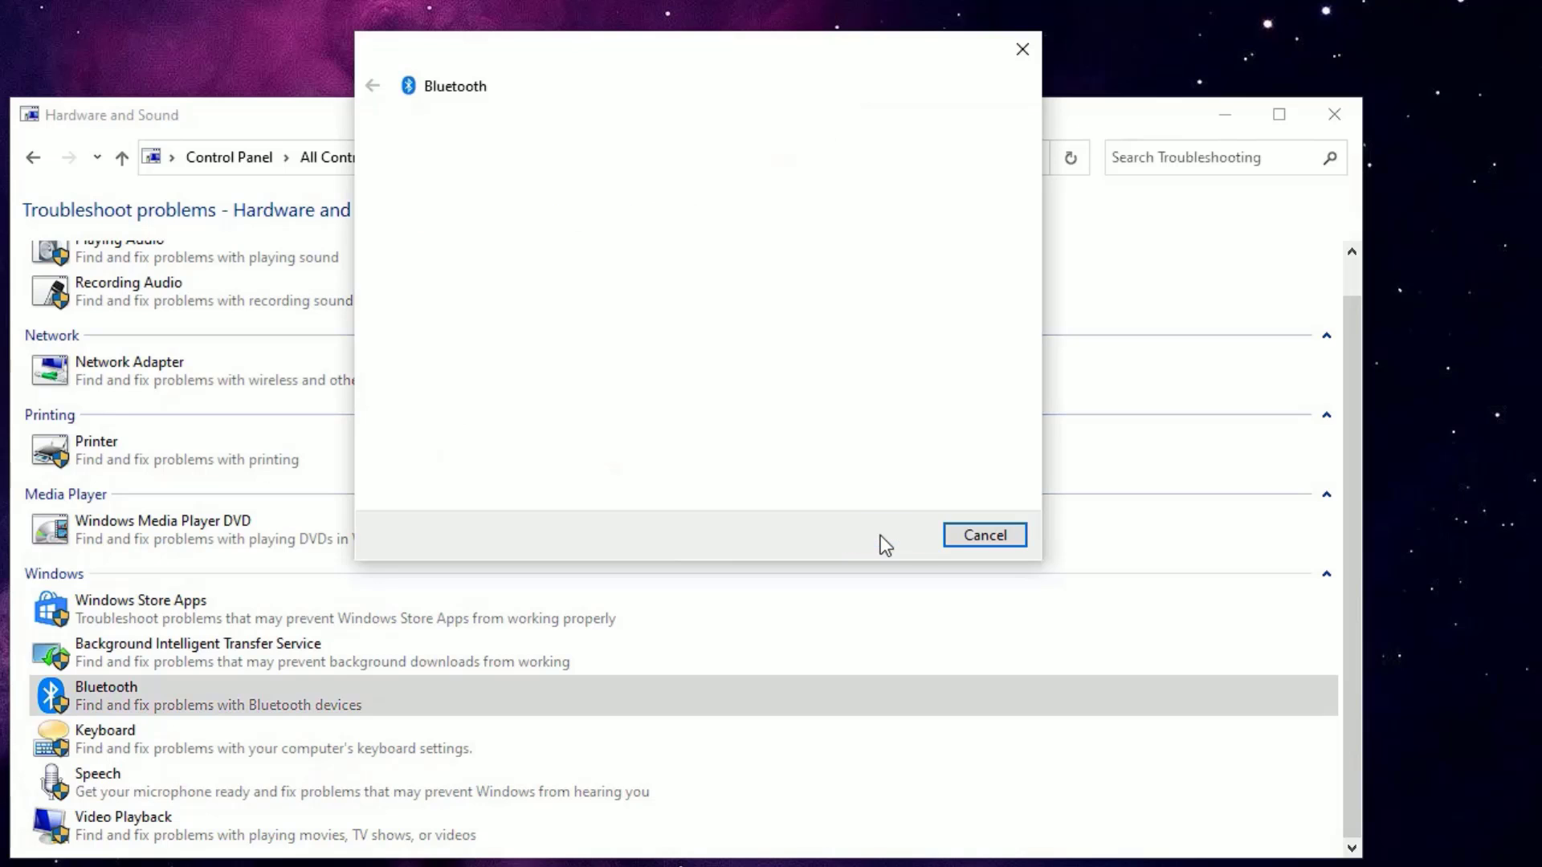
pyautogui.click(983, 535)
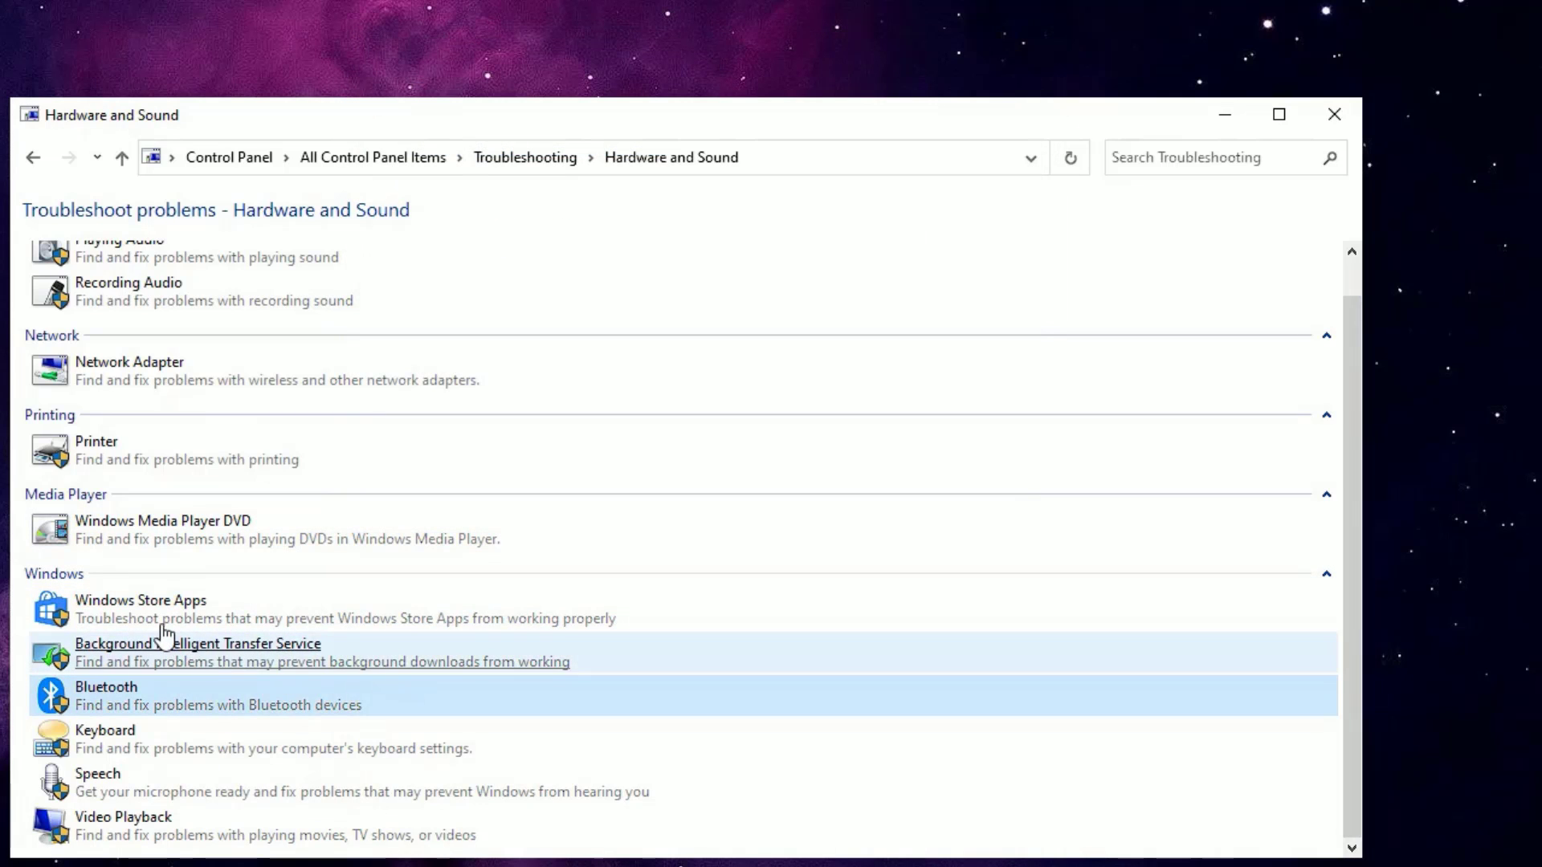
# - Run the Windows Store Apps troubleshooter and close its dialog
pyautogui.click(247, 611)
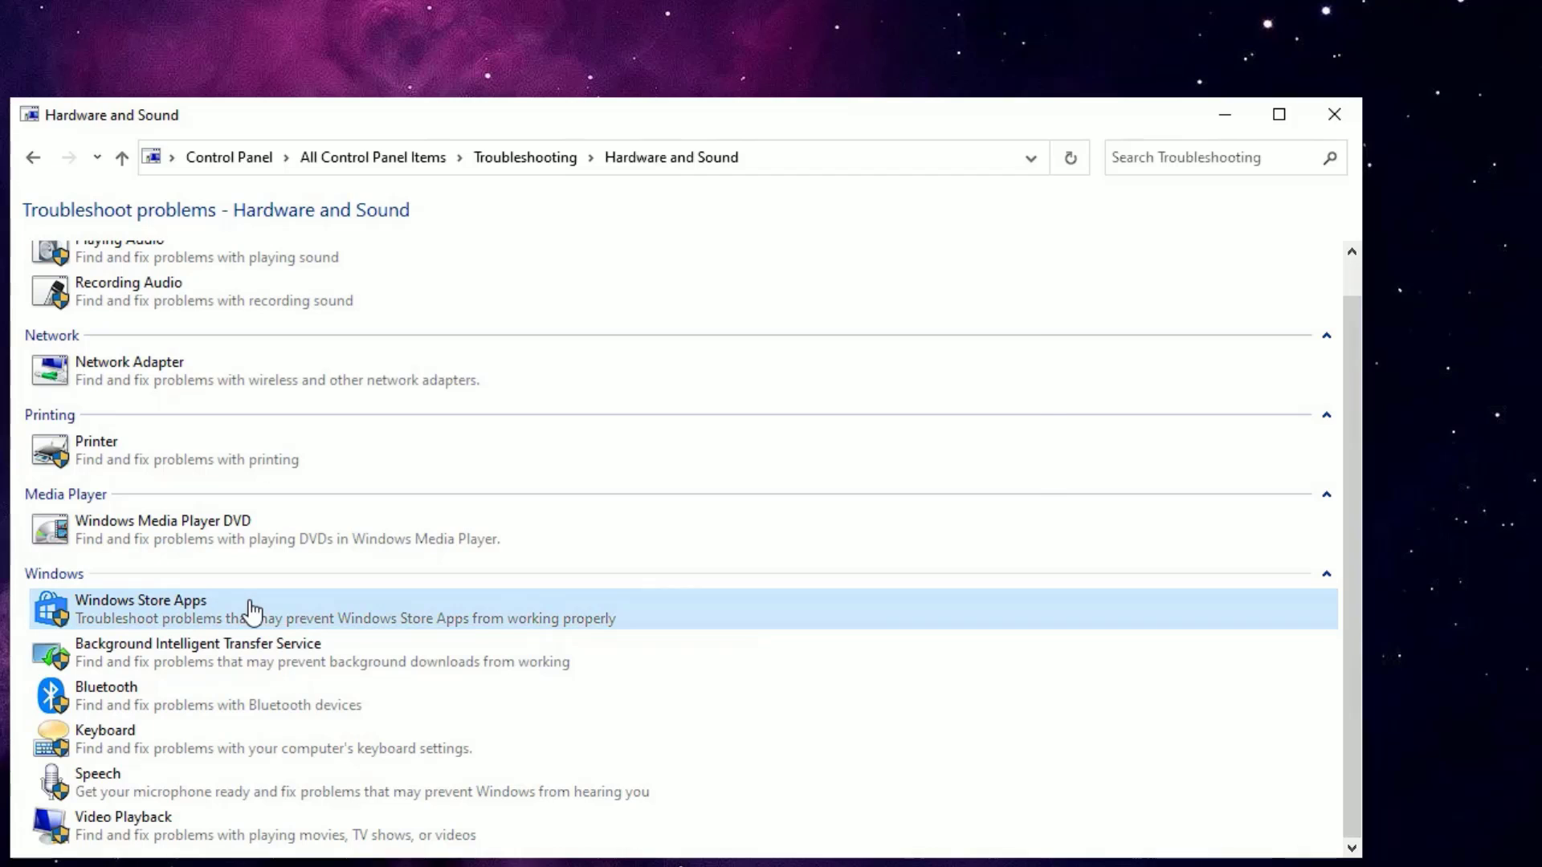
pyautogui.click(861, 536)
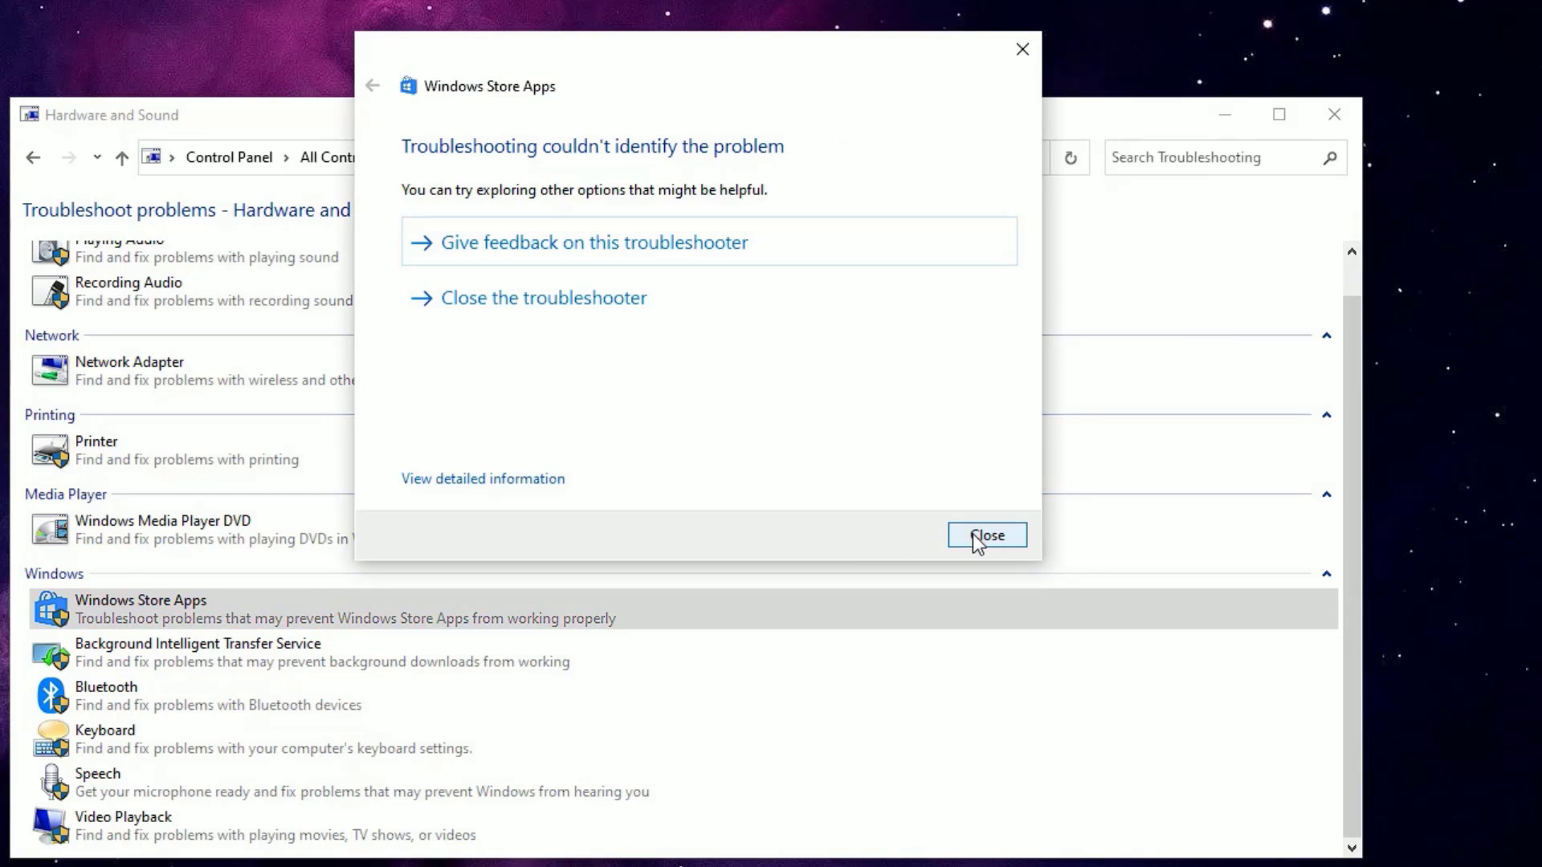
pyautogui.click(977, 540)
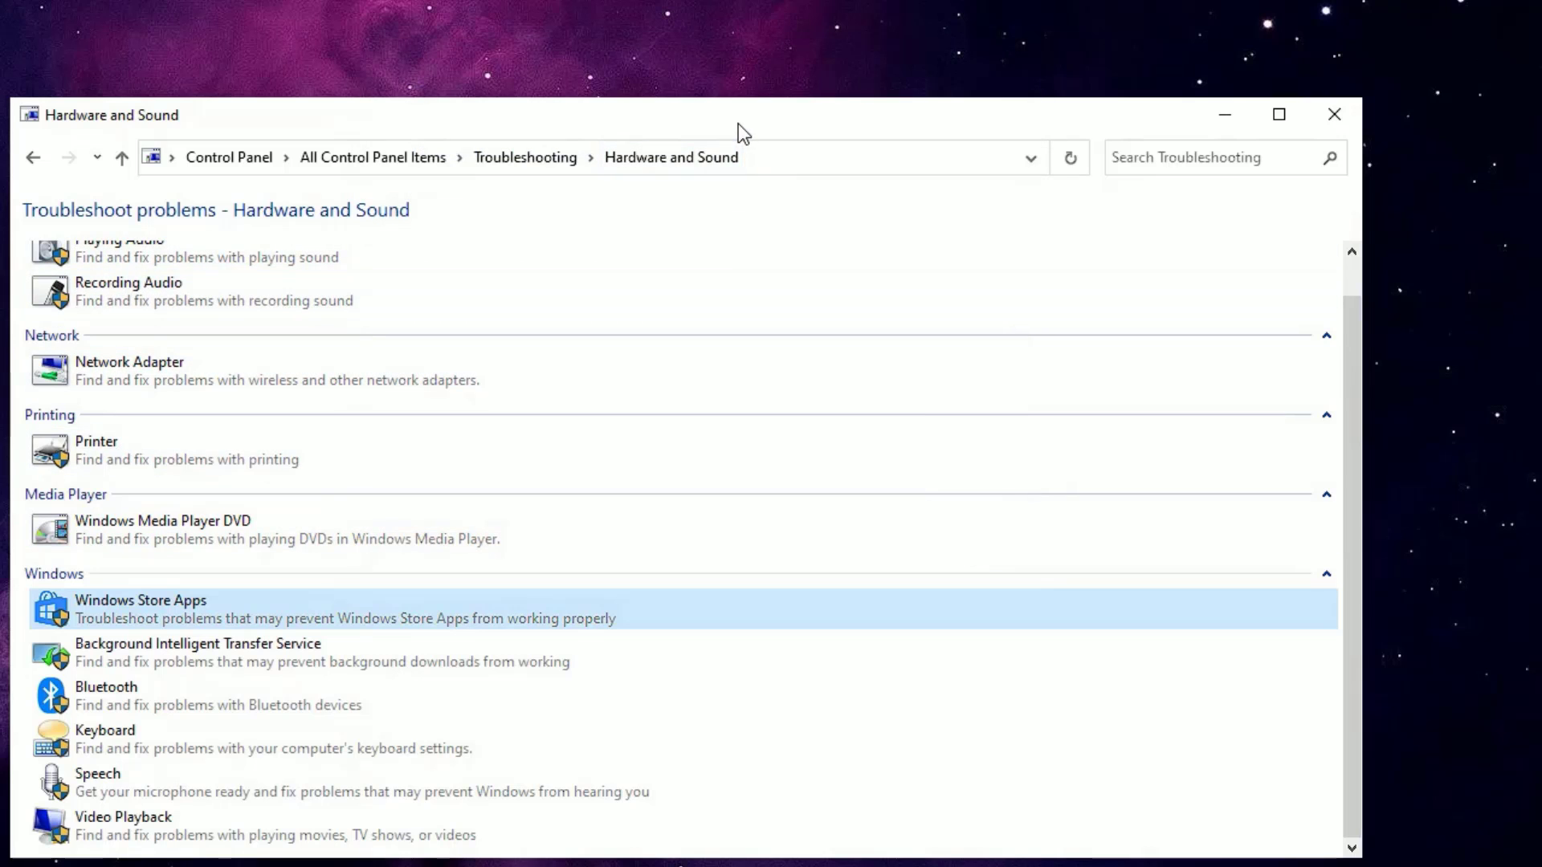
pyautogui.moveTo(739, 124); pyautogui.dragTo(366, 114)
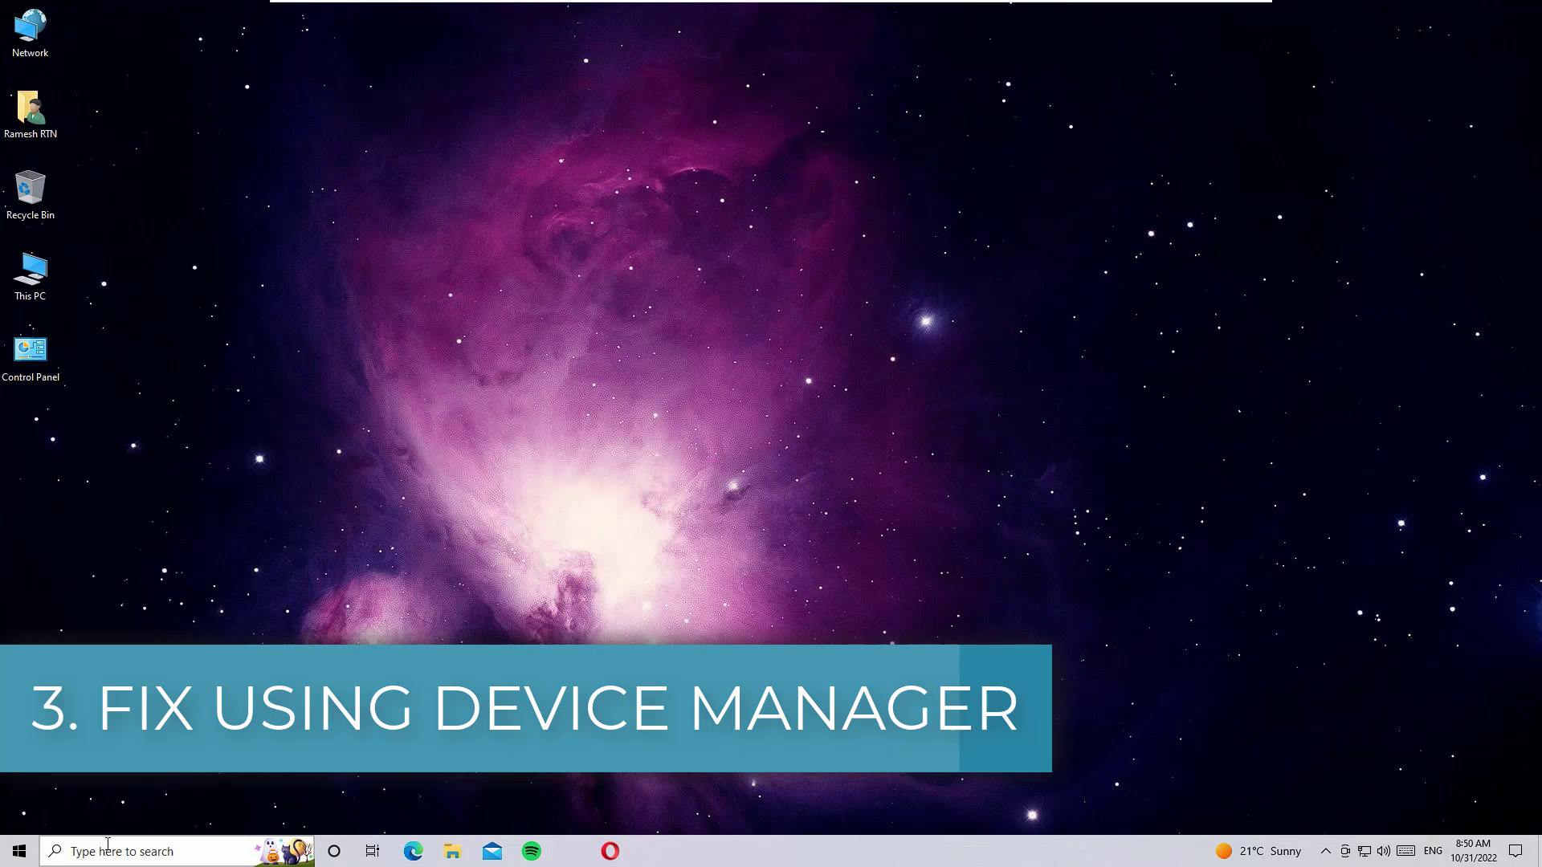
# - Open Device Manager and turn on the display of hidden devices
pyautogui.click(107, 844)
pyautogui.write('de')
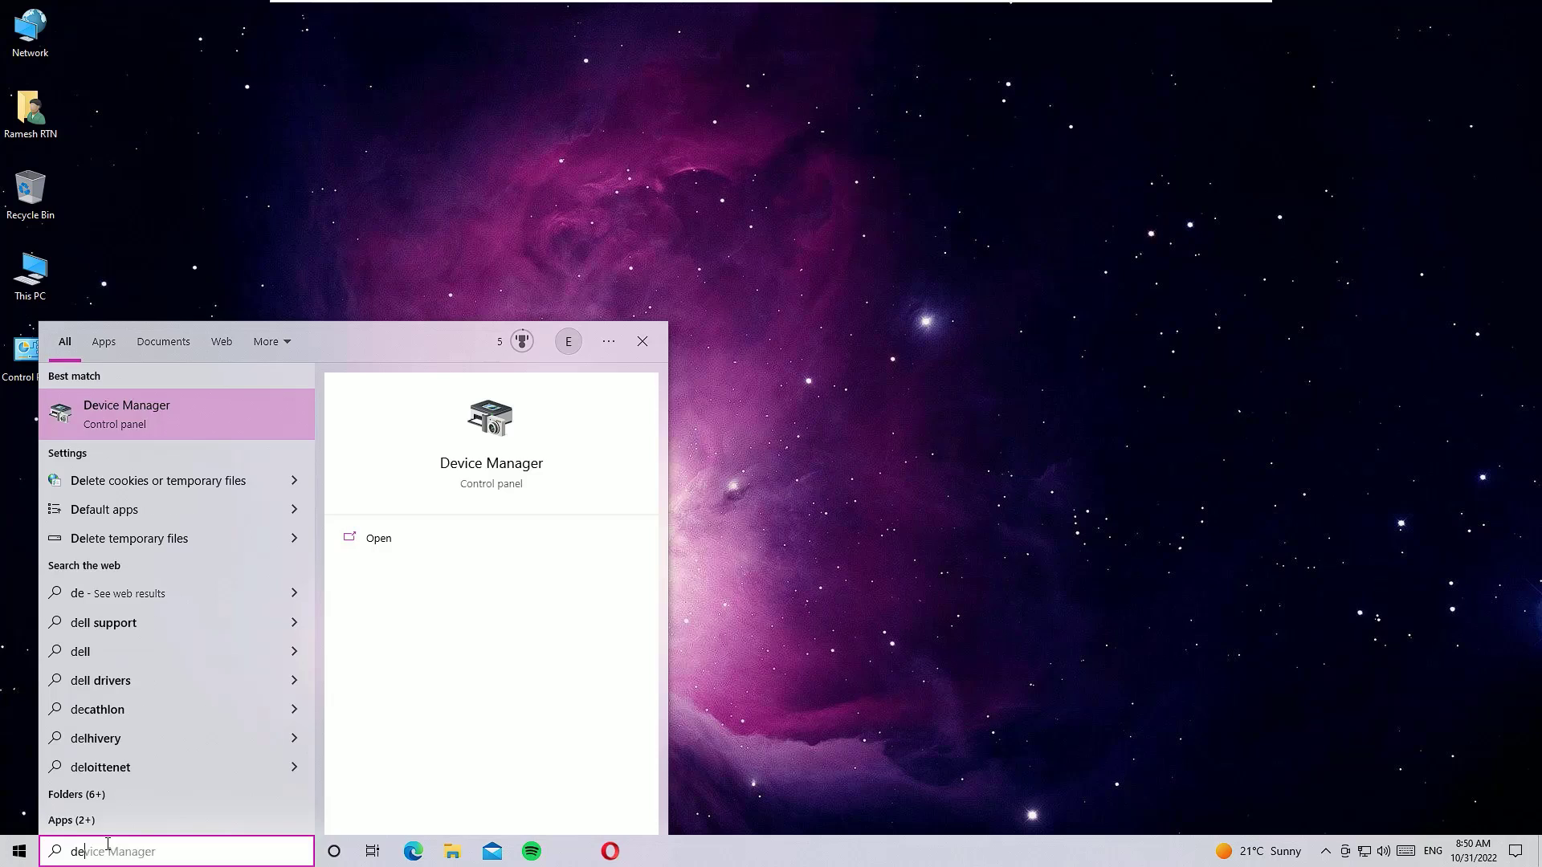
pyautogui.click(124, 409)
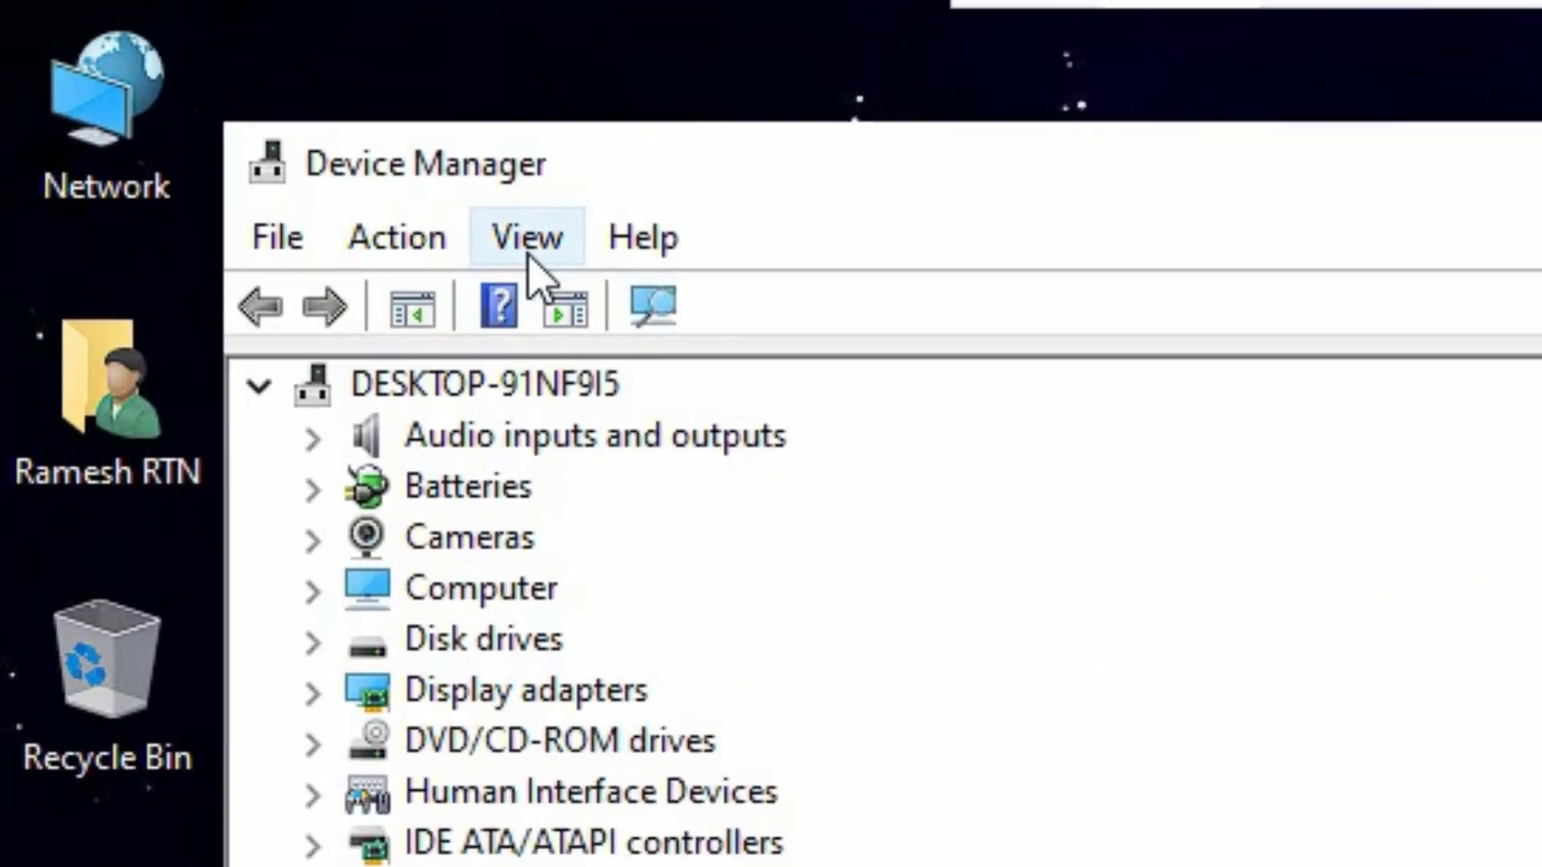
pyautogui.click(286, 129)
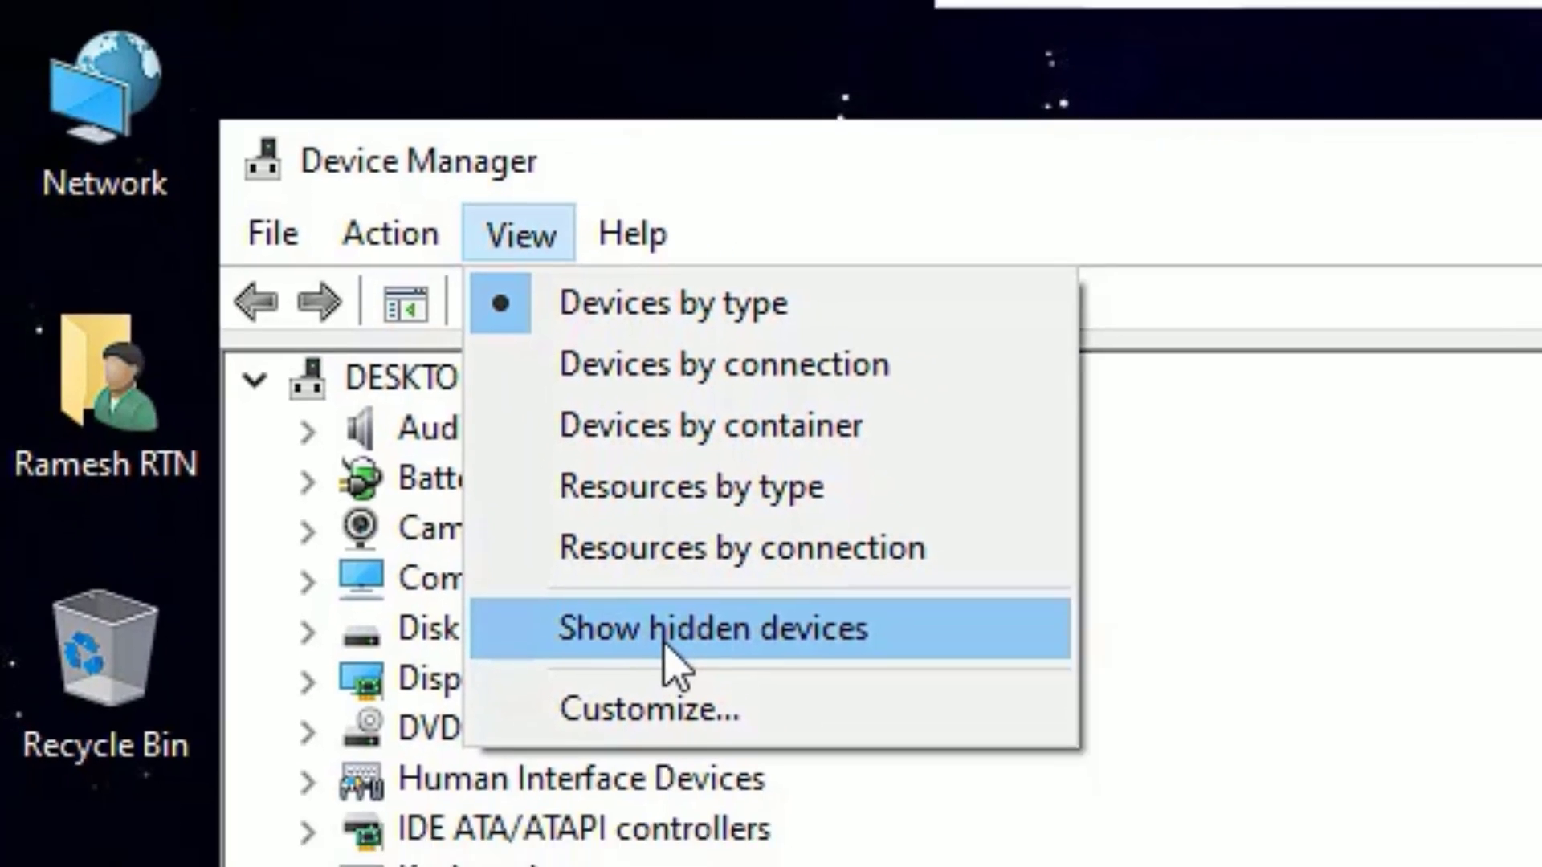
pyautogui.click(762, 740)
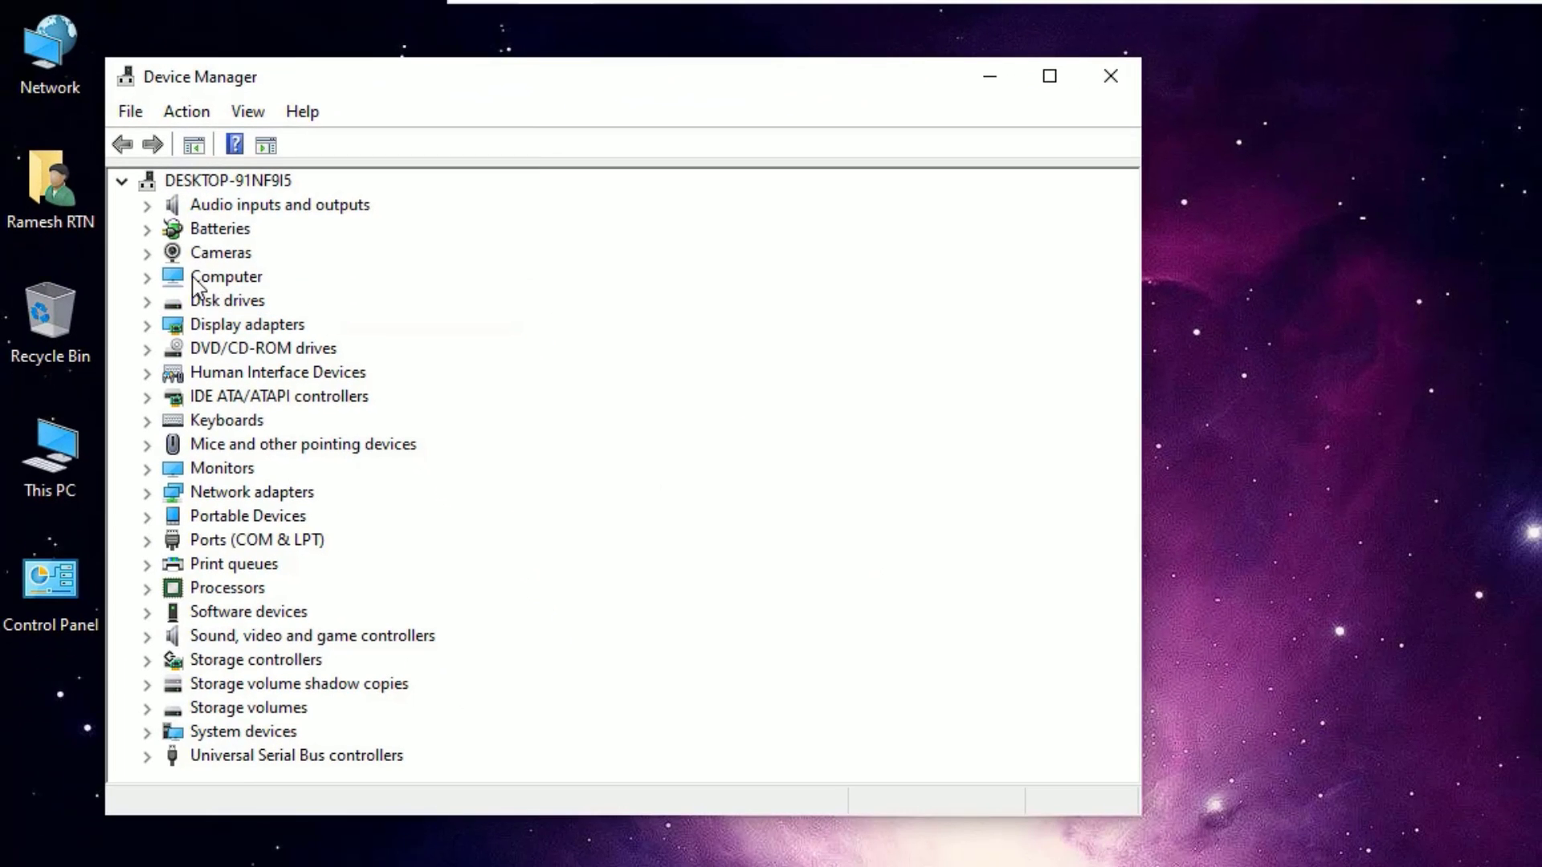
# - Expand the Cameras category, check the USB2.0 PC CAMERA device in it and select the category
pyautogui.click(147, 252)
pyautogui.click(234, 277)
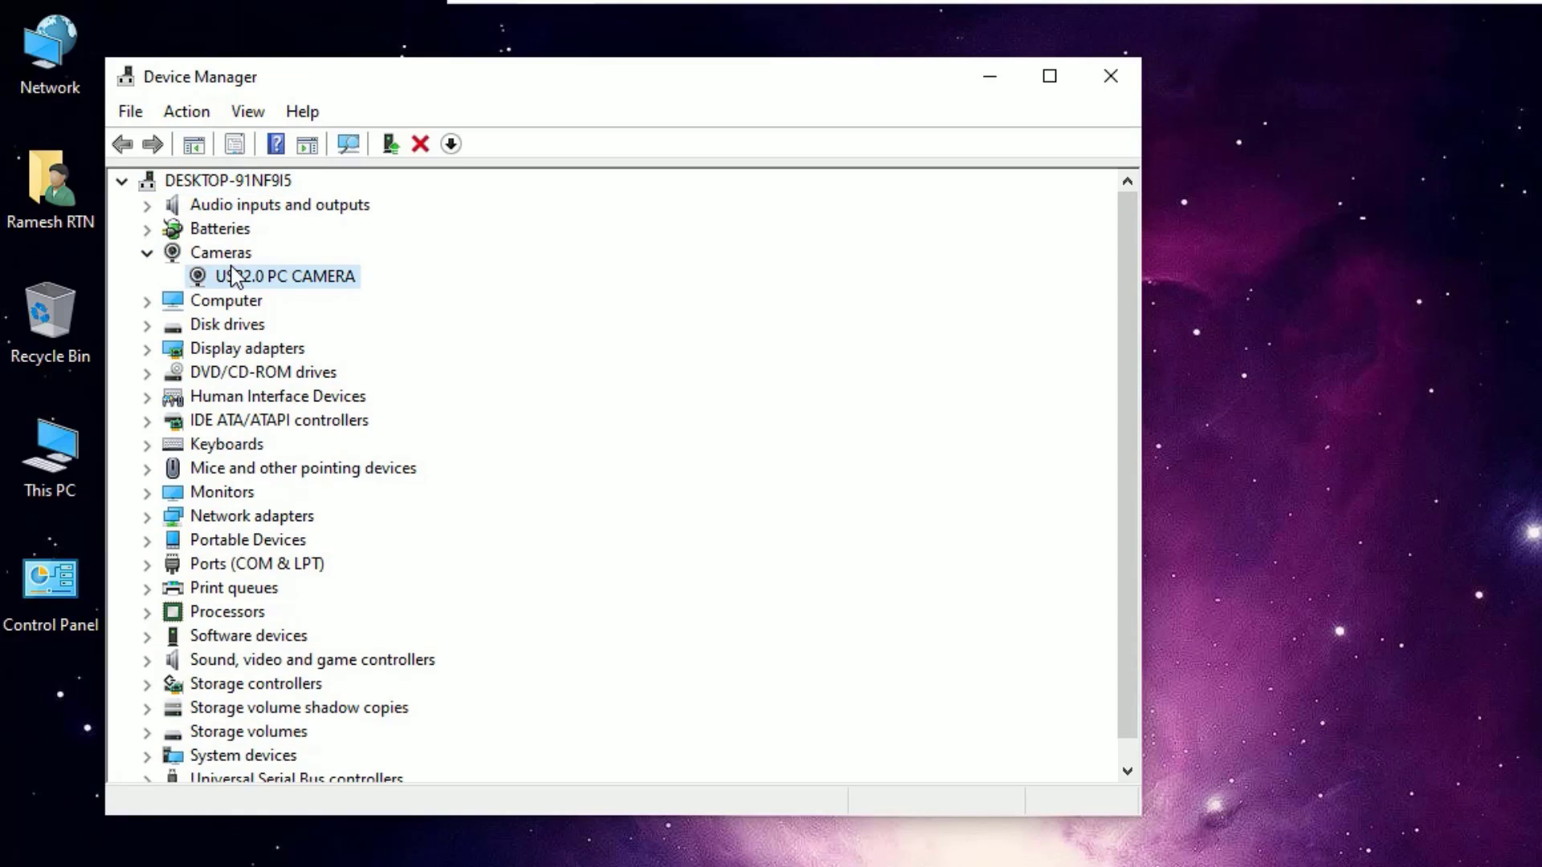
pyautogui.click(223, 255)
pyautogui.click(245, 113)
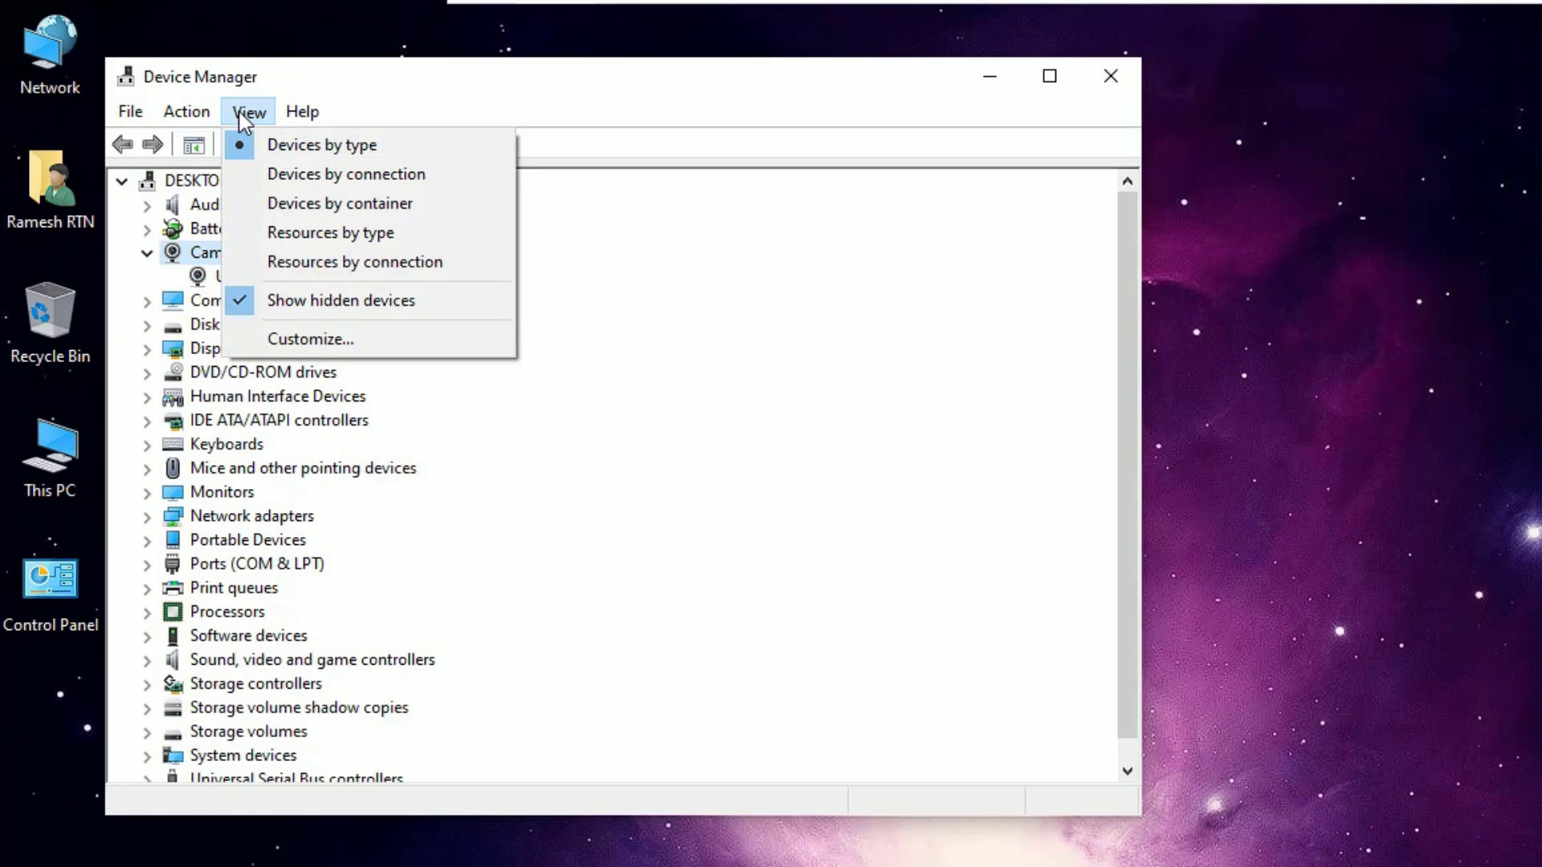
pyautogui.click(244, 112)
# - Go through the Add legacy hardware wizard, manually choosing Cameras as the hardware type, and close Device Manager
pyautogui.click(186, 113)
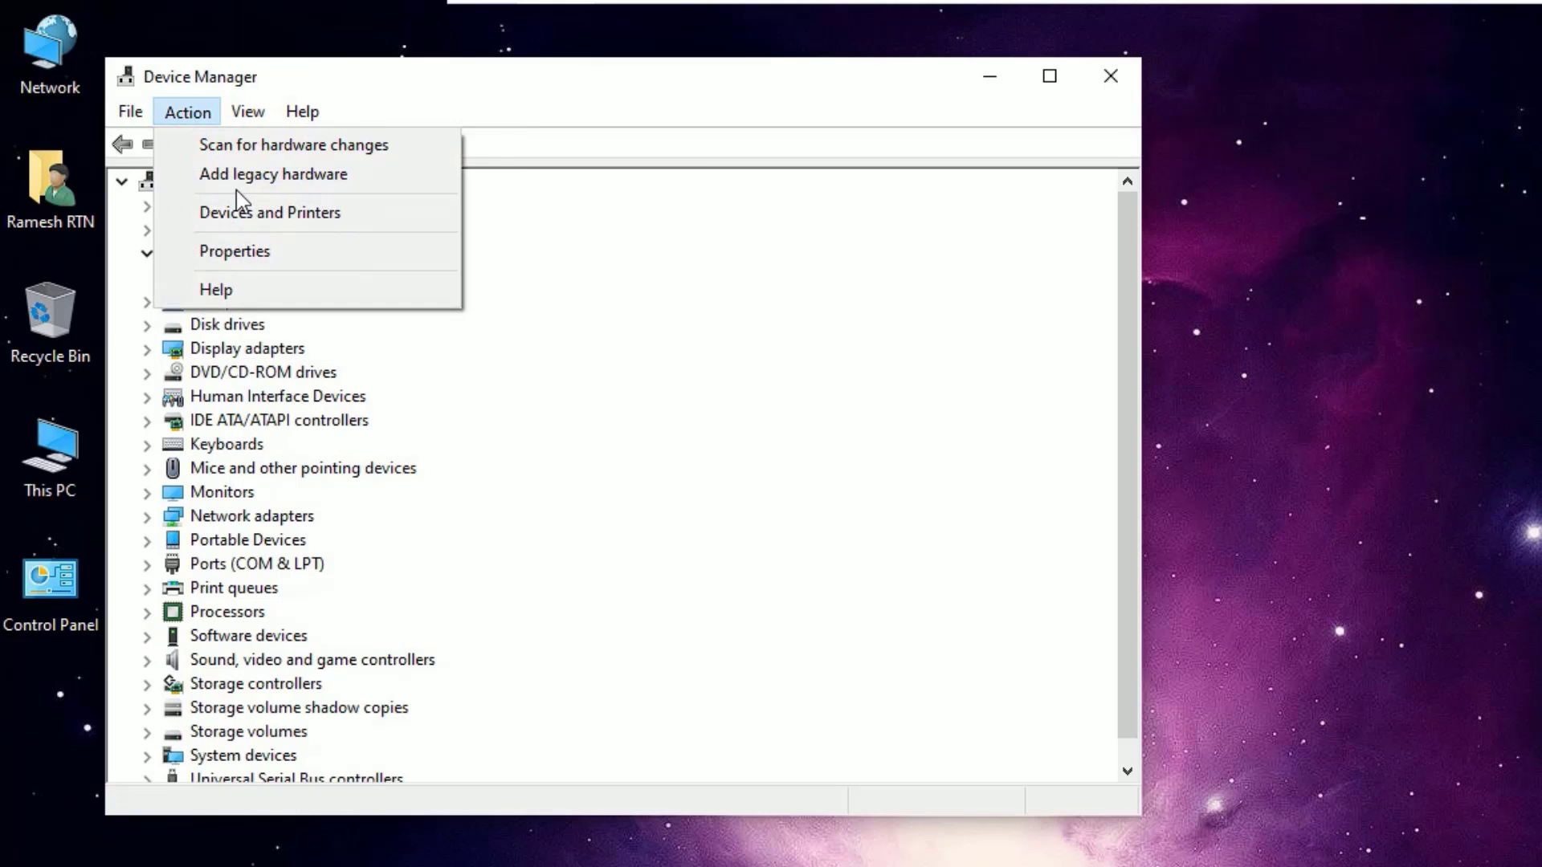
pyautogui.click(263, 186)
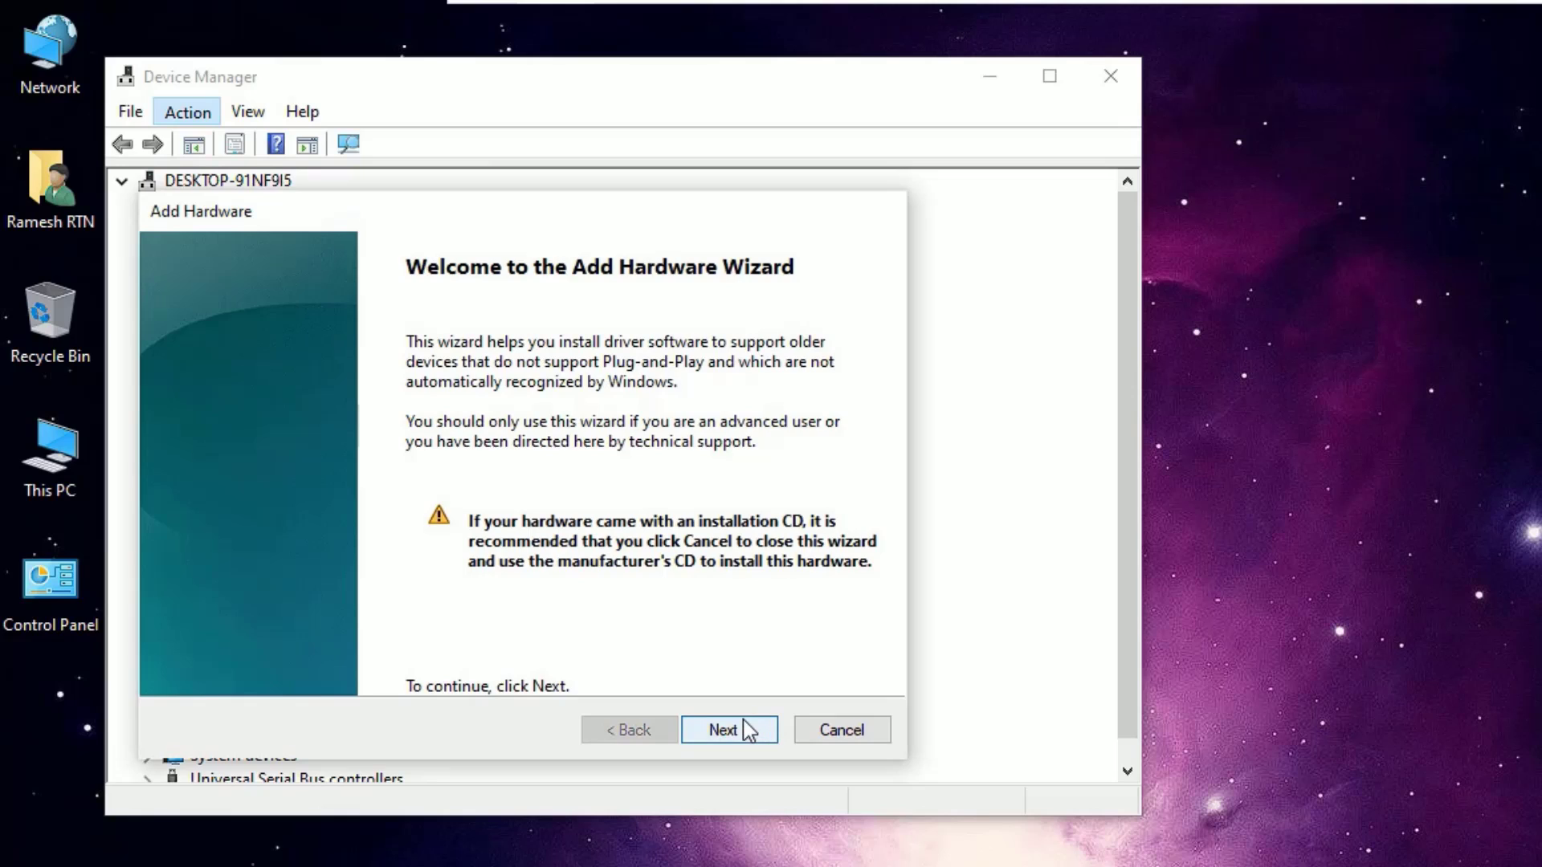
pyautogui.click(744, 727)
pyautogui.click(244, 502)
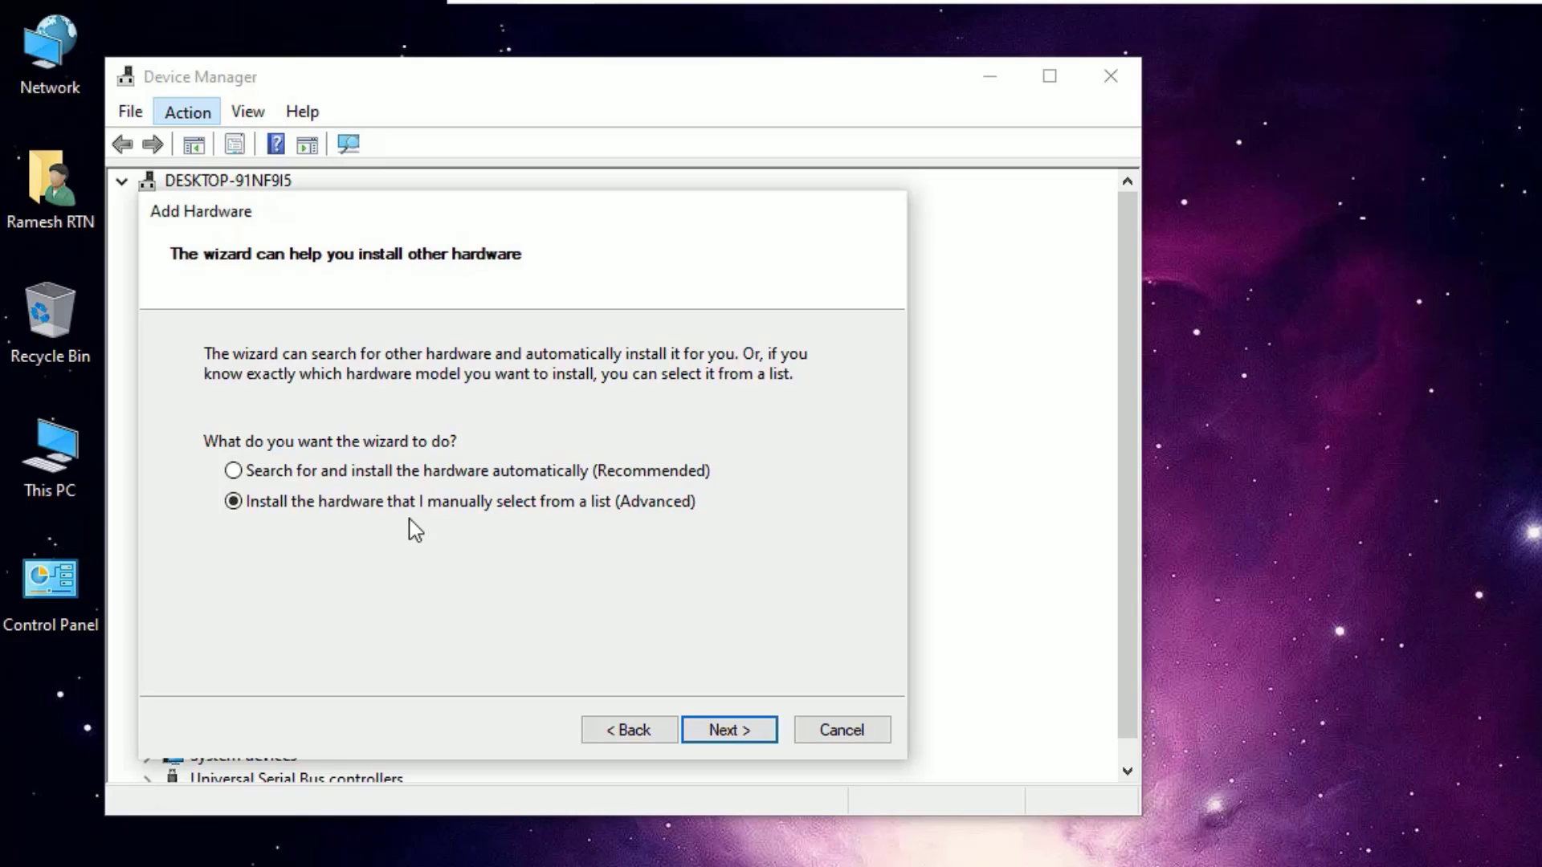
pyautogui.click(728, 729)
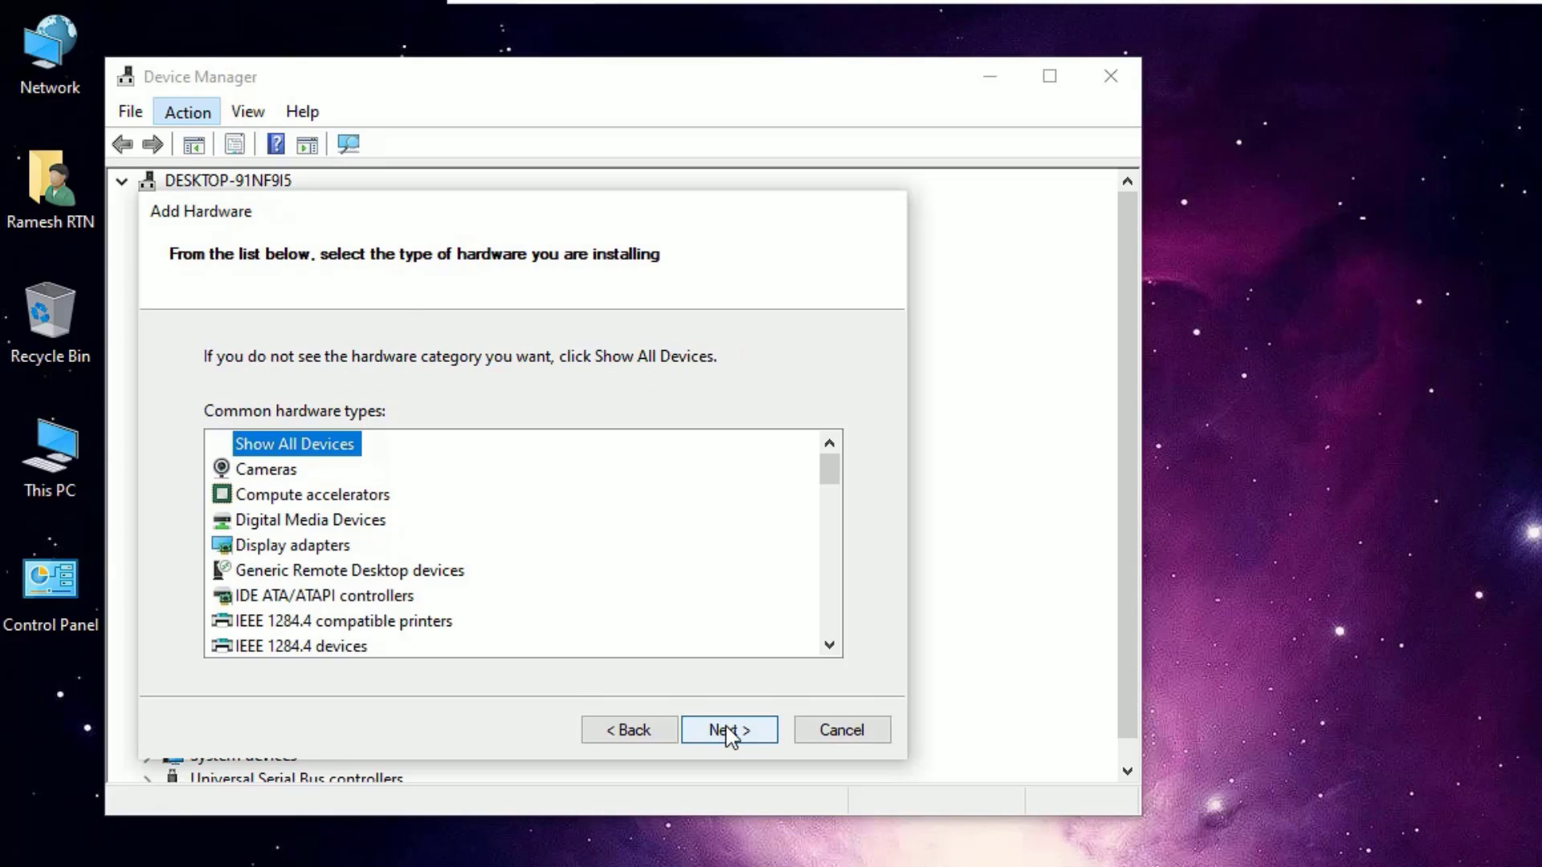
pyautogui.click(285, 481)
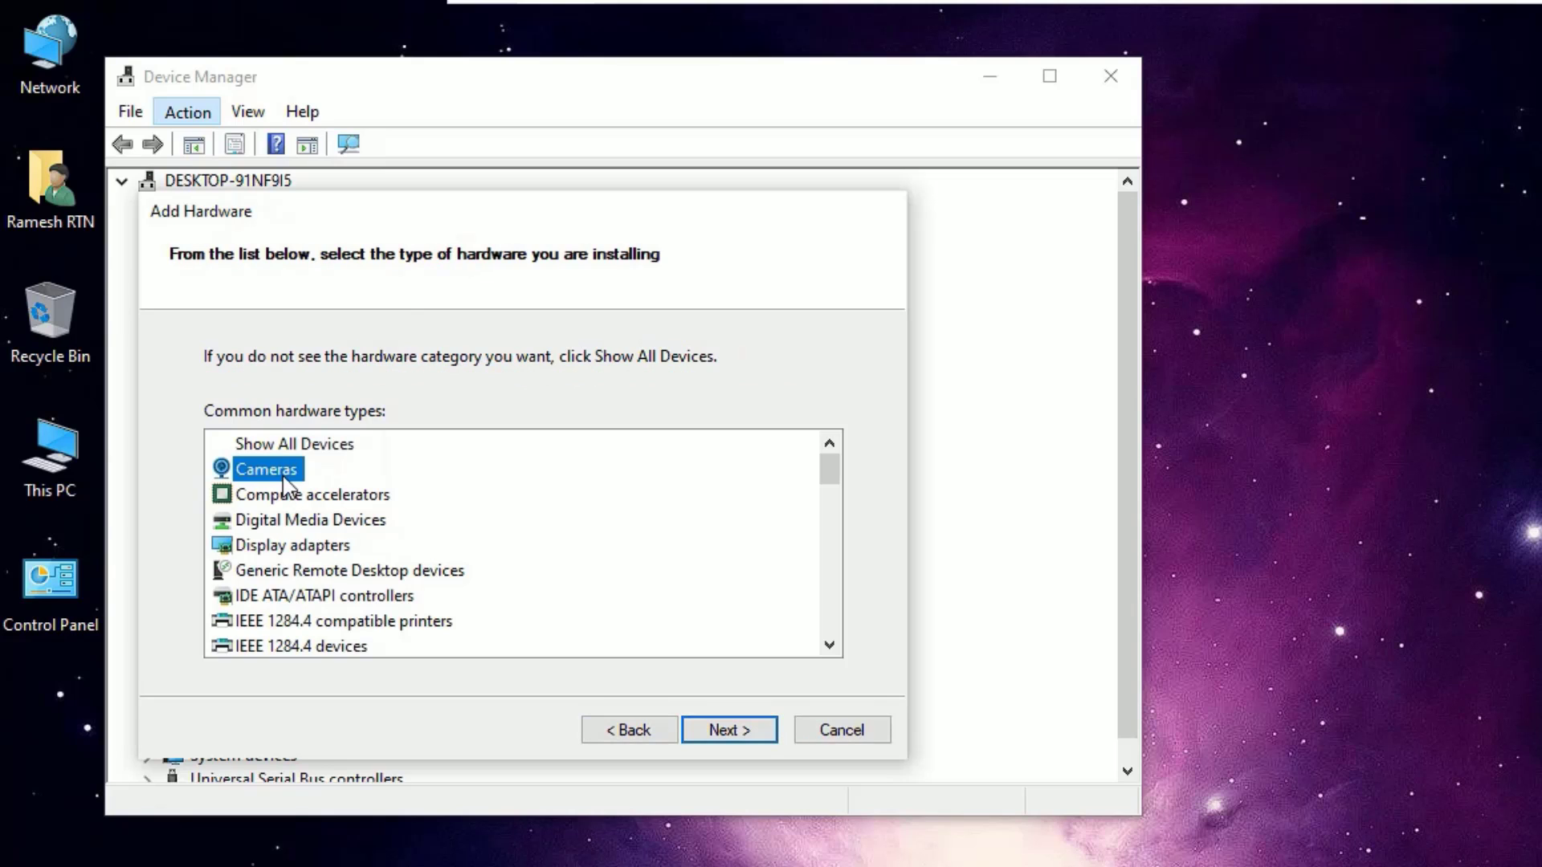
pyautogui.click(706, 729)
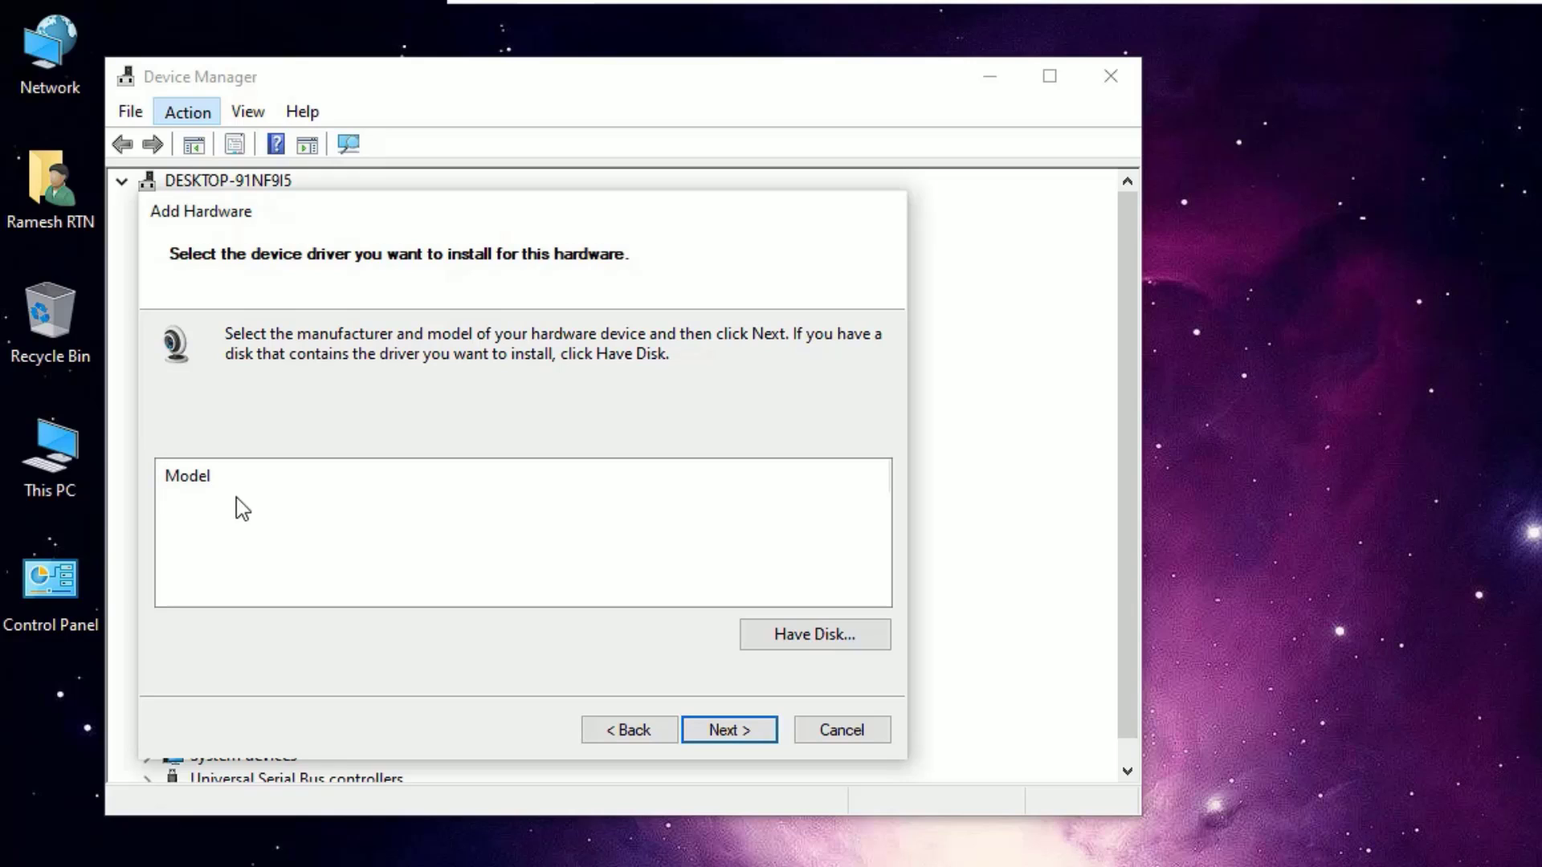
pyautogui.click(726, 730)
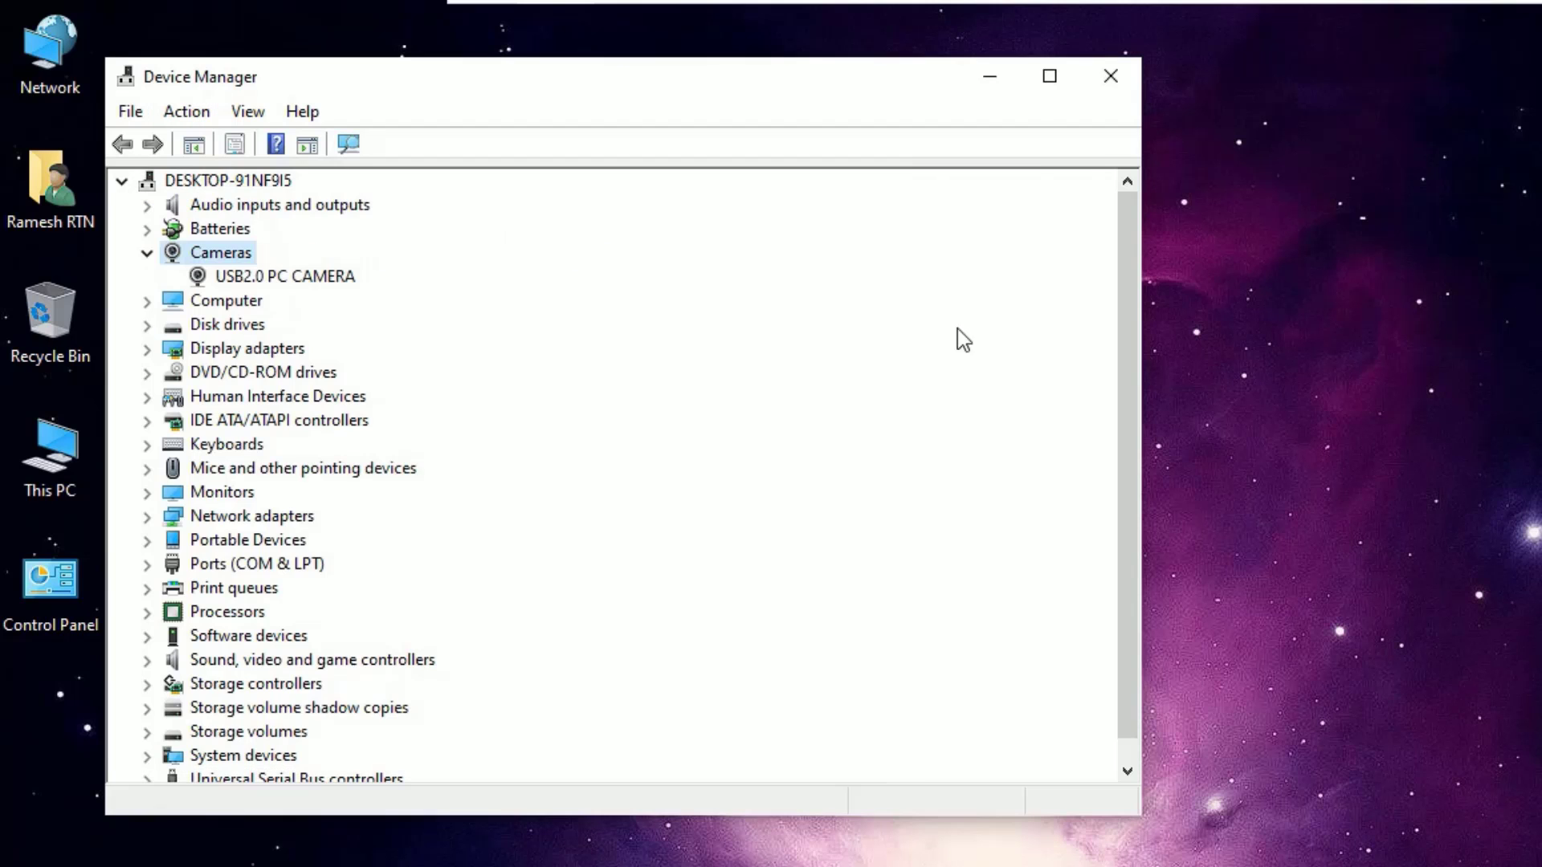
pyautogui.click(1110, 76)
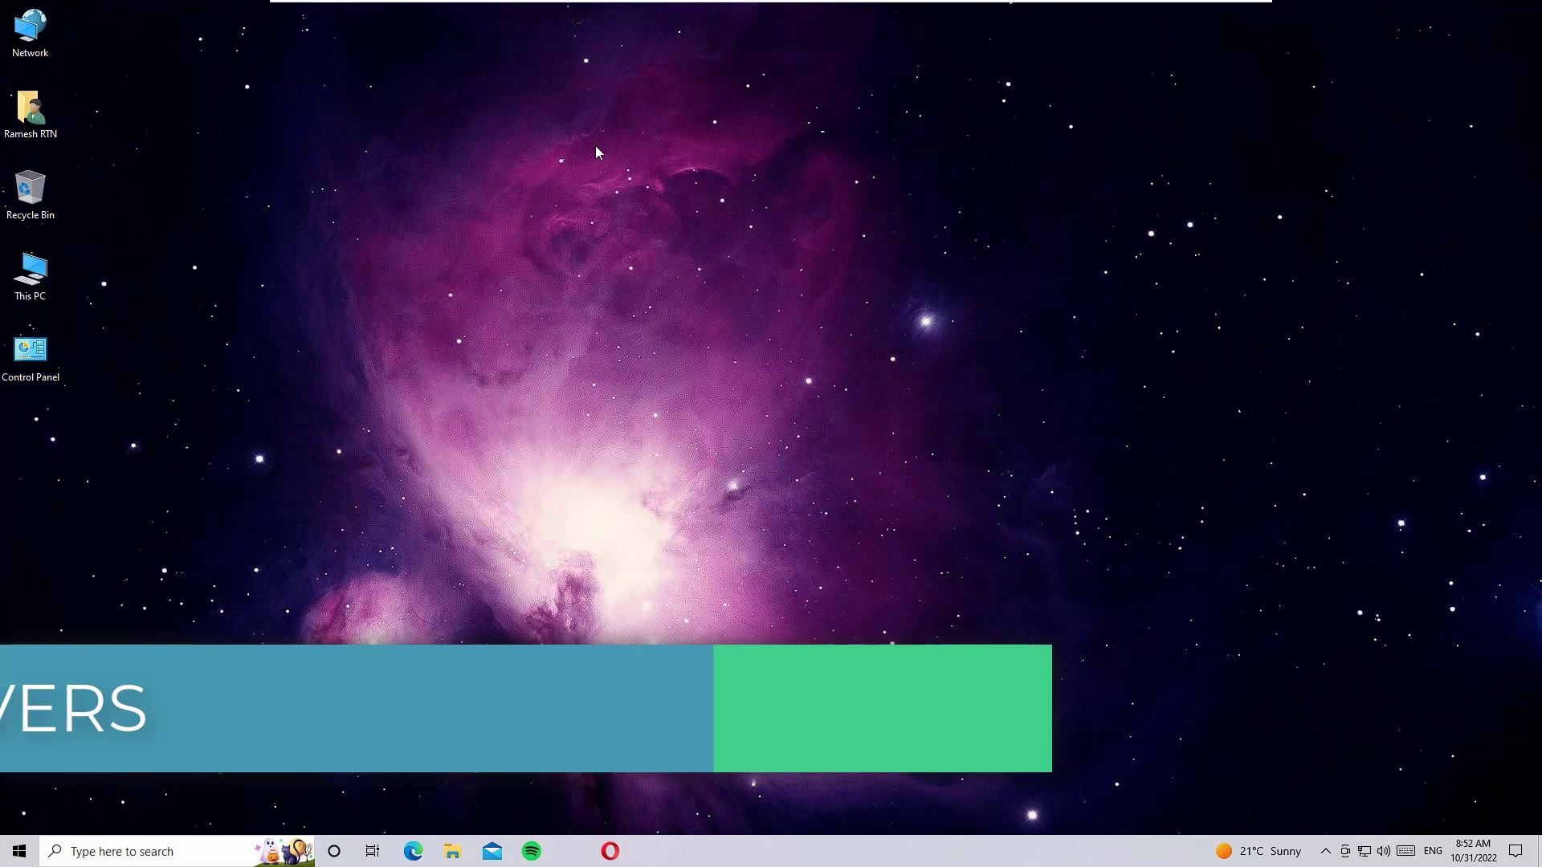
# - Switch to Google Chrome and search Google for "driver booster"
pyautogui.click(117, 852)
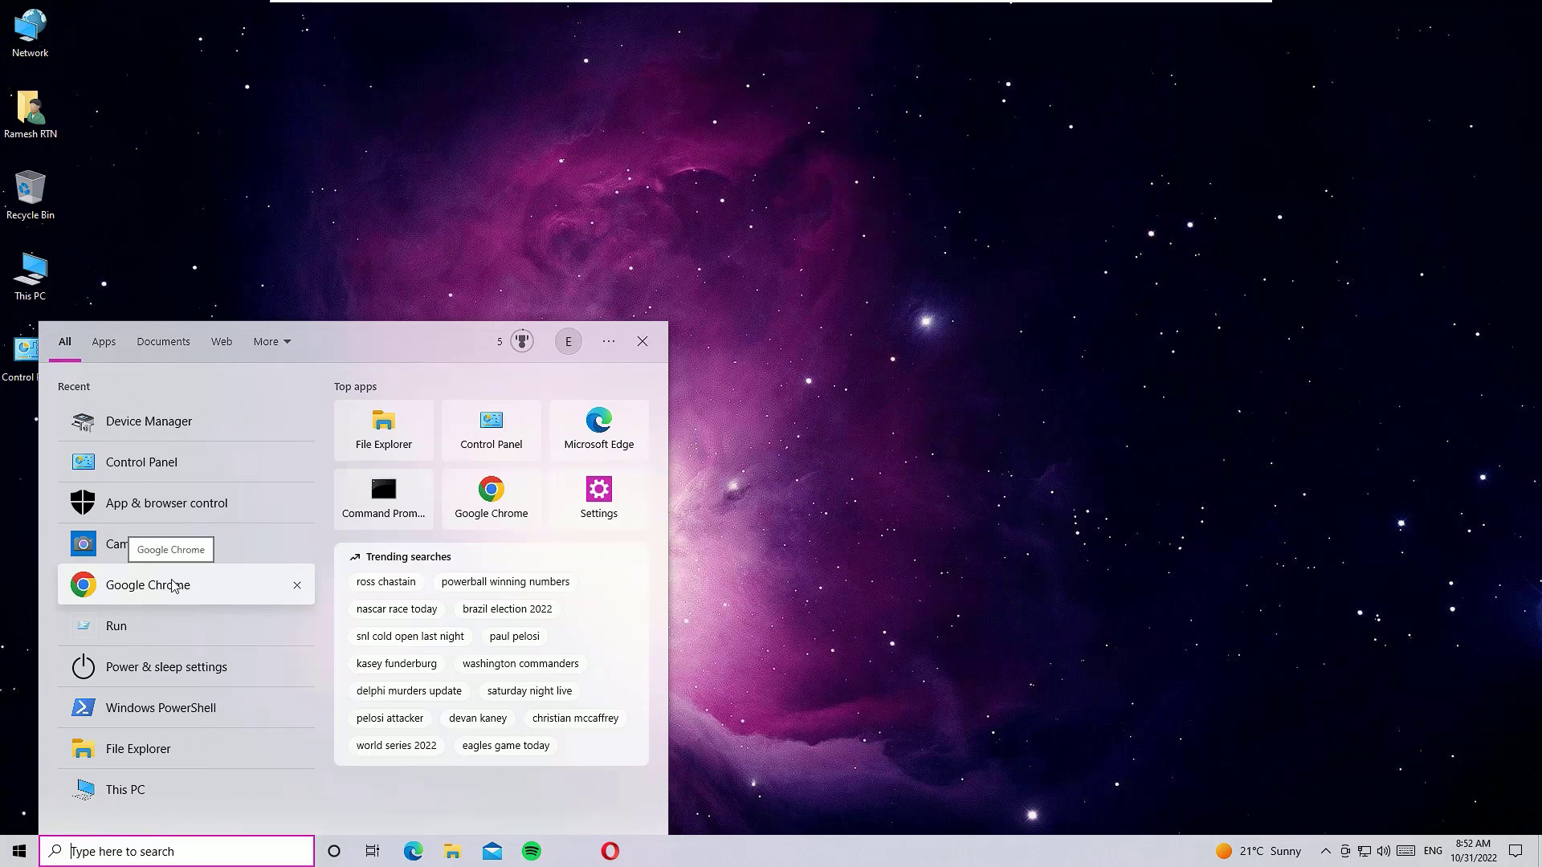
pyautogui.click(174, 584)
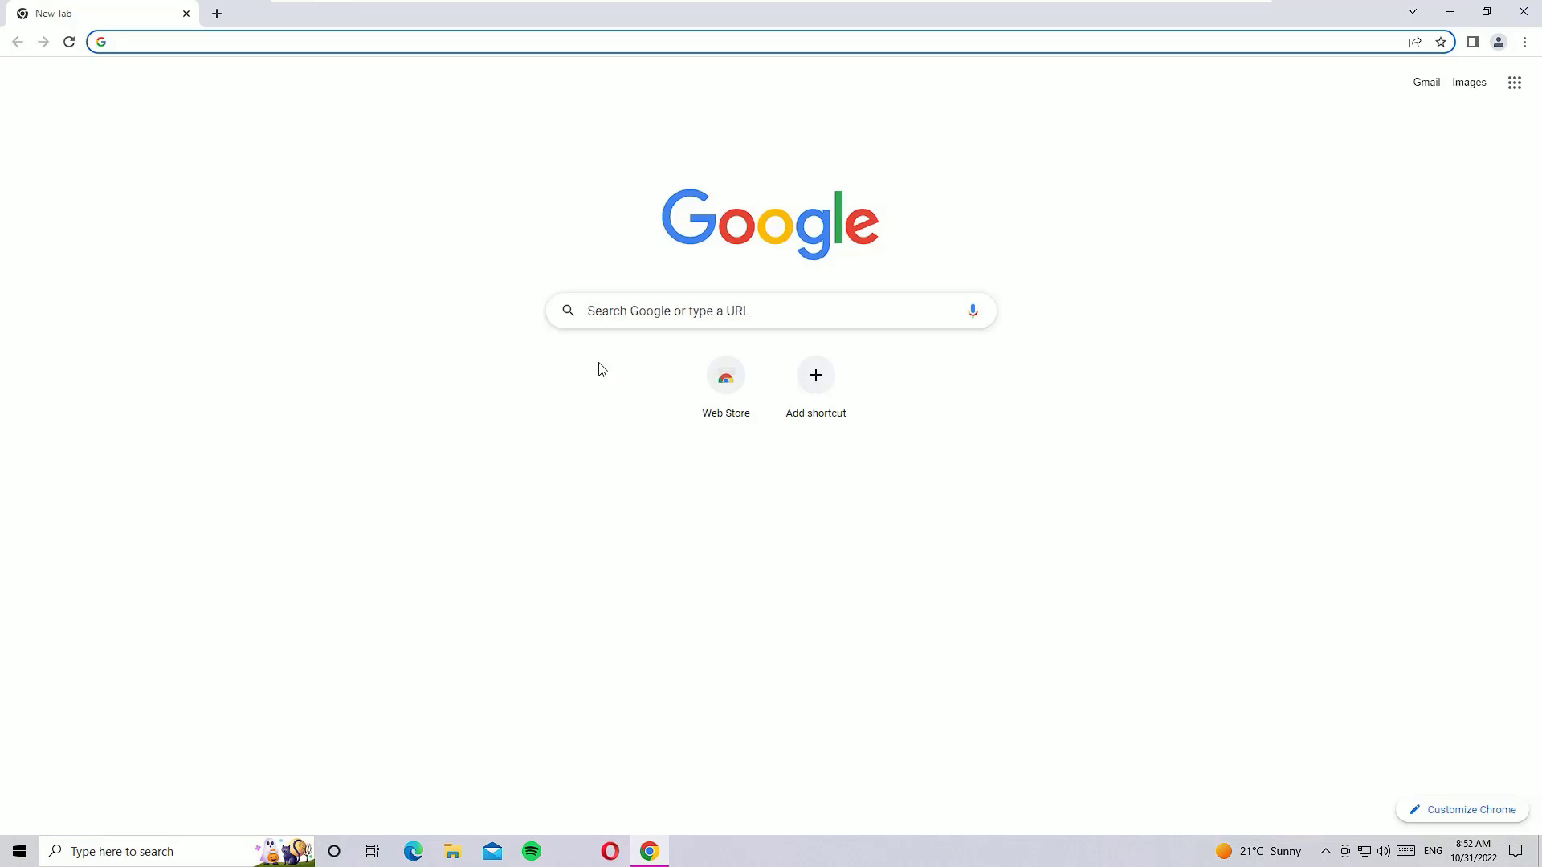
pyautogui.click(622, 315)
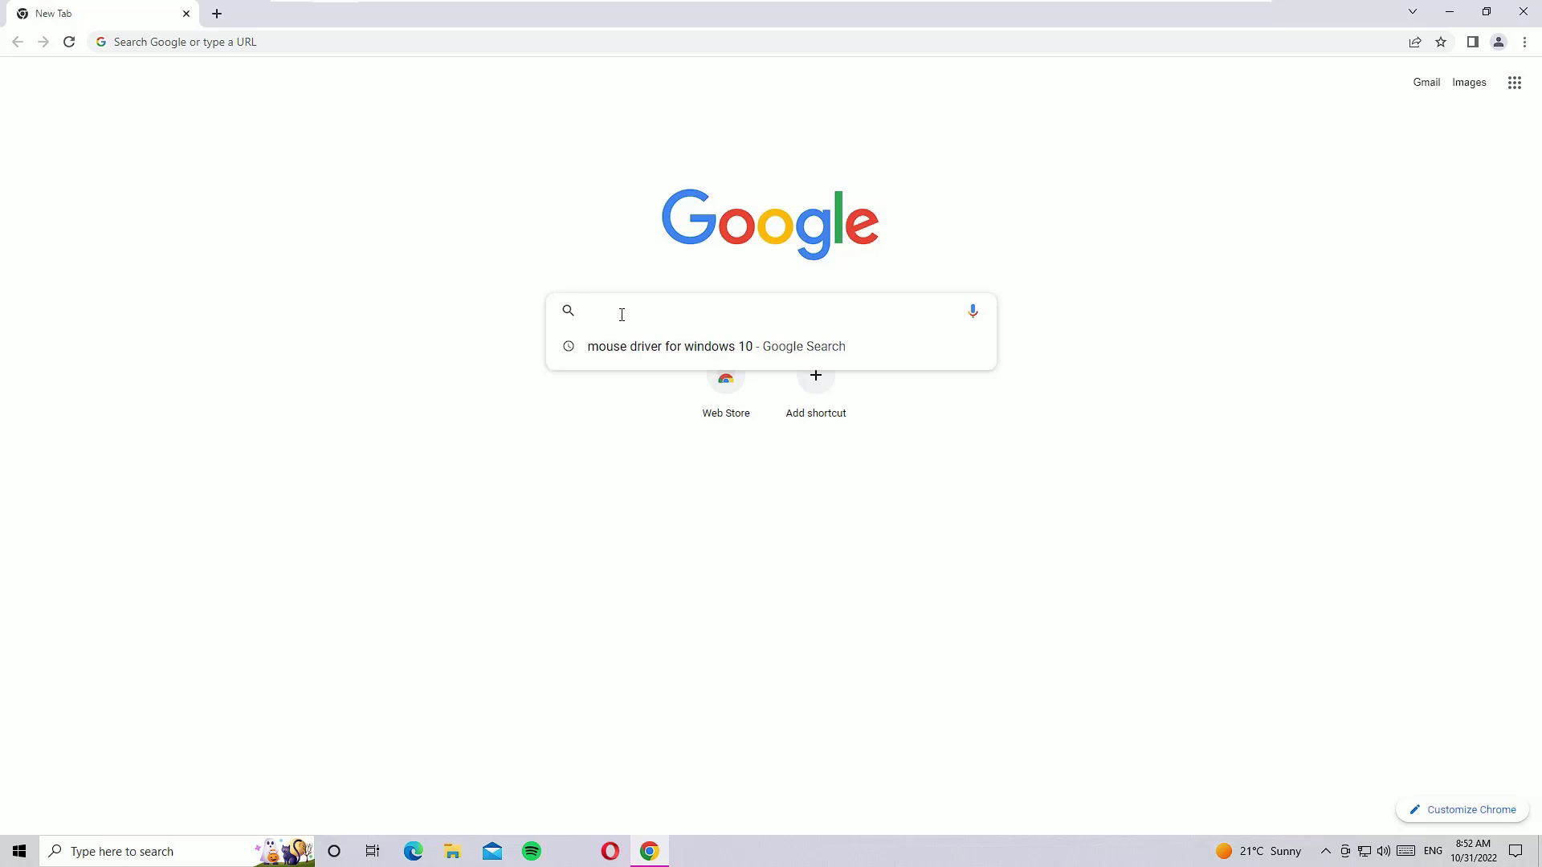
pyautogui.write('dr')
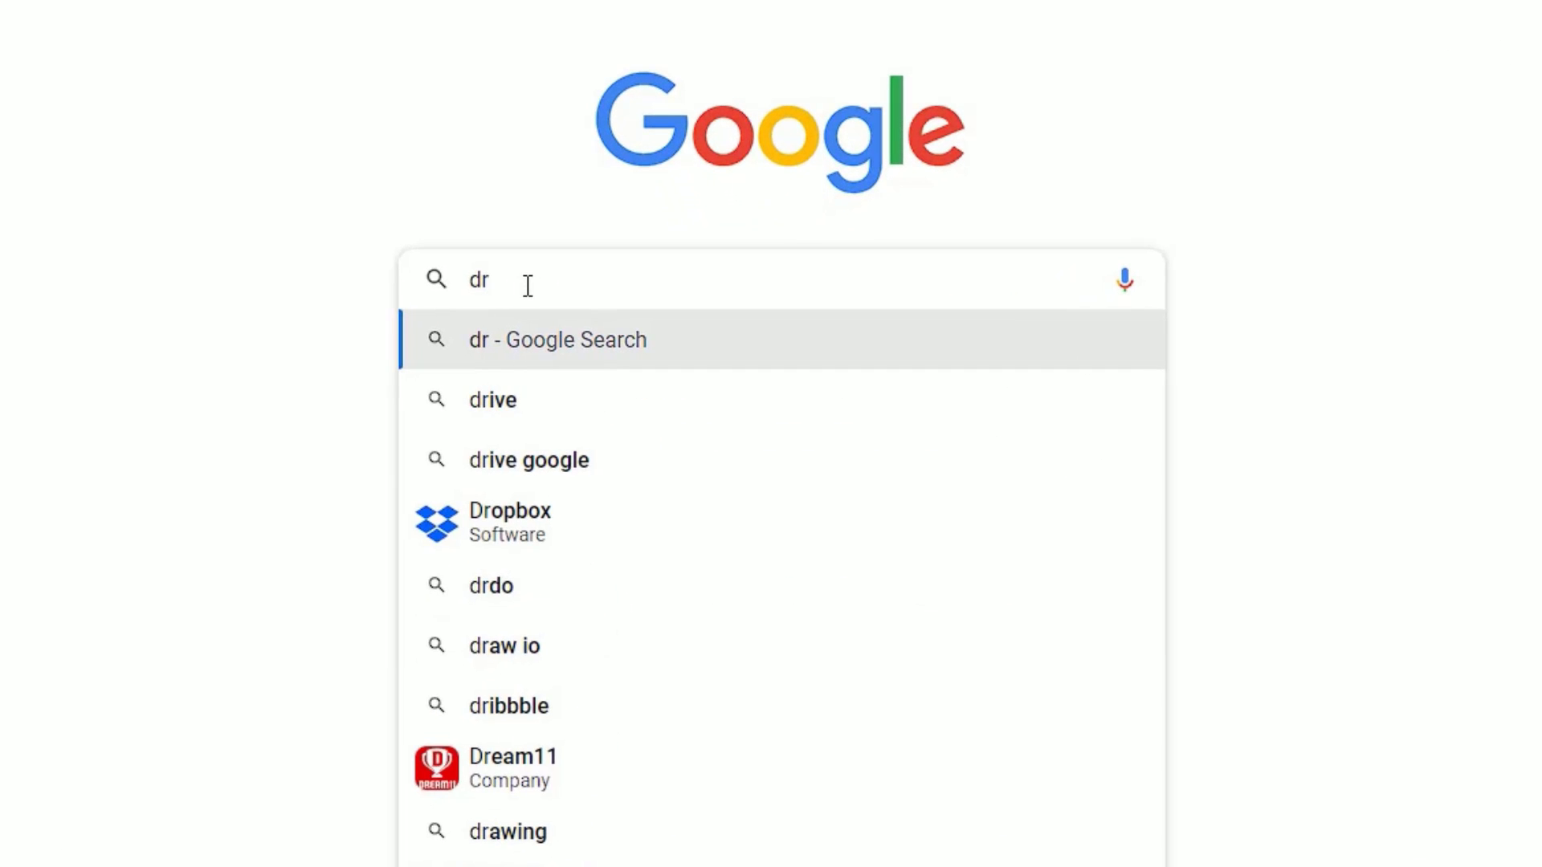
pyautogui.write('iver boo')
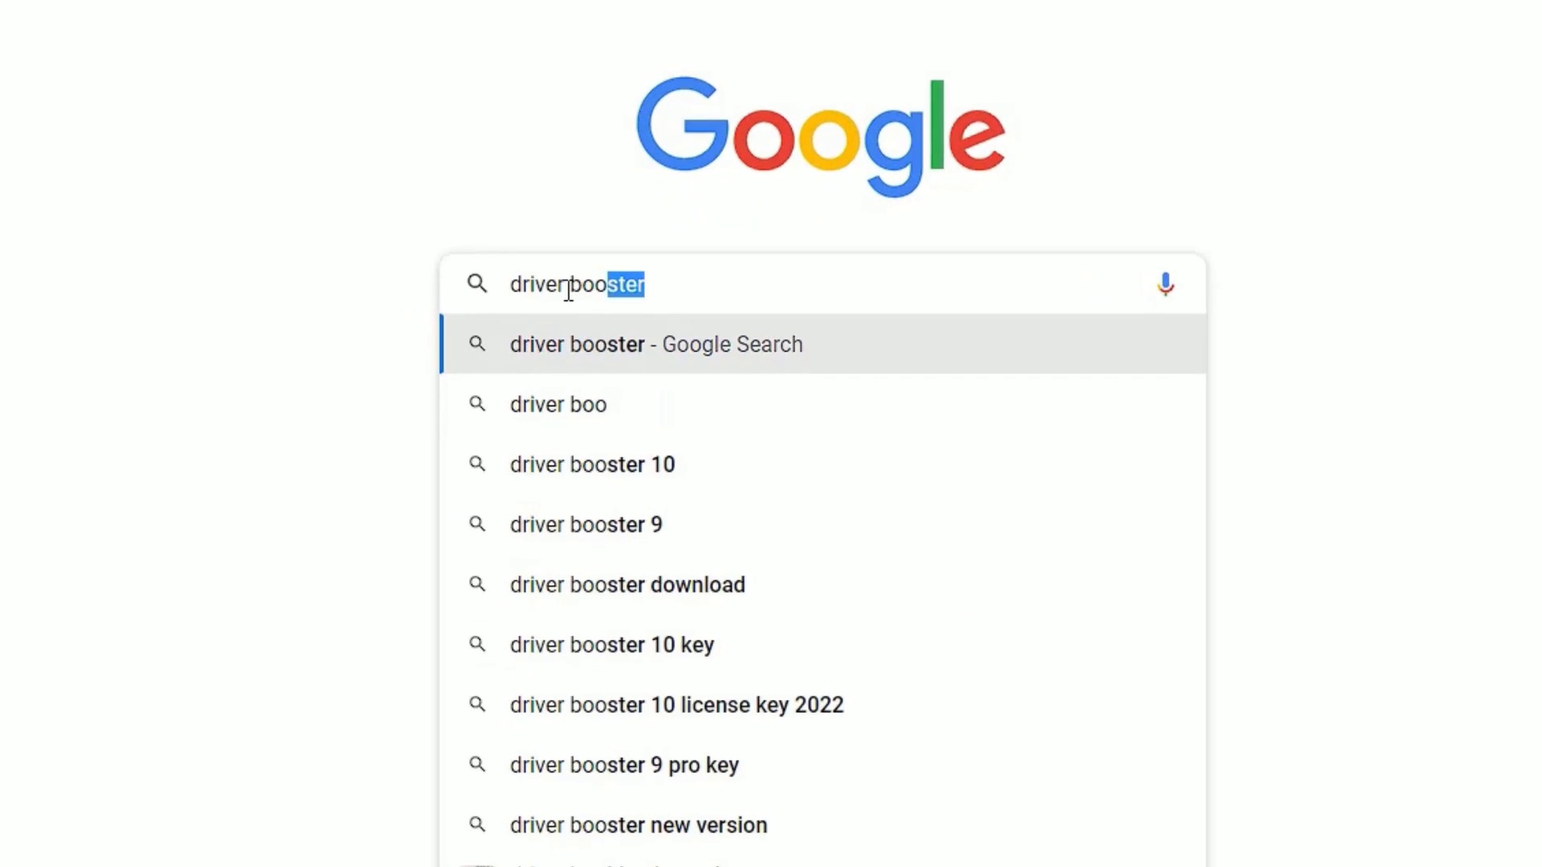
pyautogui.press('Return')
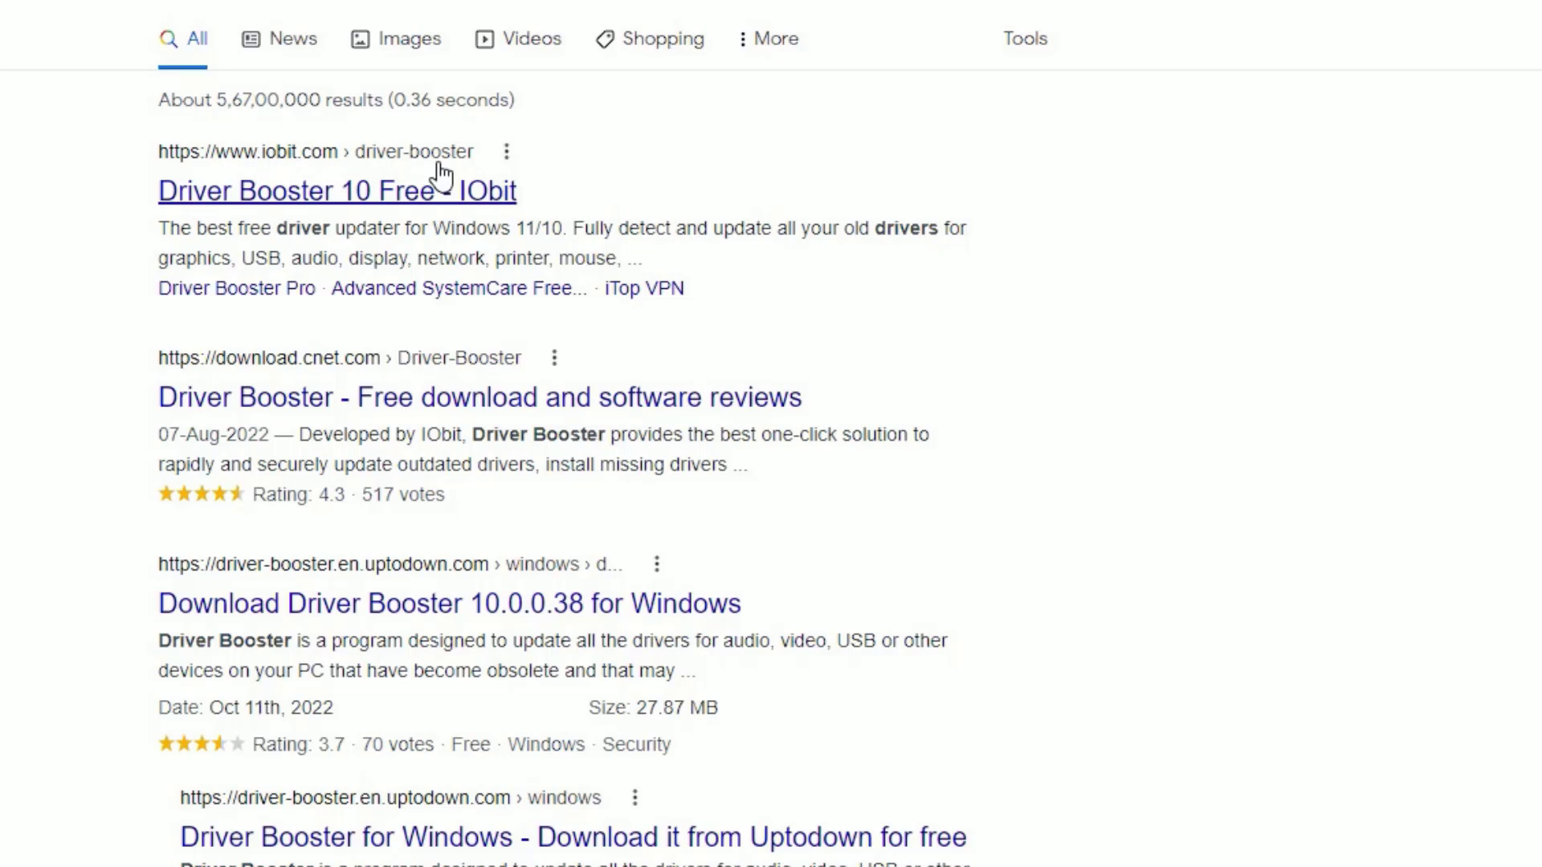
# - Download the free version of Driver Booster 10 from the IObit site and launch driver_booster_setup.exe
pyautogui.click(416, 211)
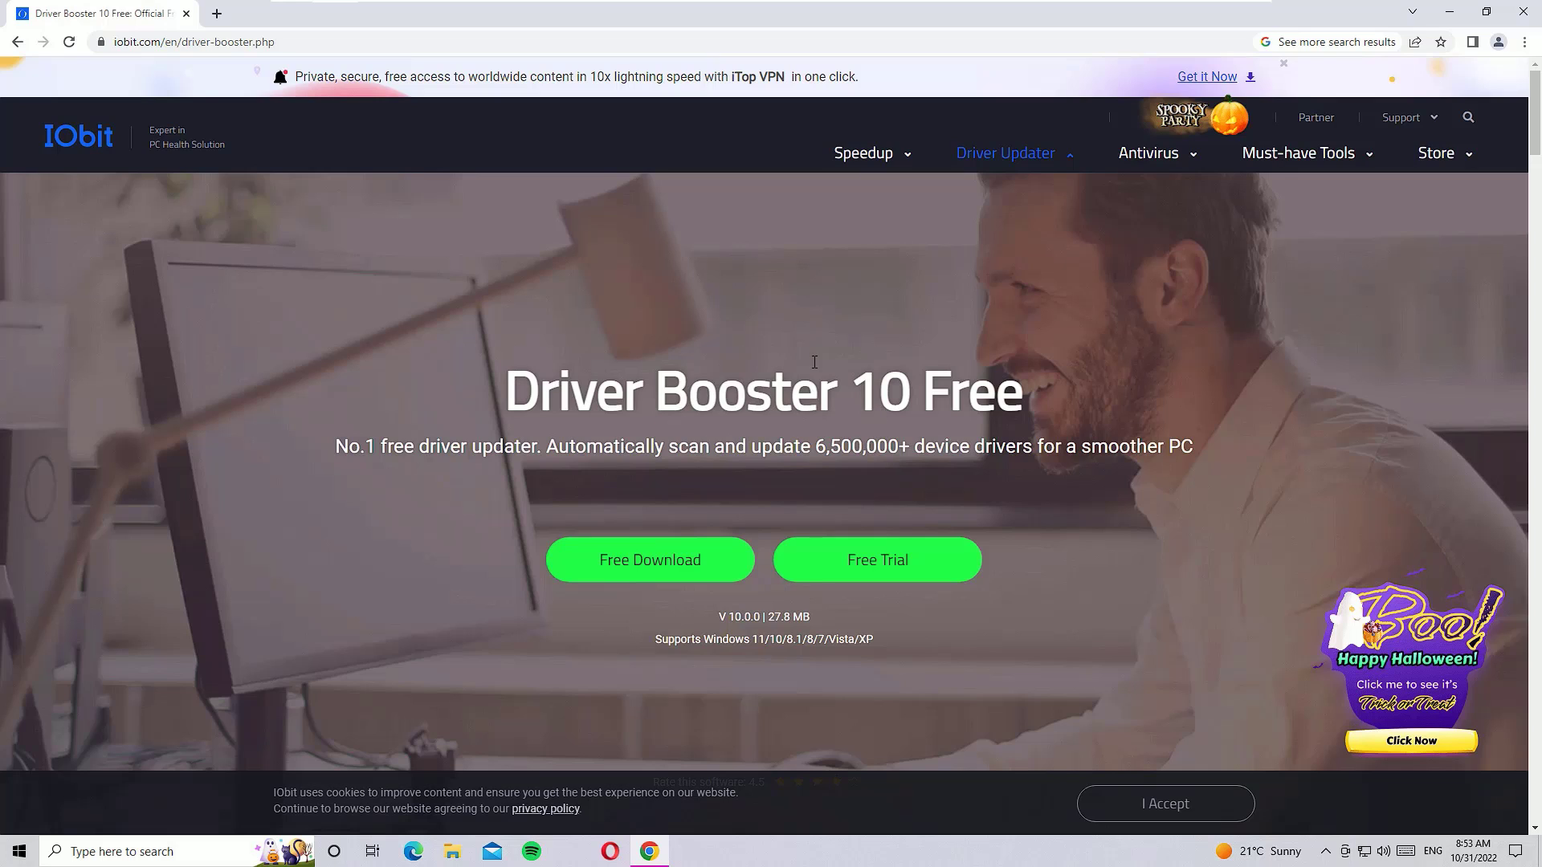
pyautogui.doubleClick(879, 391)
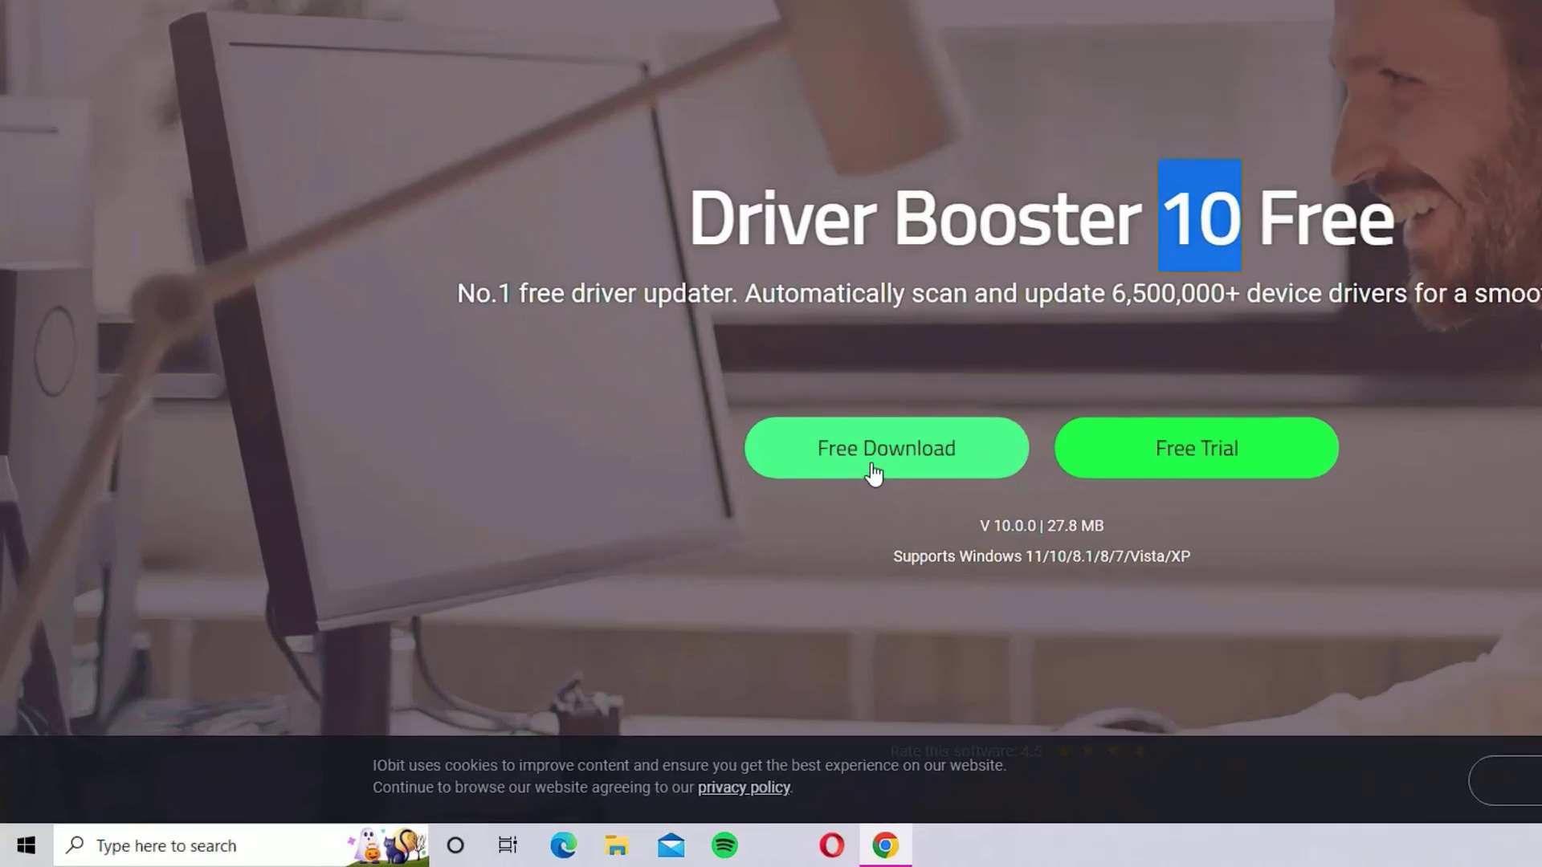
pyautogui.click(874, 474)
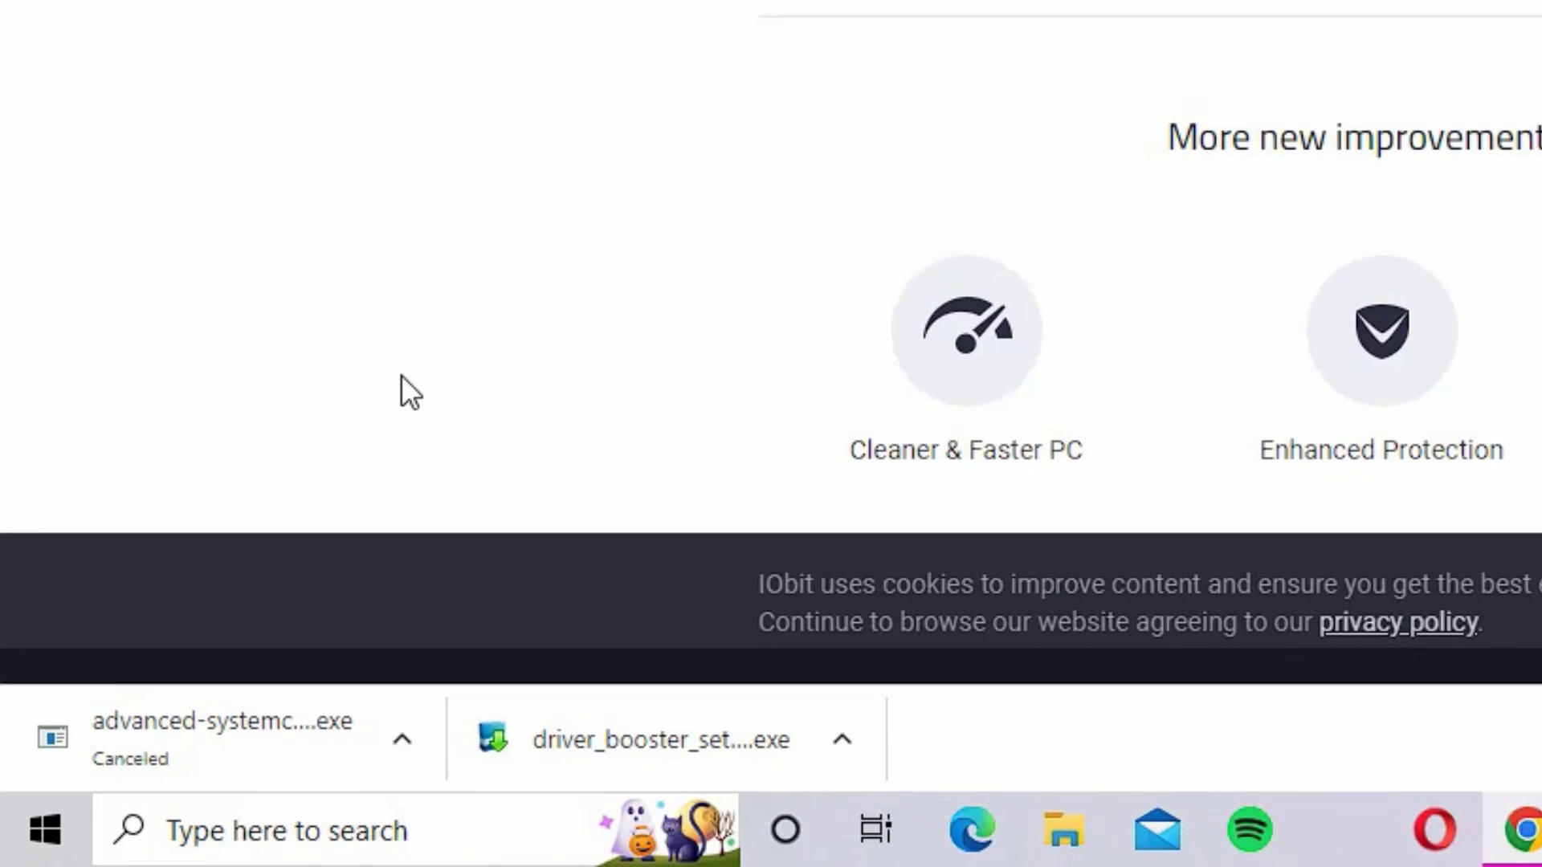
pyautogui.click(634, 740)
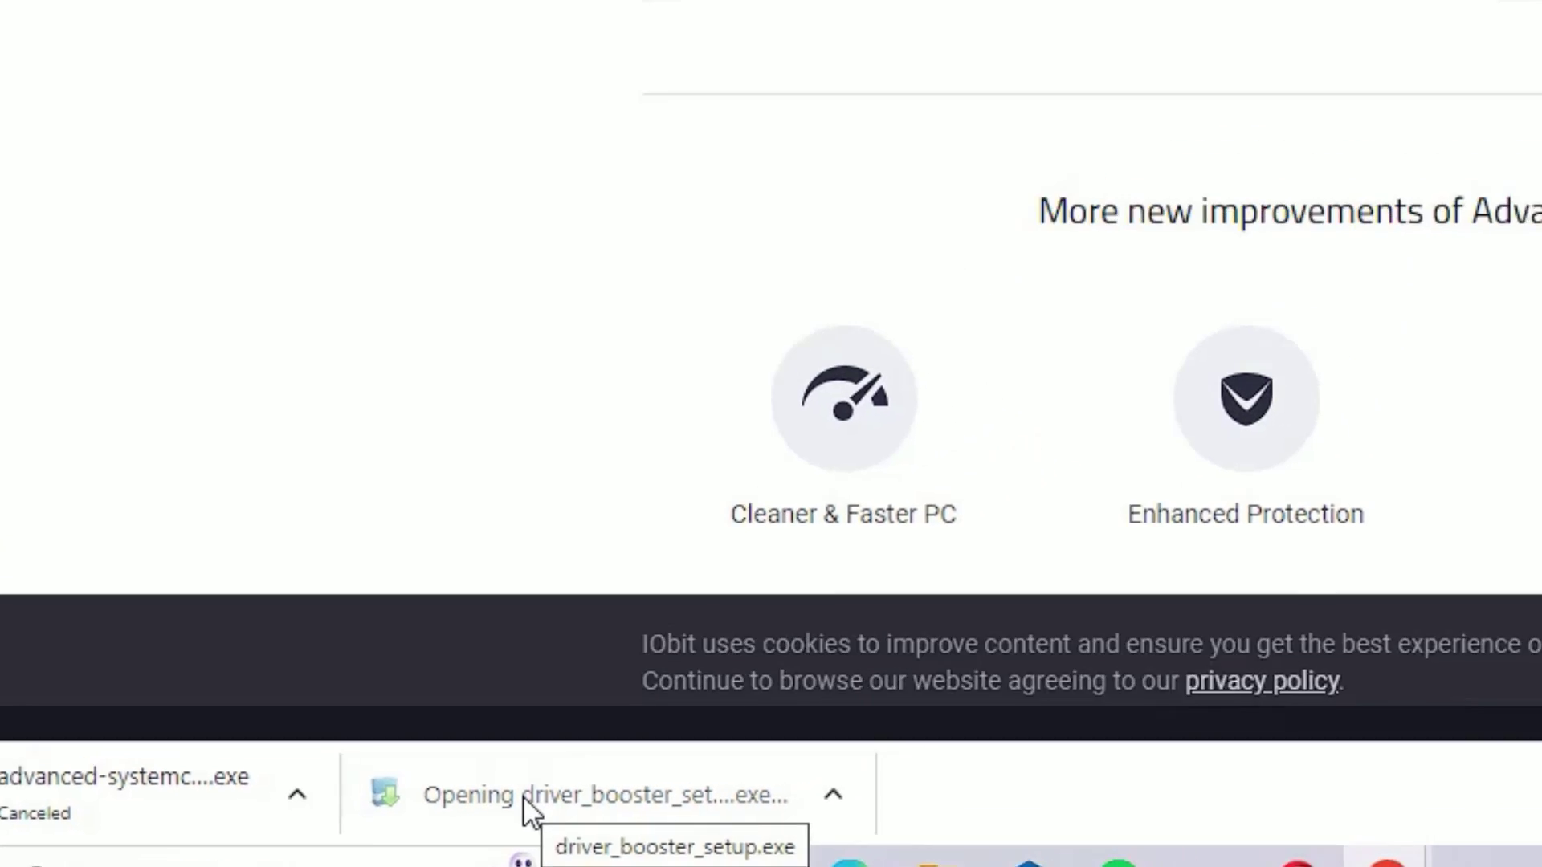
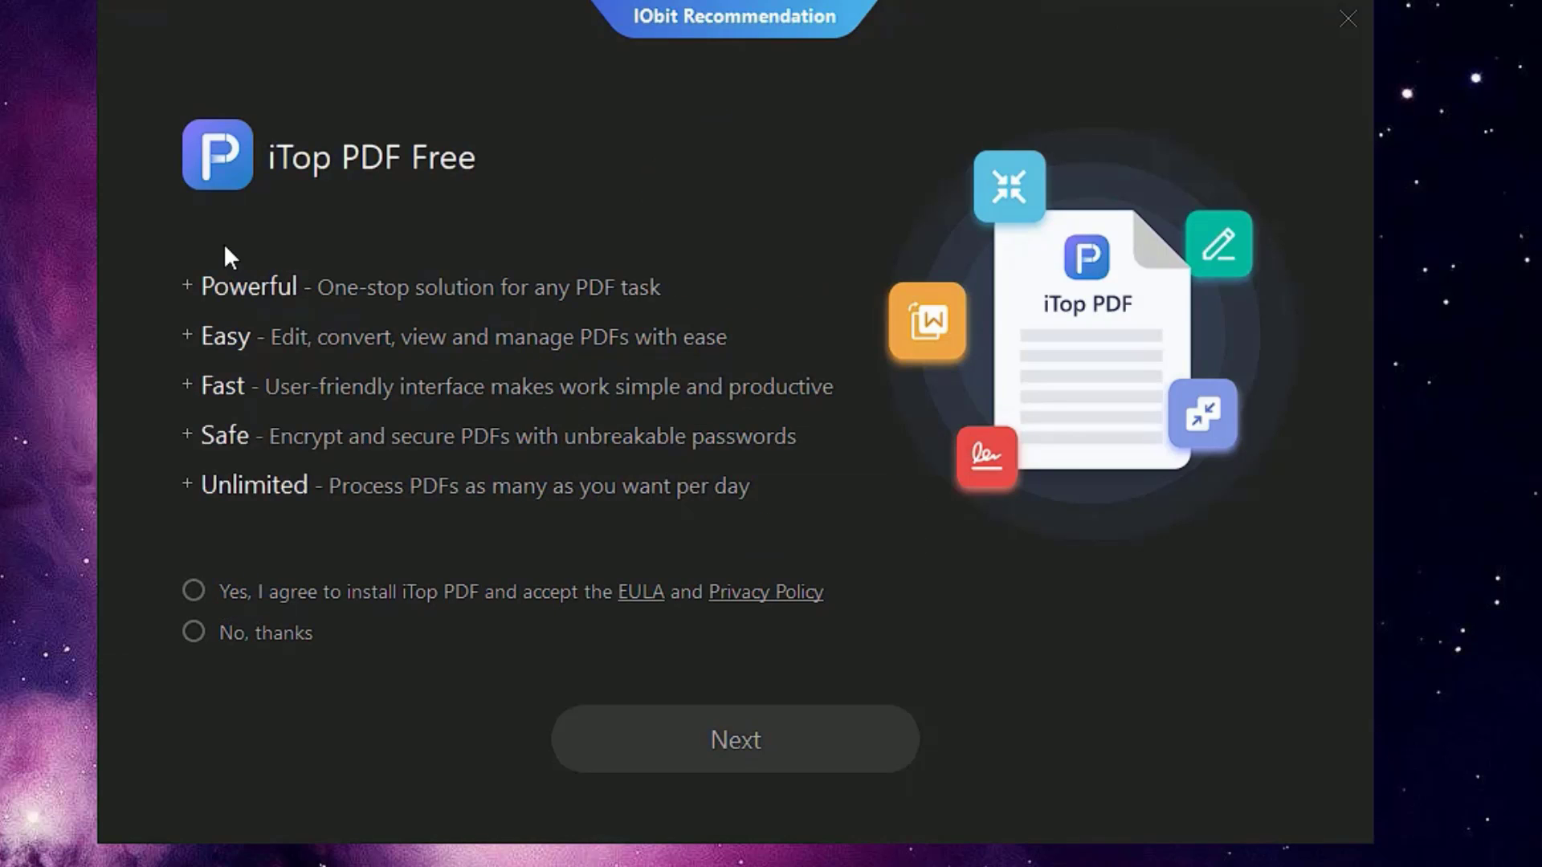
# - Decline the iTop PDF and Advanced SystemCare offers in the Driver Booster setup and close the installer once installation completes
pyautogui.click(203, 655)
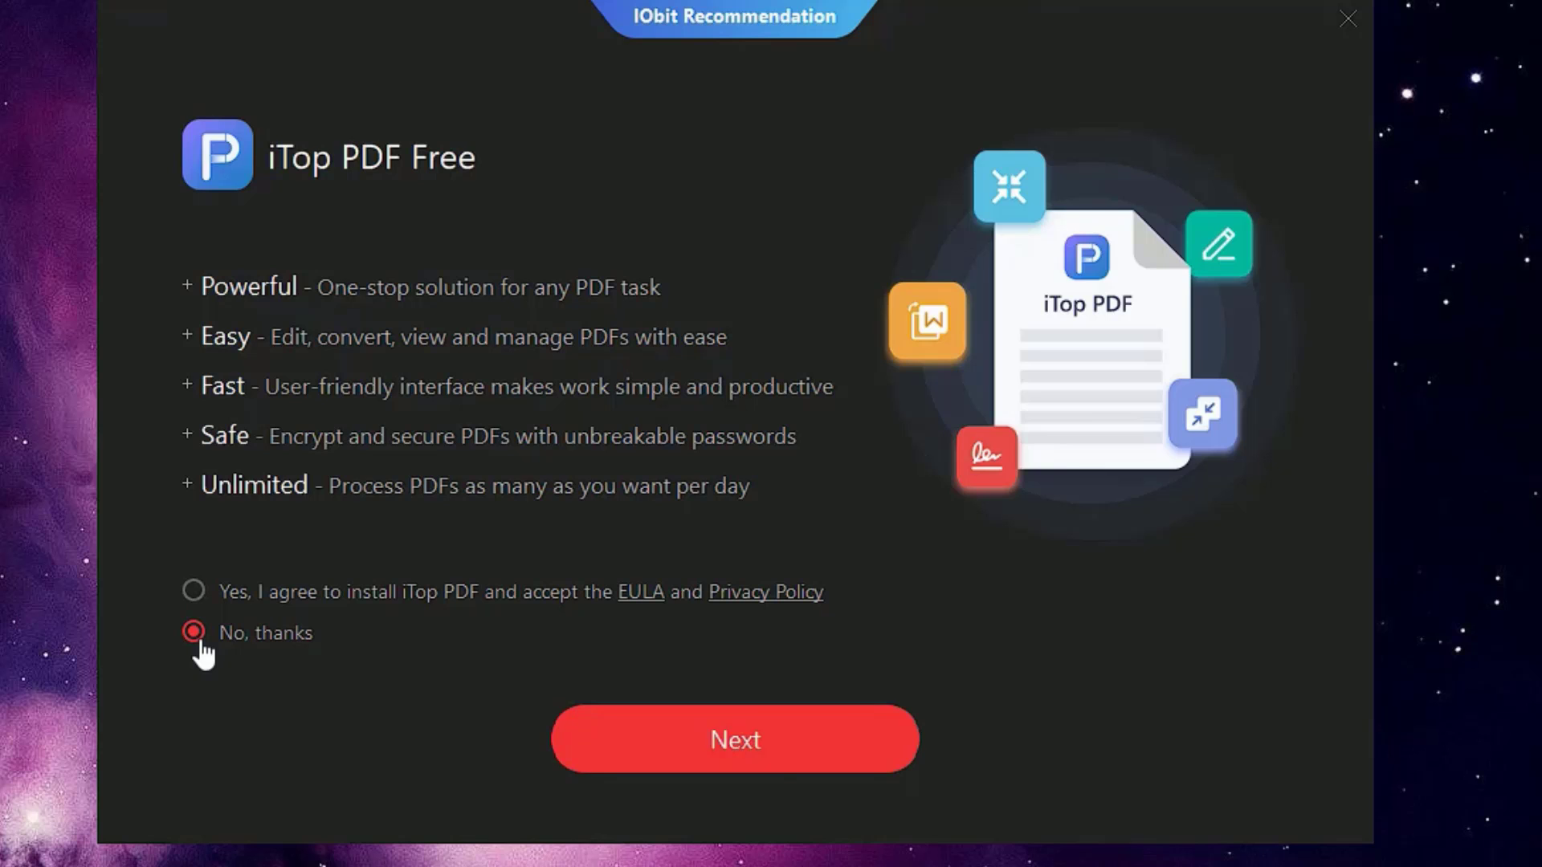
pyautogui.click(763, 759)
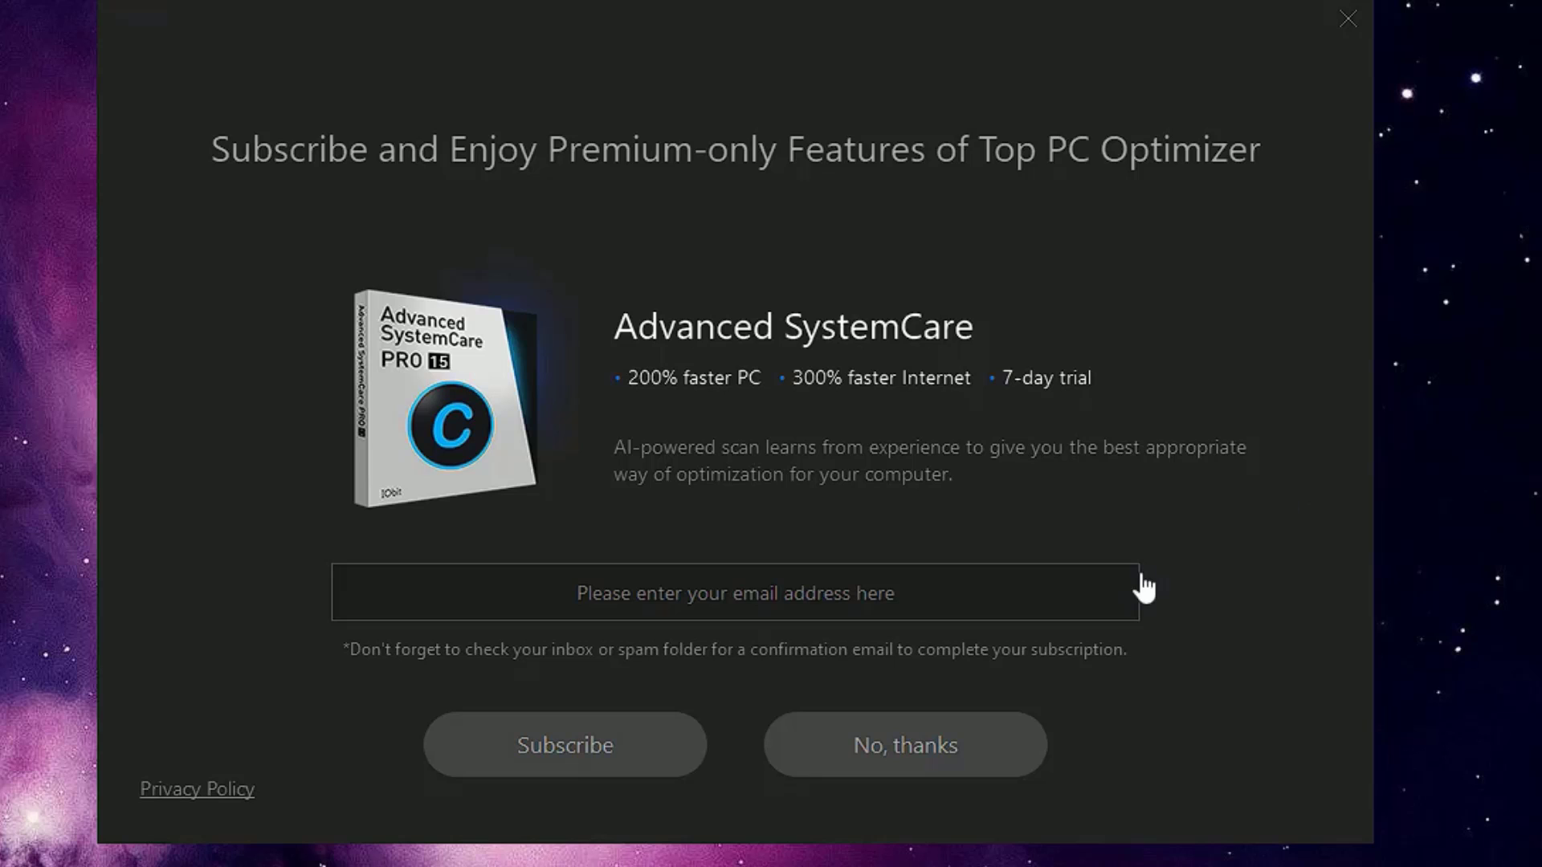
pyautogui.click(956, 743)
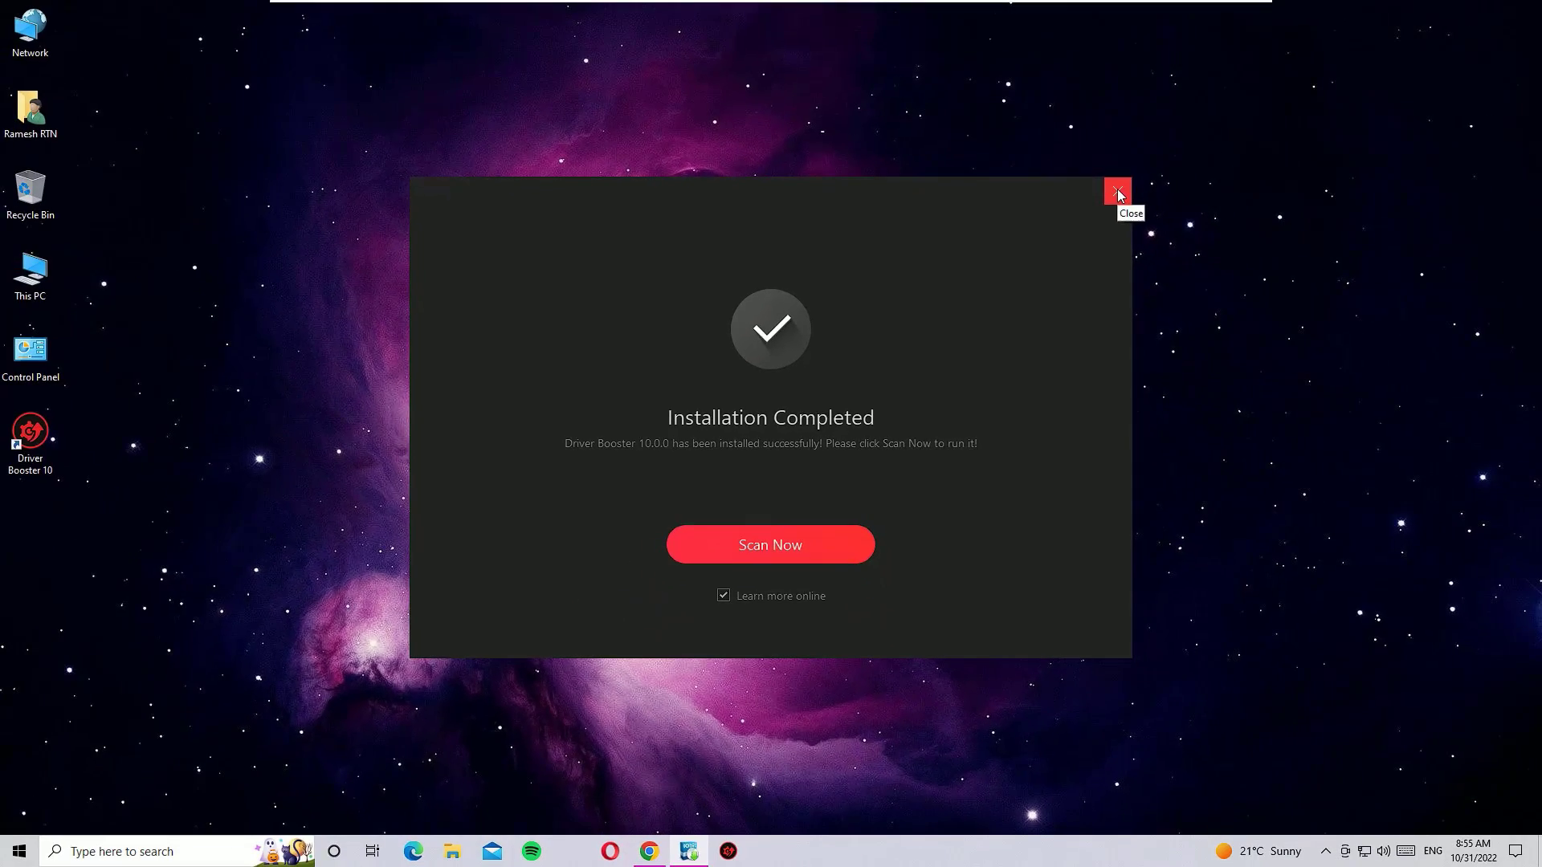
pyautogui.click(1296, 57)
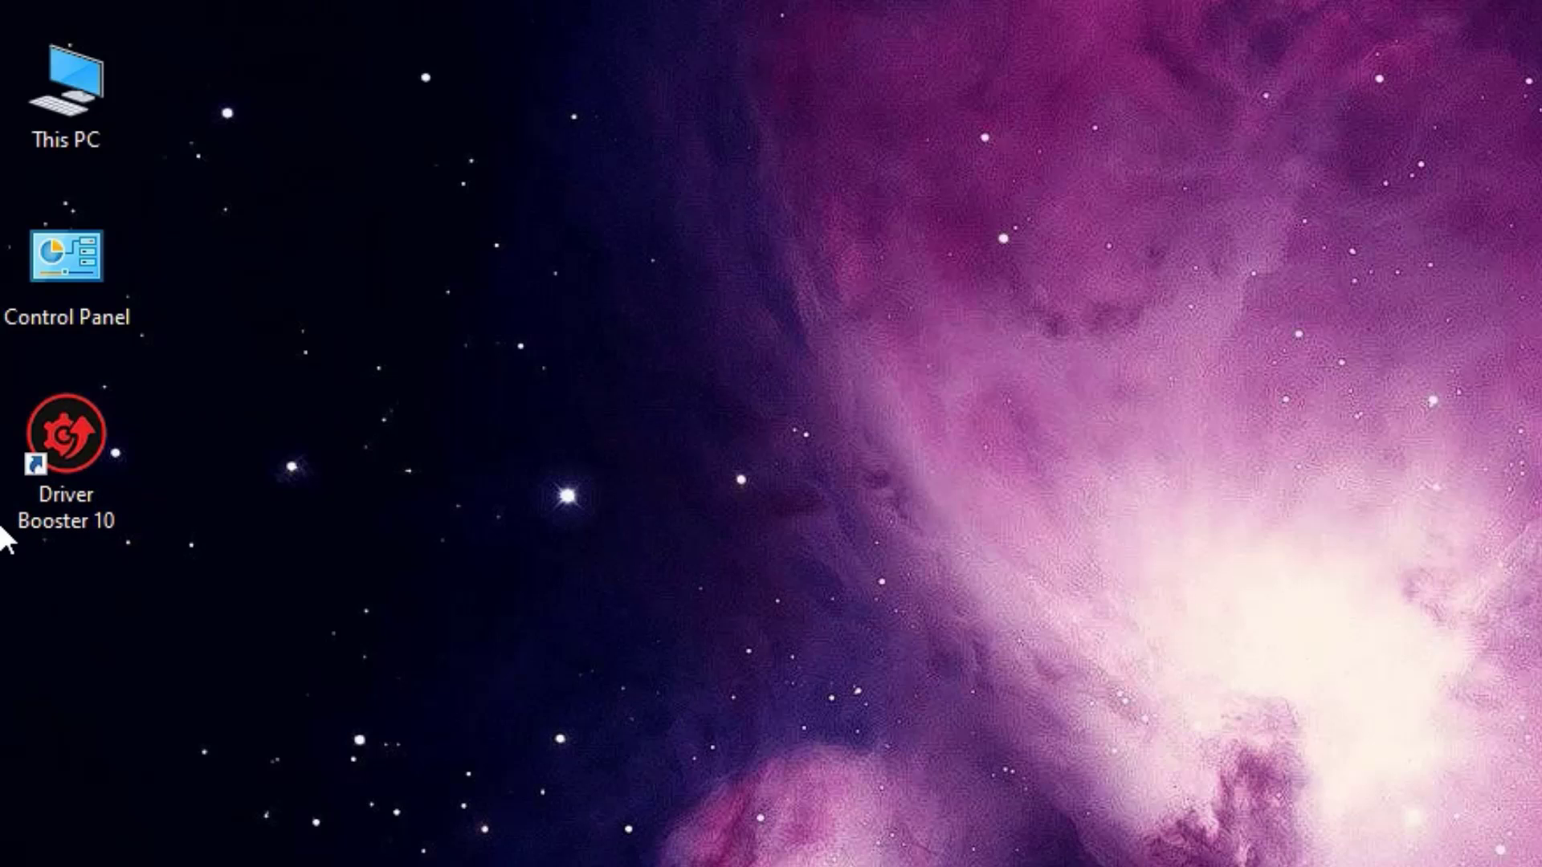
# - Switch to Driver Booster 10, scan the device drivers and update all outdated ones, accepting the installation notices
pyautogui.doubleClick(74, 417)
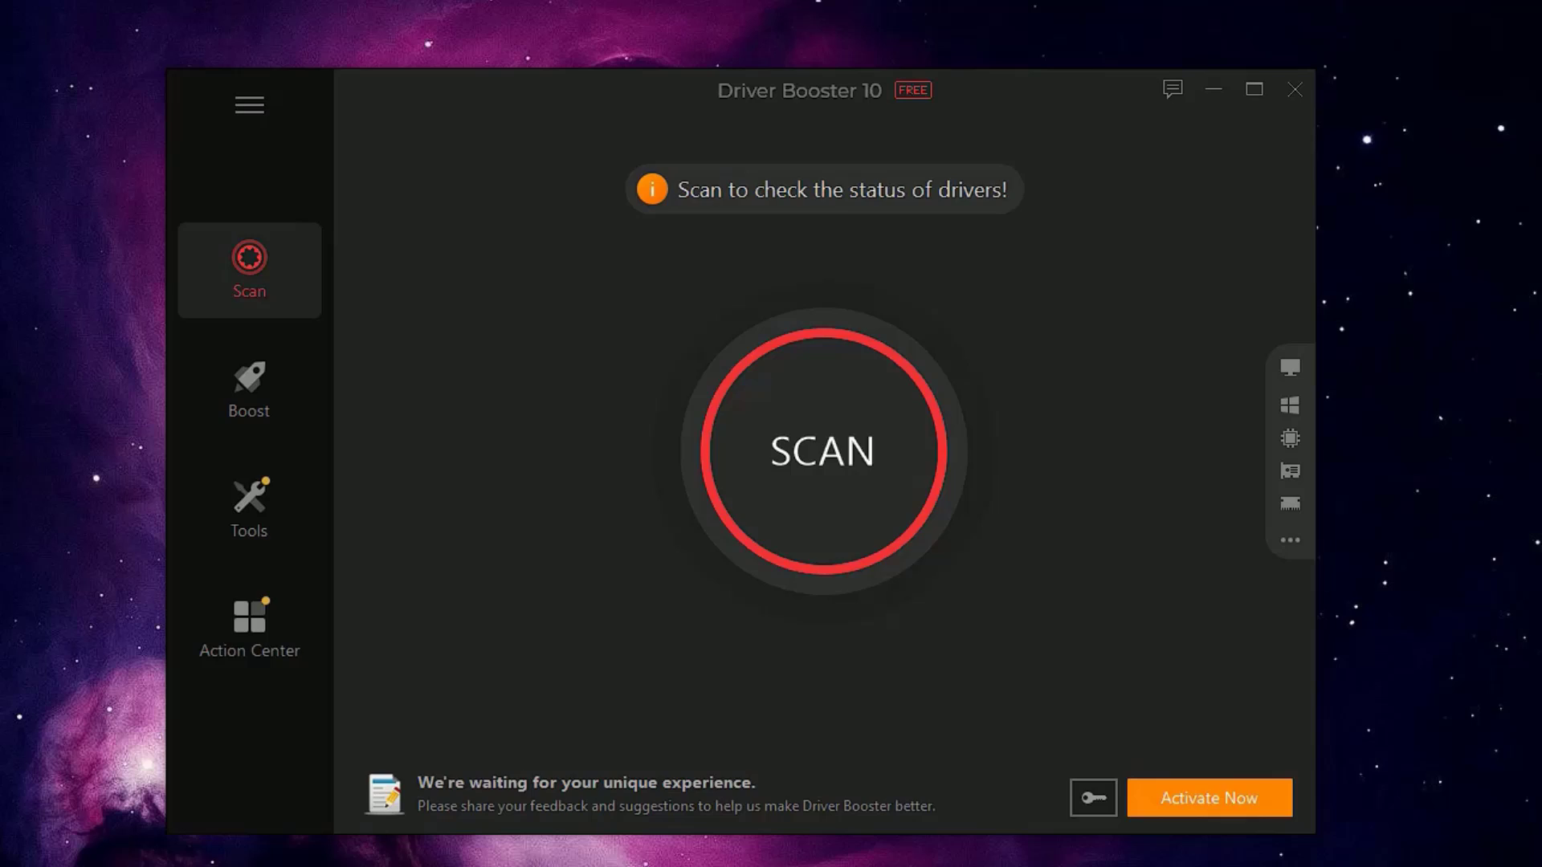
pyautogui.click(806, 433)
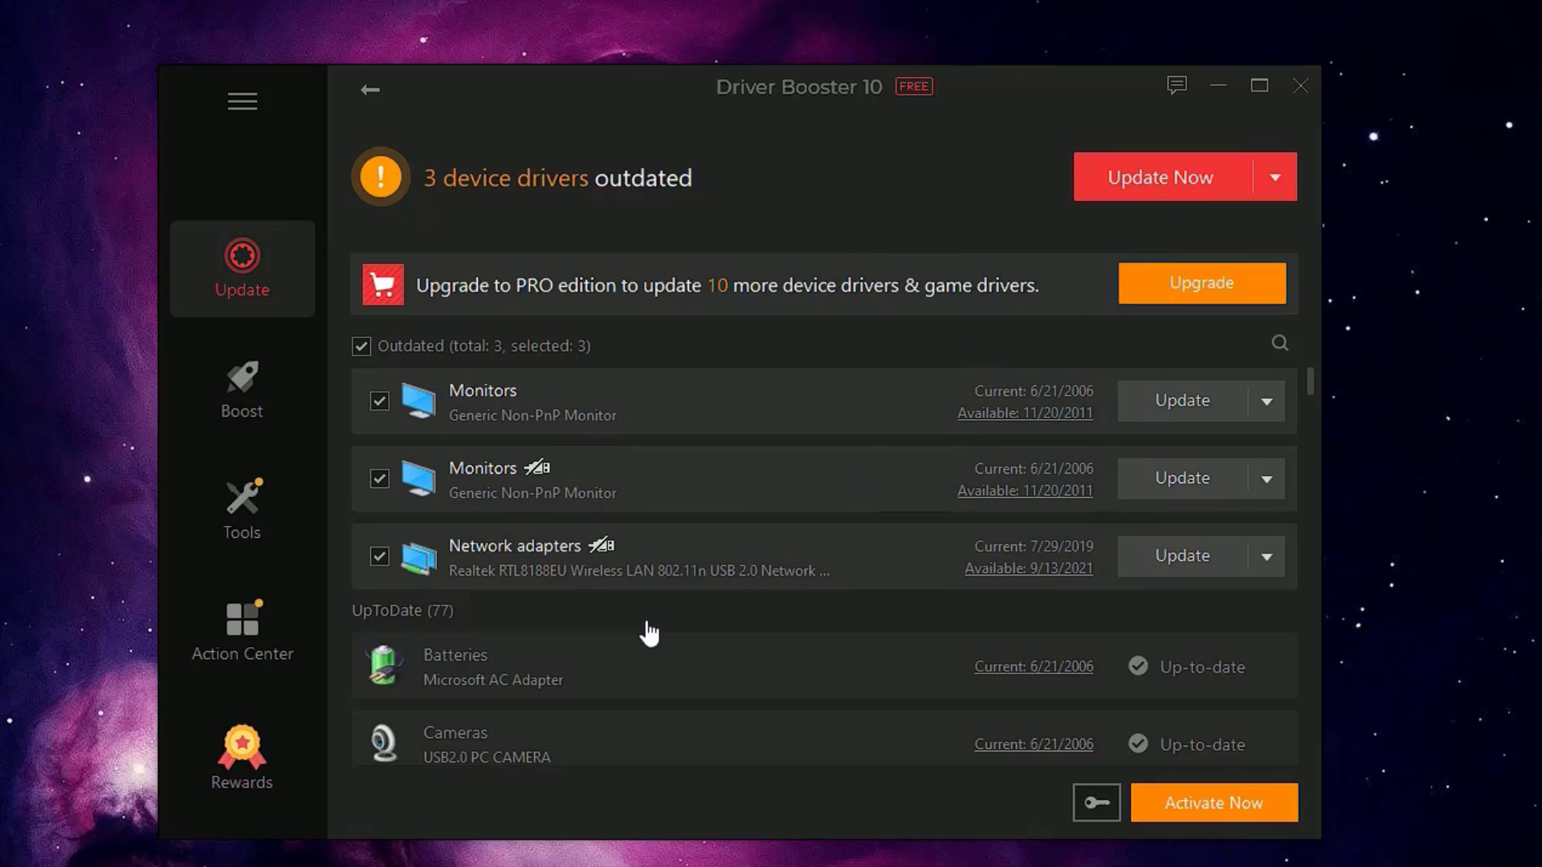
pyautogui.scroll(-8, 835, 482)
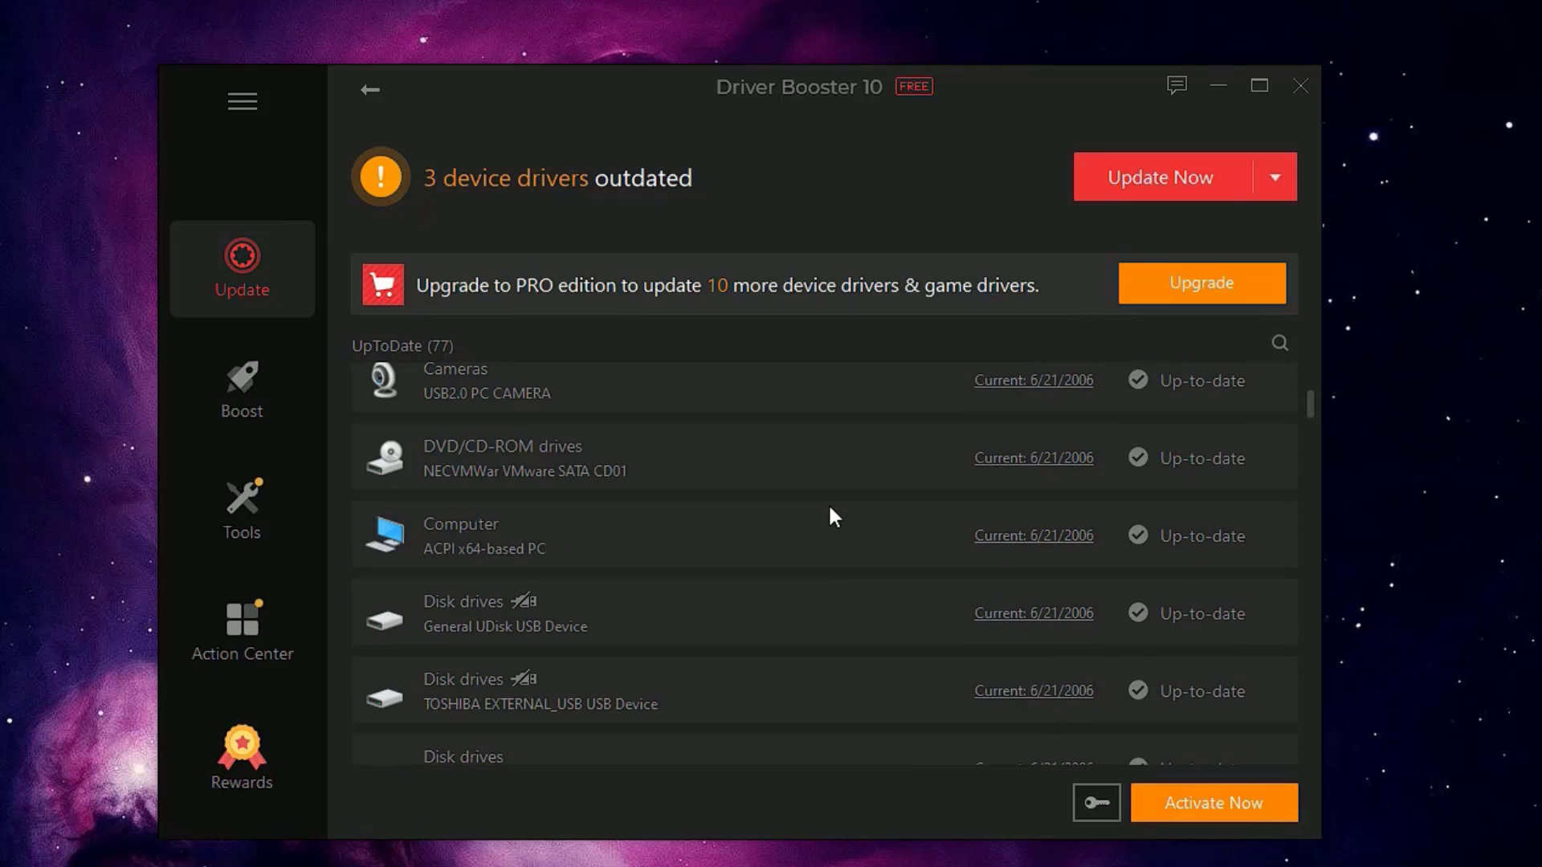
pyautogui.scroll(8, 829, 523)
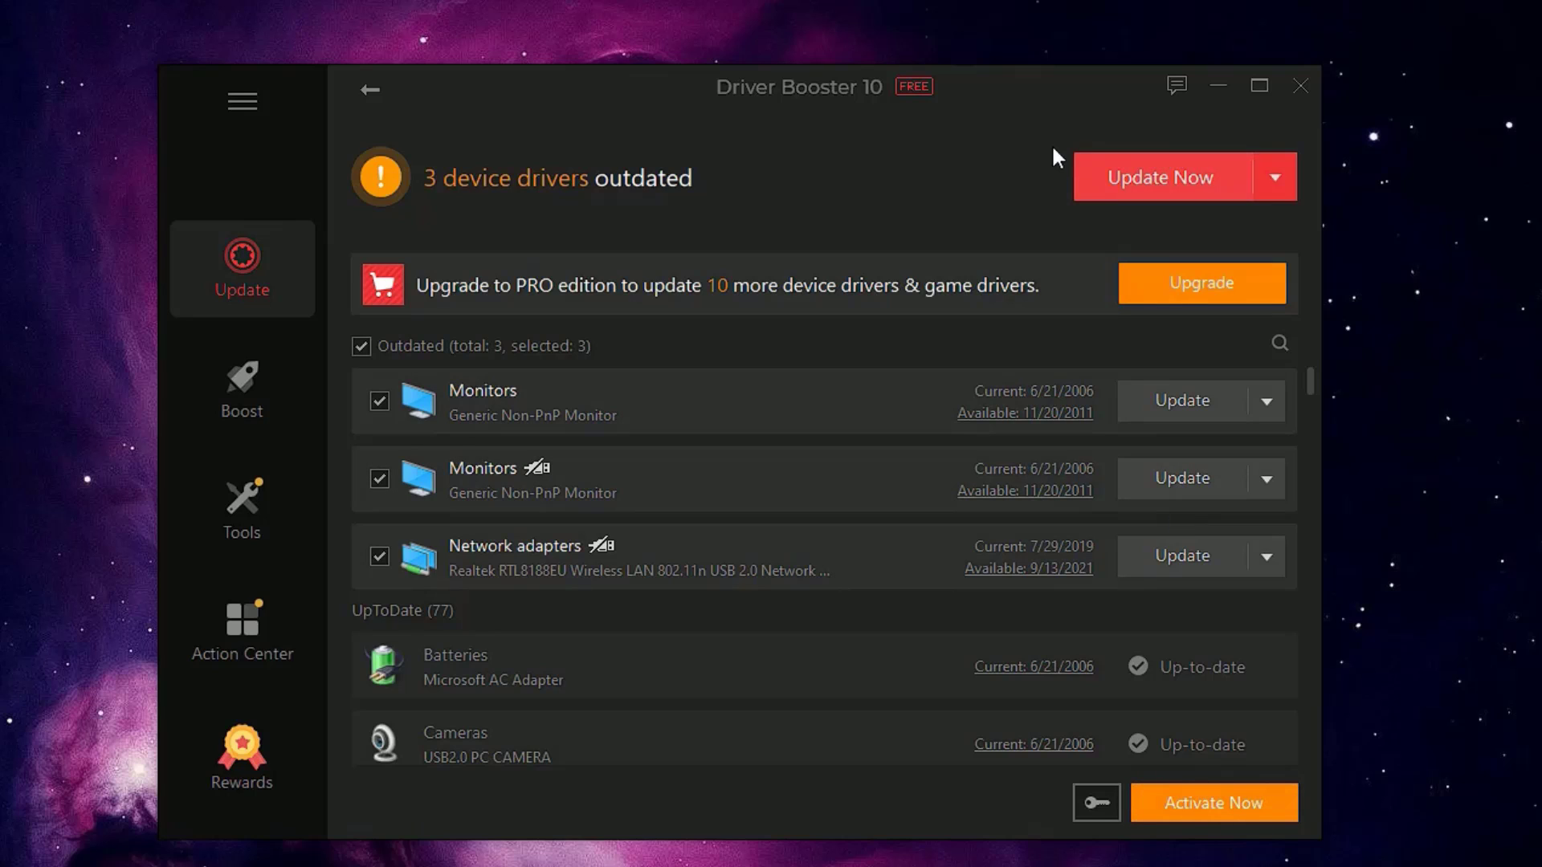
pyautogui.click(1196, 178)
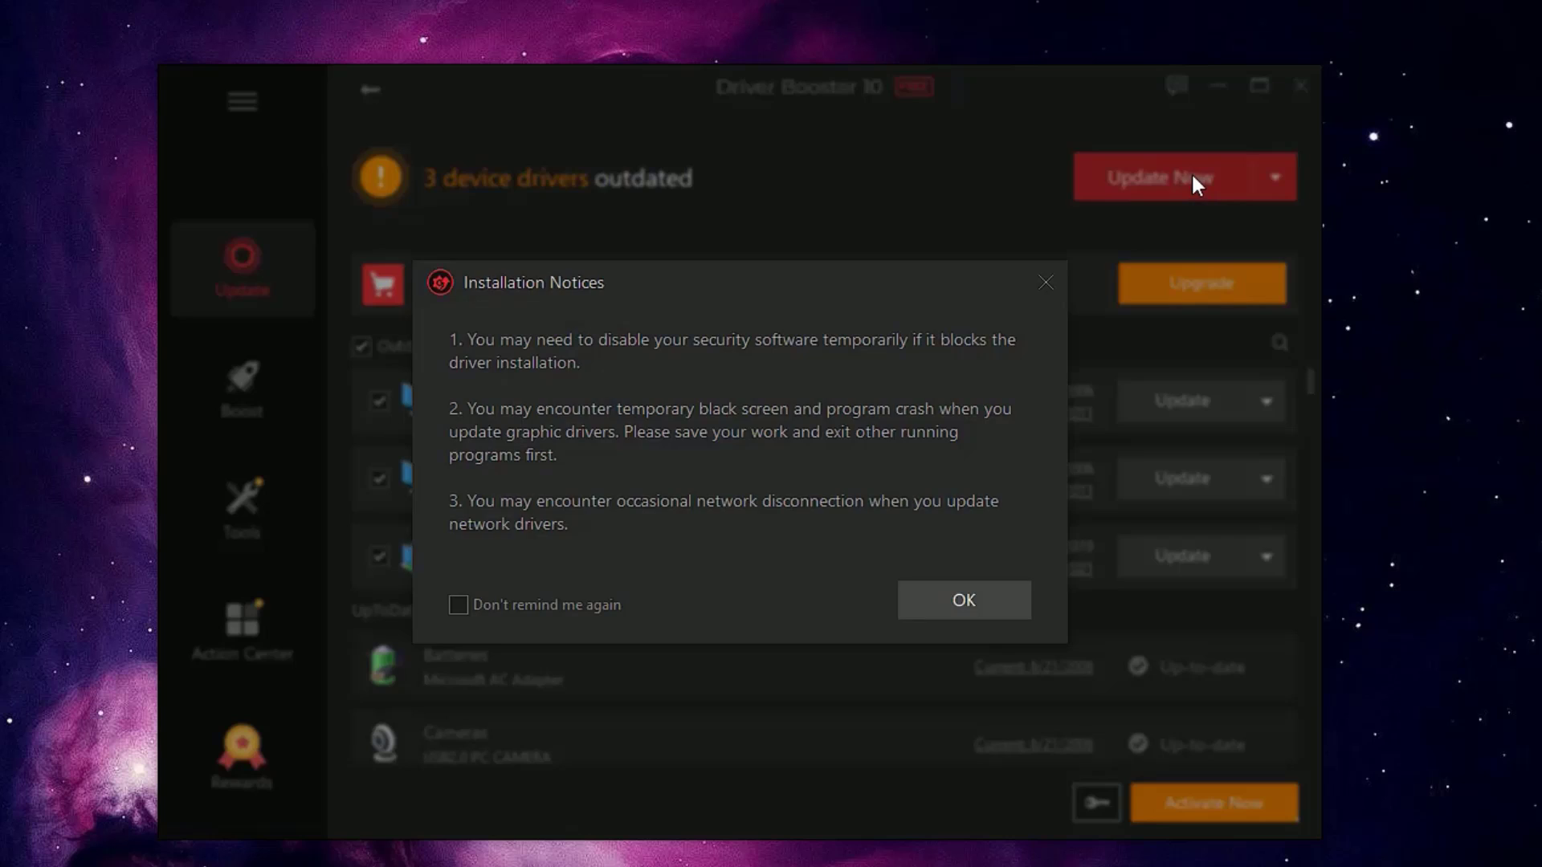
pyautogui.click(979, 597)
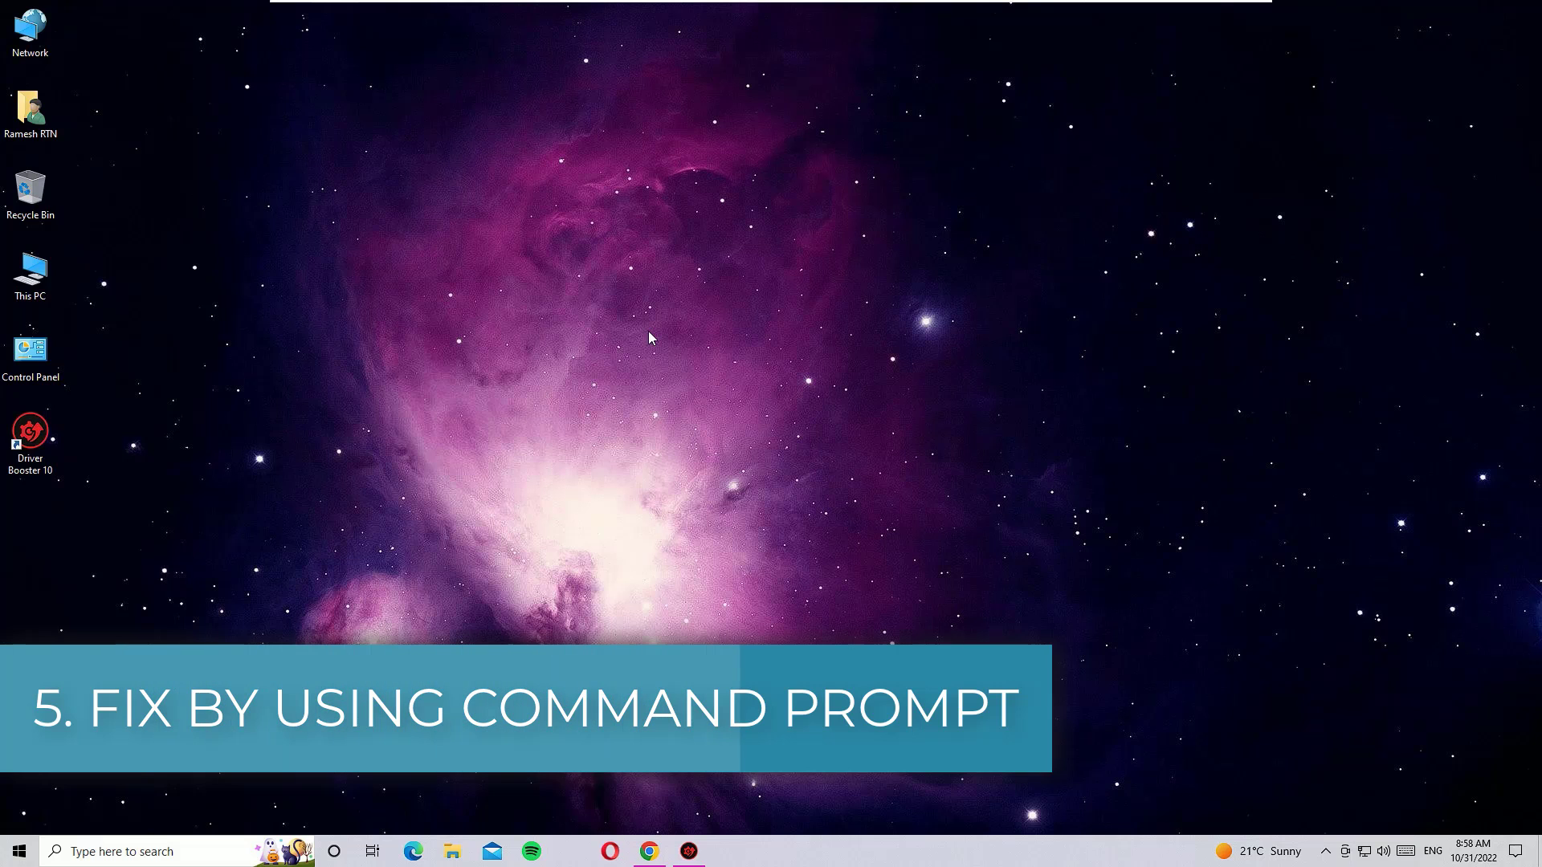
# - Search Windows for "cmd", run Command Prompt as administrator and allow it to make changes to the device
pyautogui.click(148, 853)
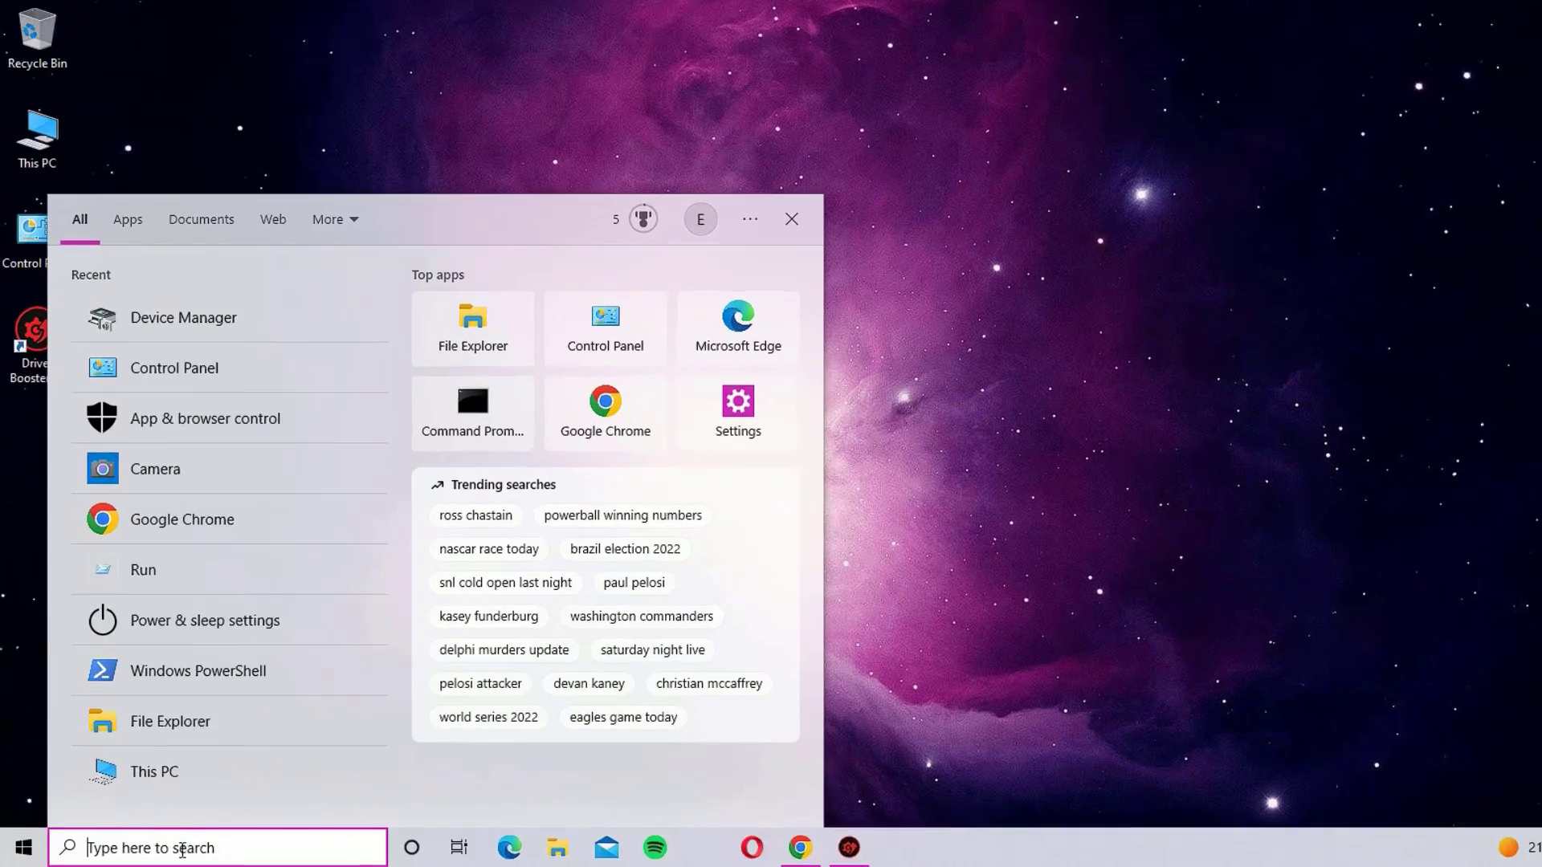
pyautogui.write('cm')
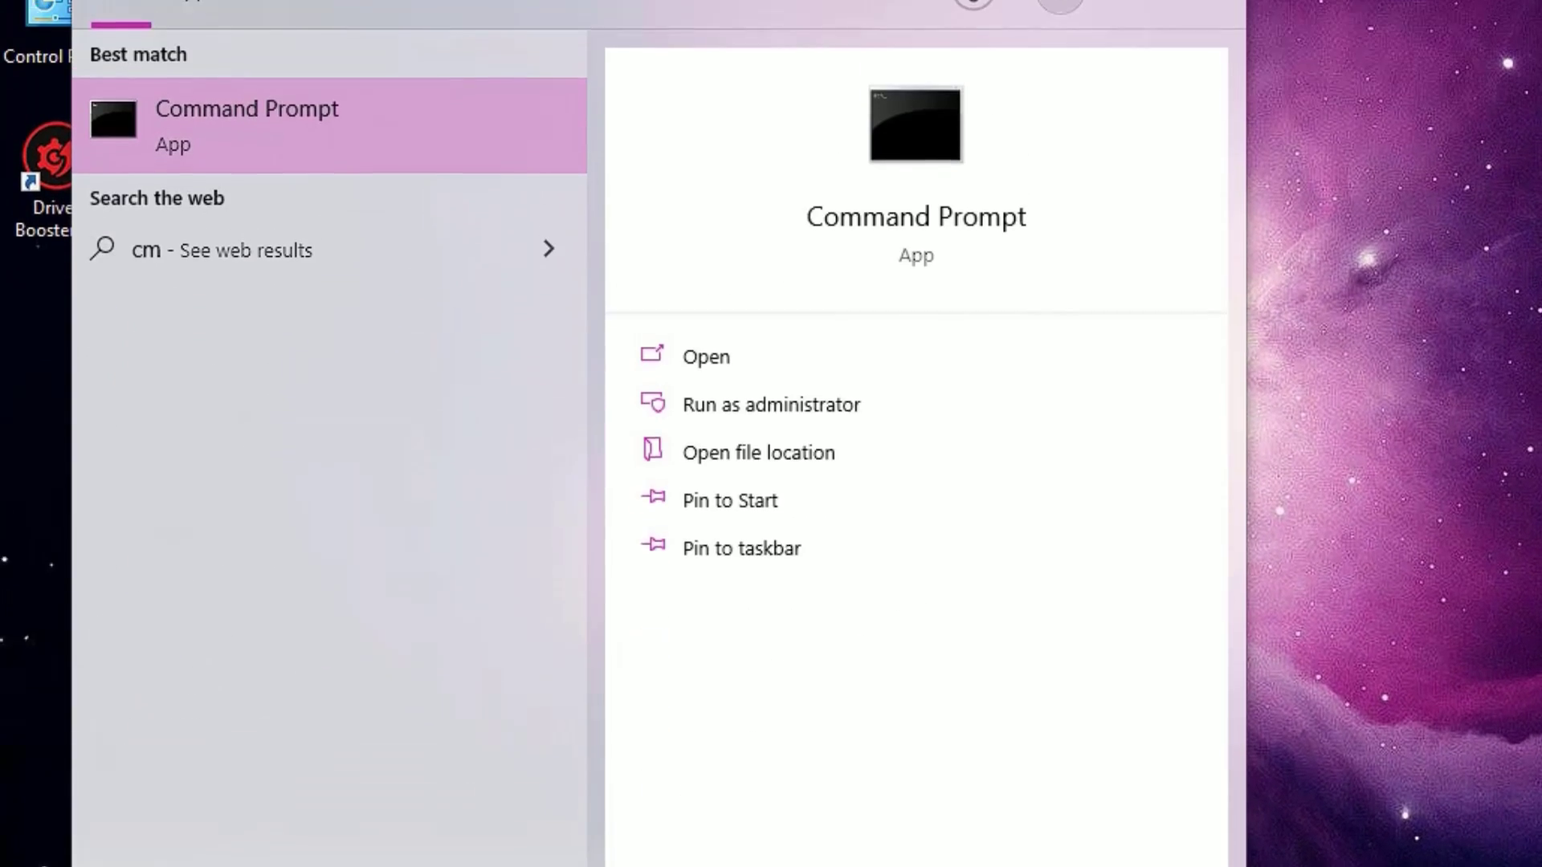
pyautogui.write('d')
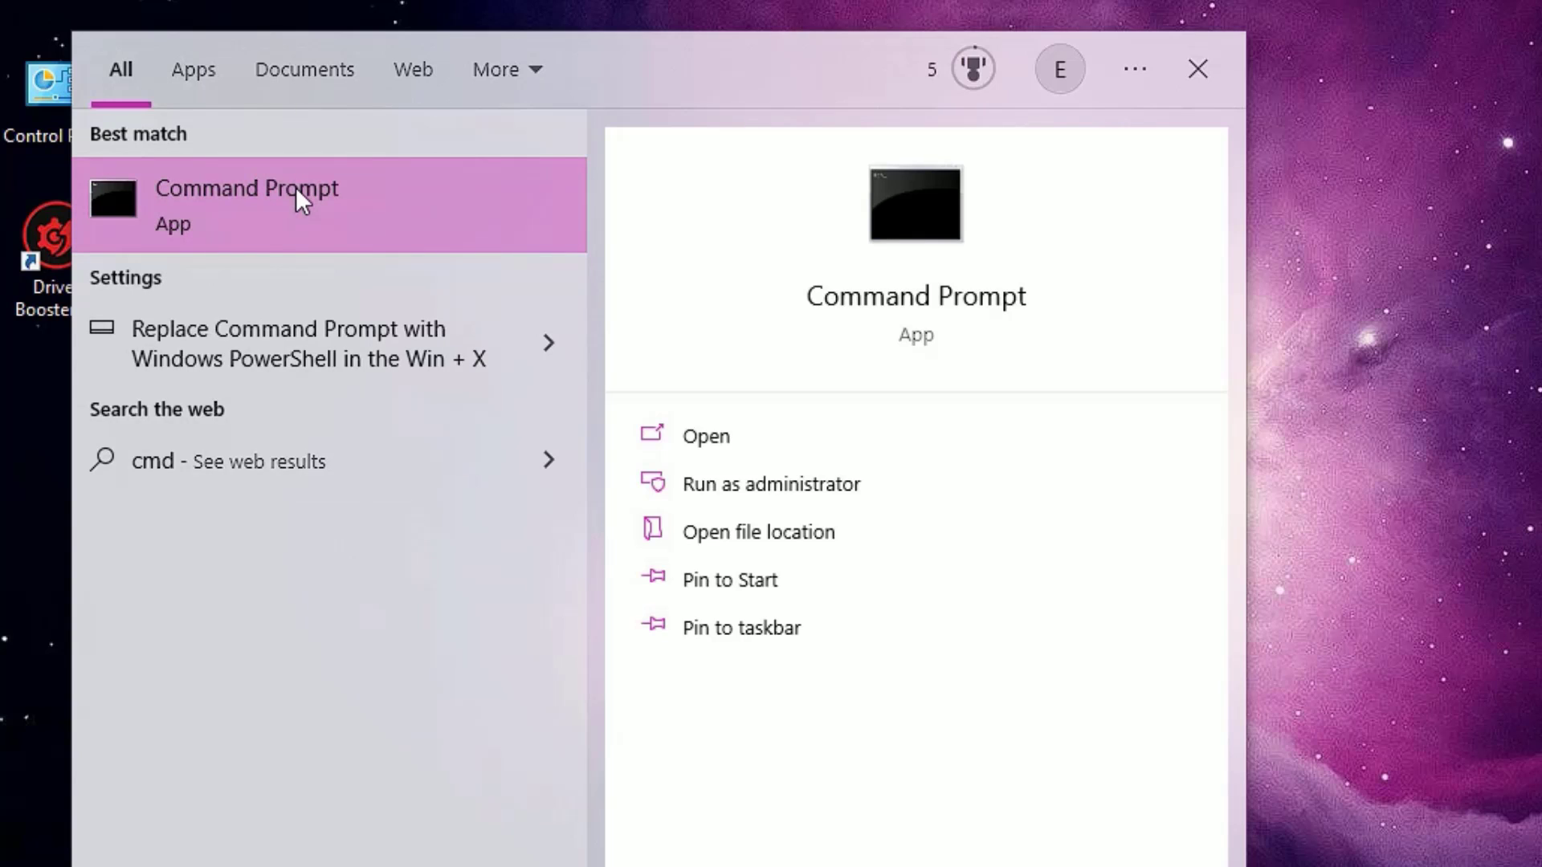
pyautogui.rightClick(298, 191)
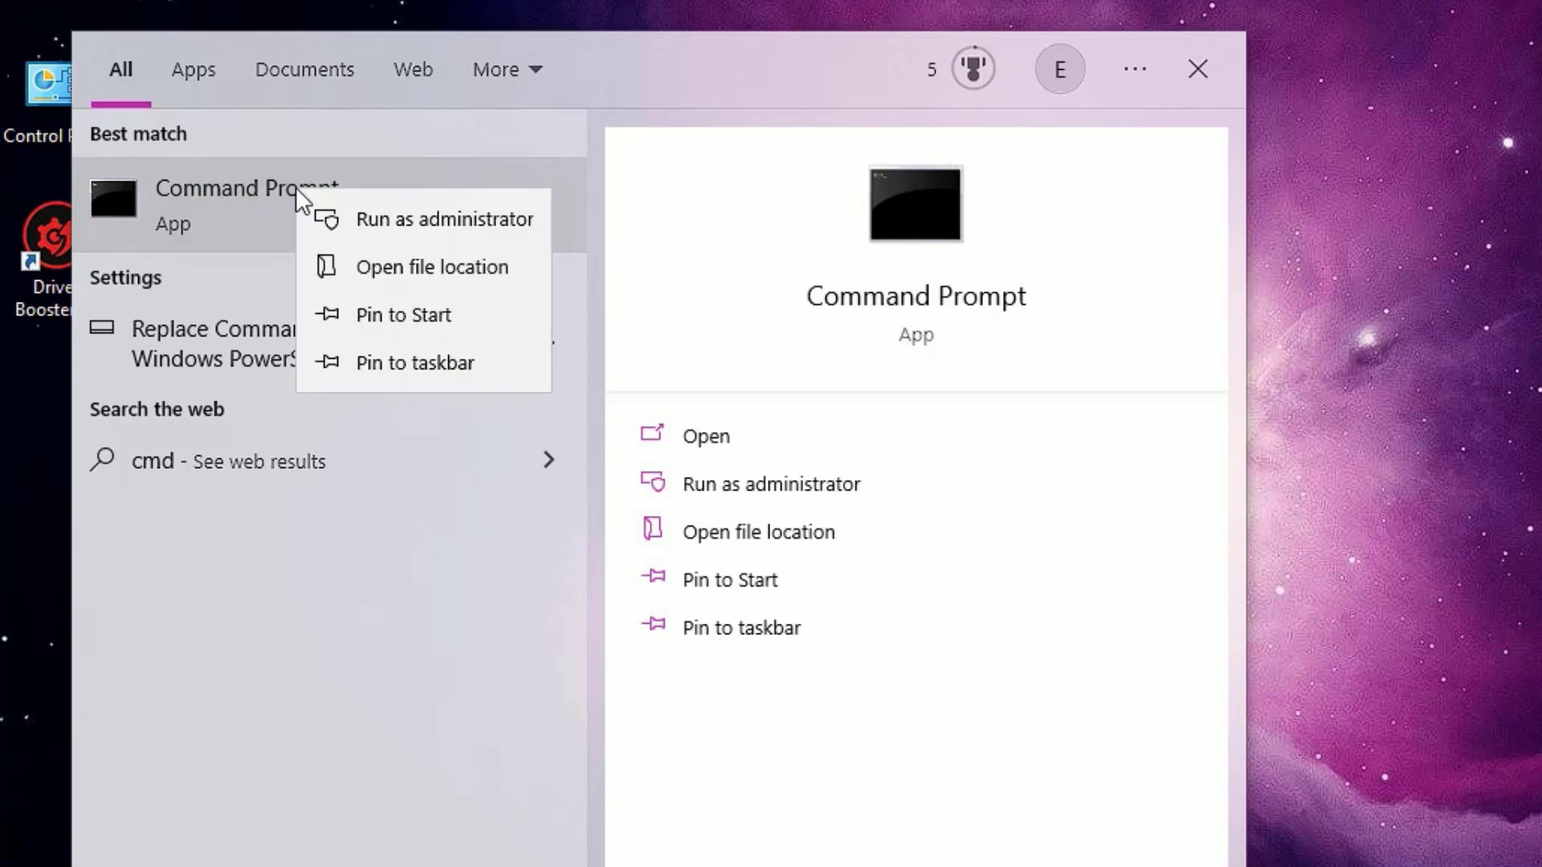
pyautogui.click(383, 219)
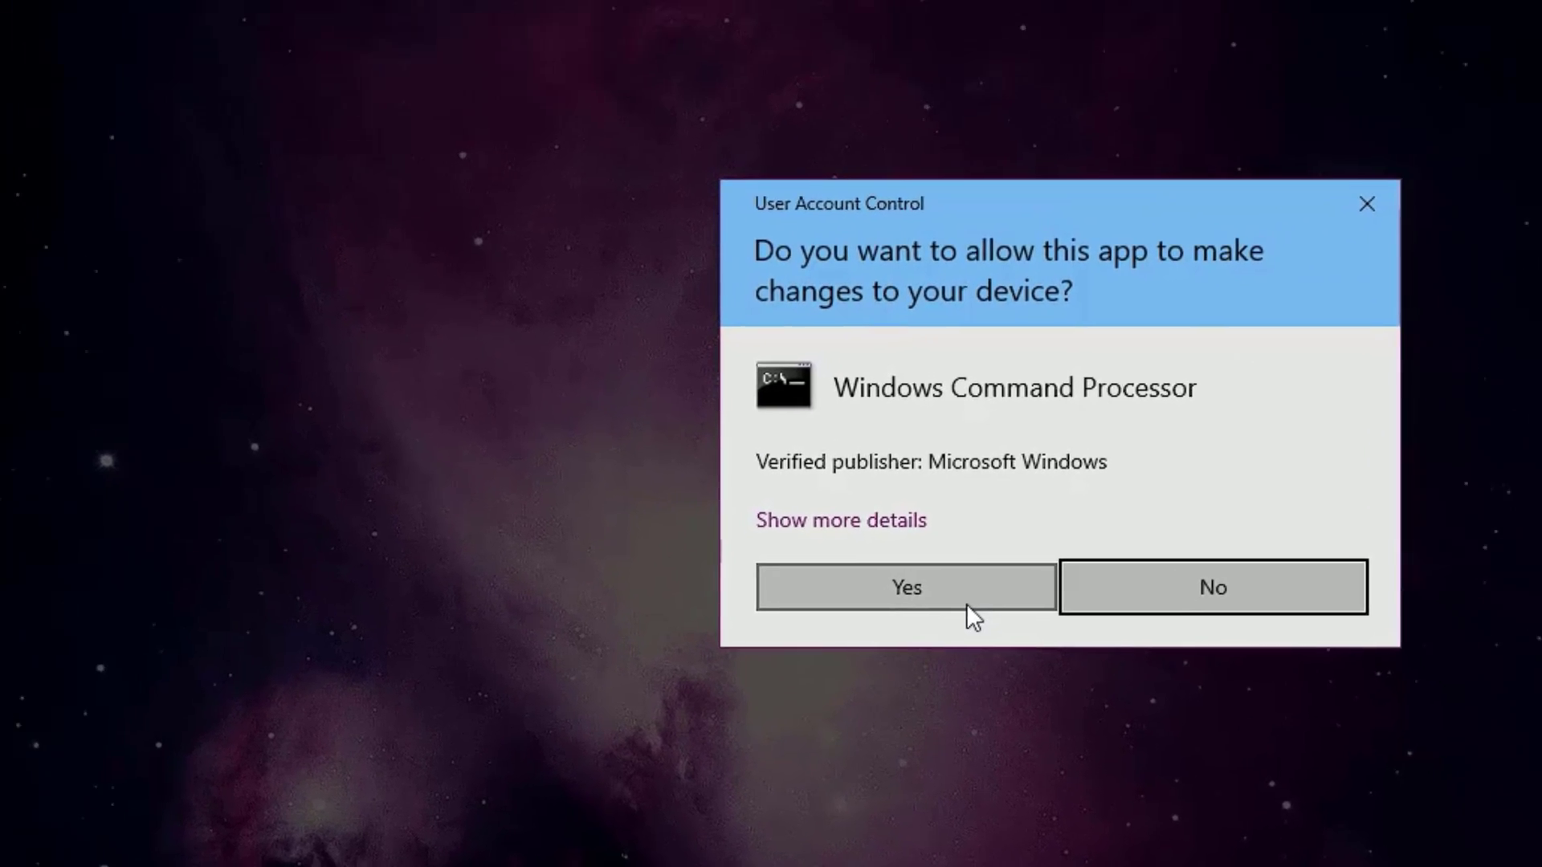
pyautogui.click(912, 526)
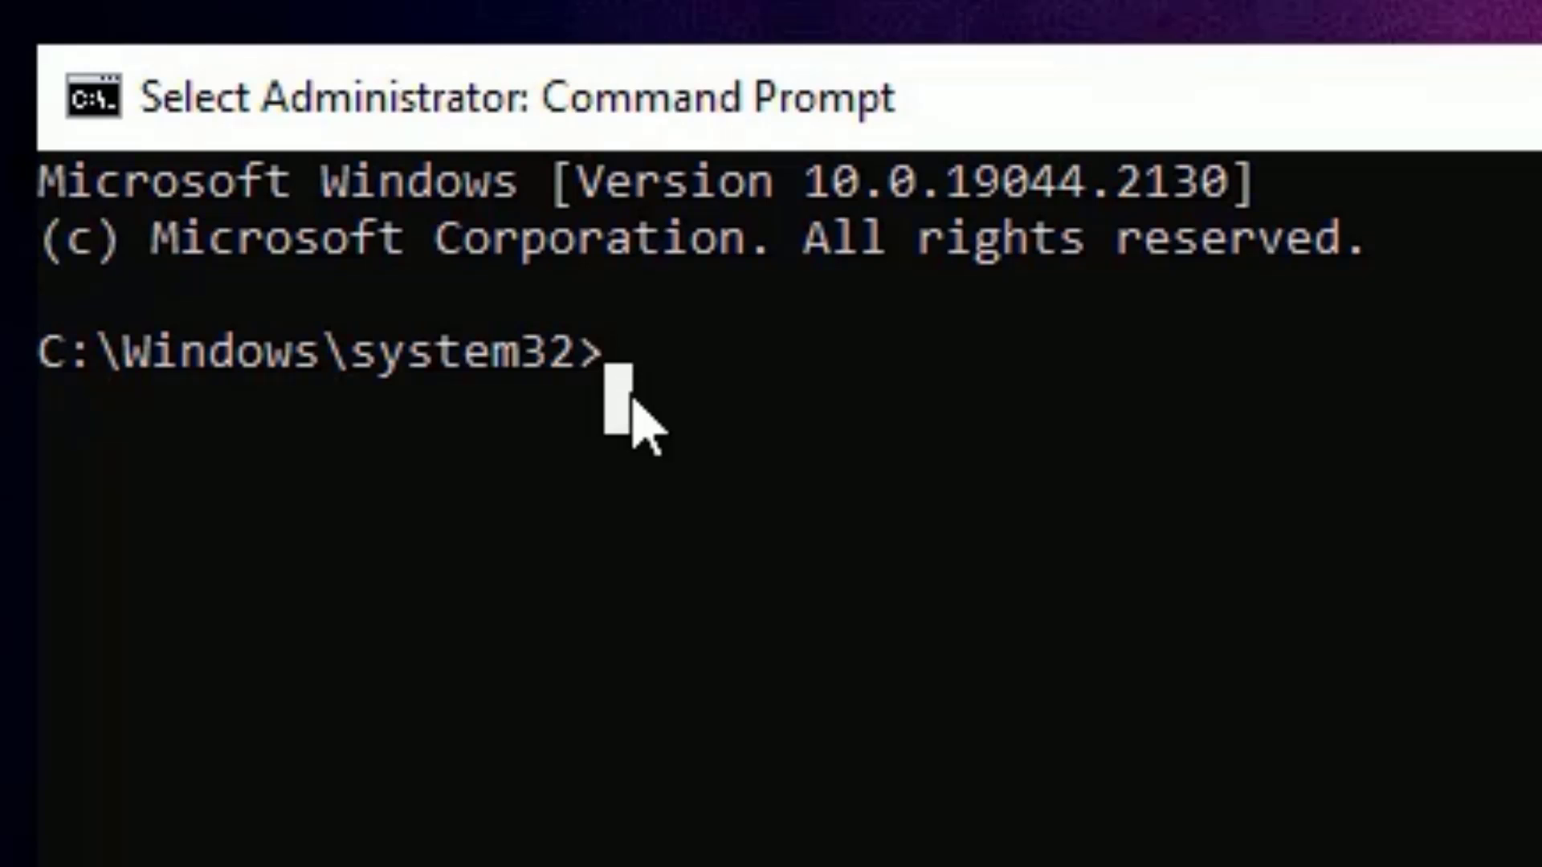
# - Check the Windows image for corruption by running "dism /online /cleanup-image /checkhealth"
pyautogui.write('dism ')
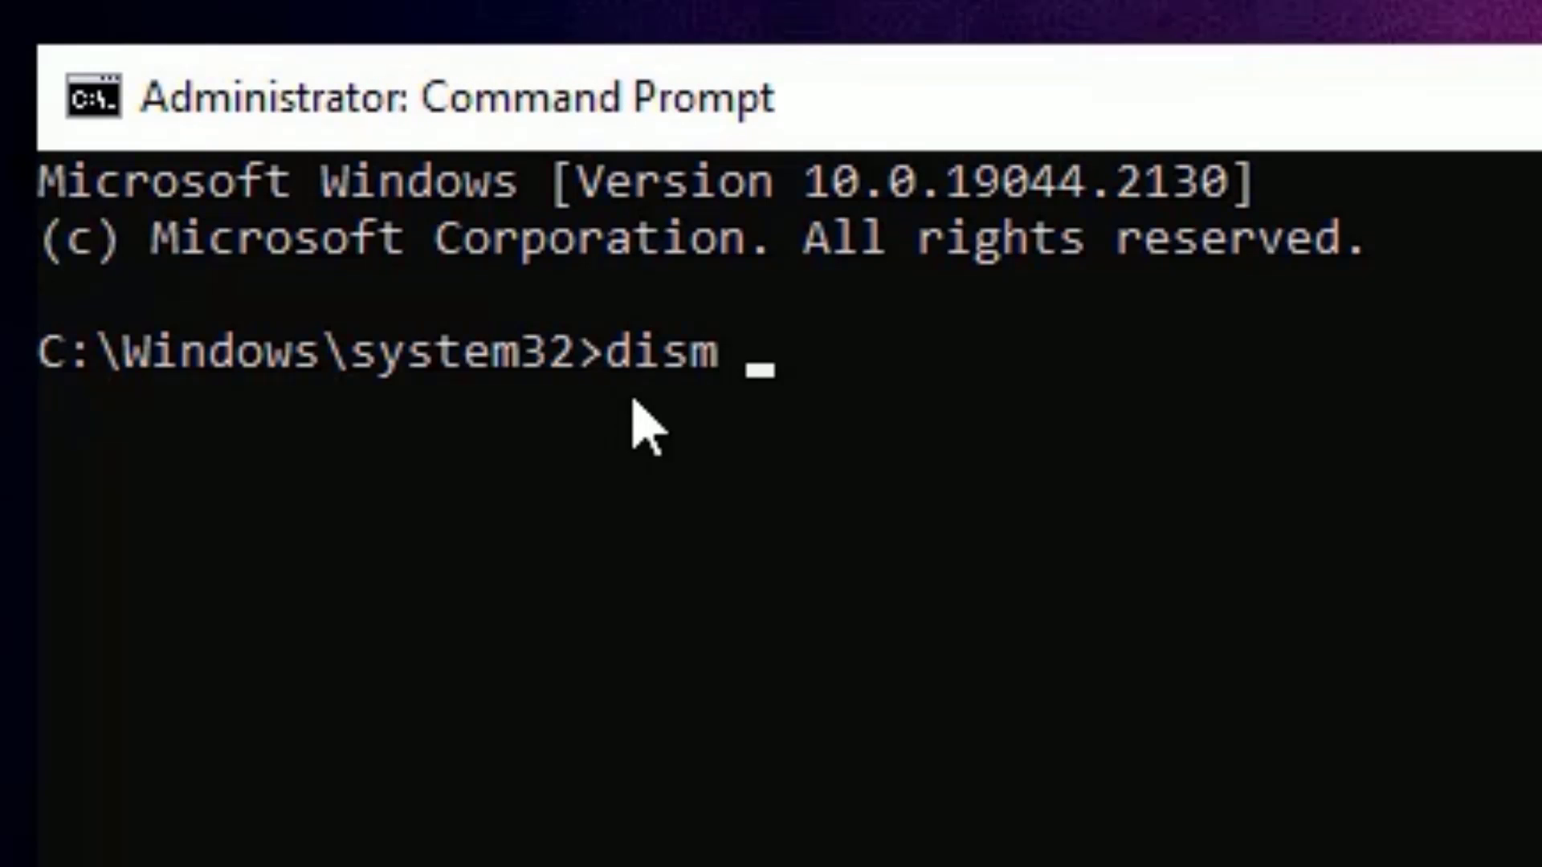
pyautogui.write('/online ')
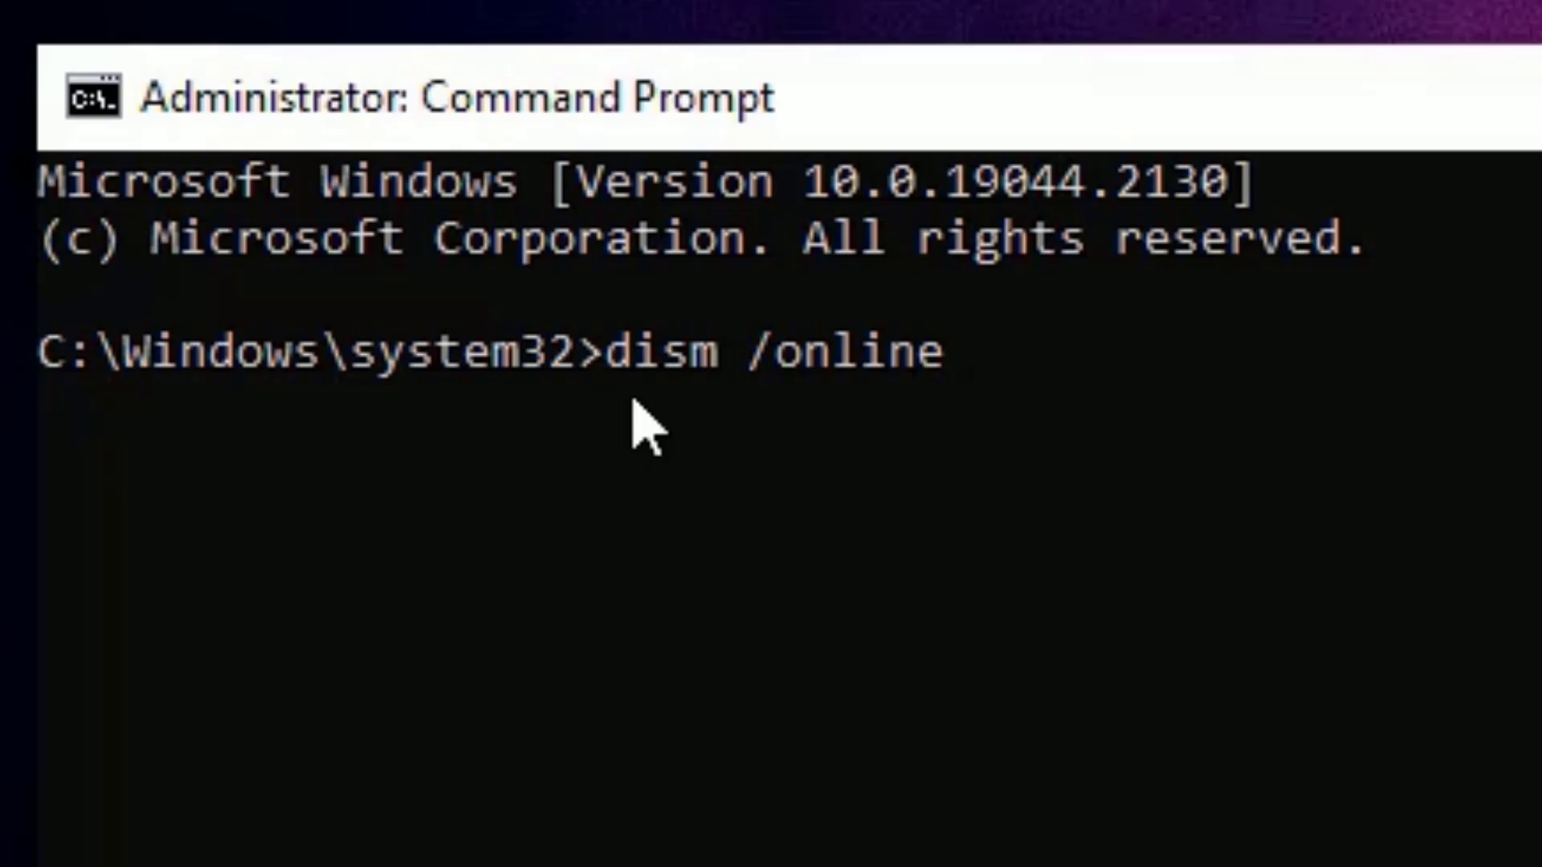
pyautogui.write('/cle')
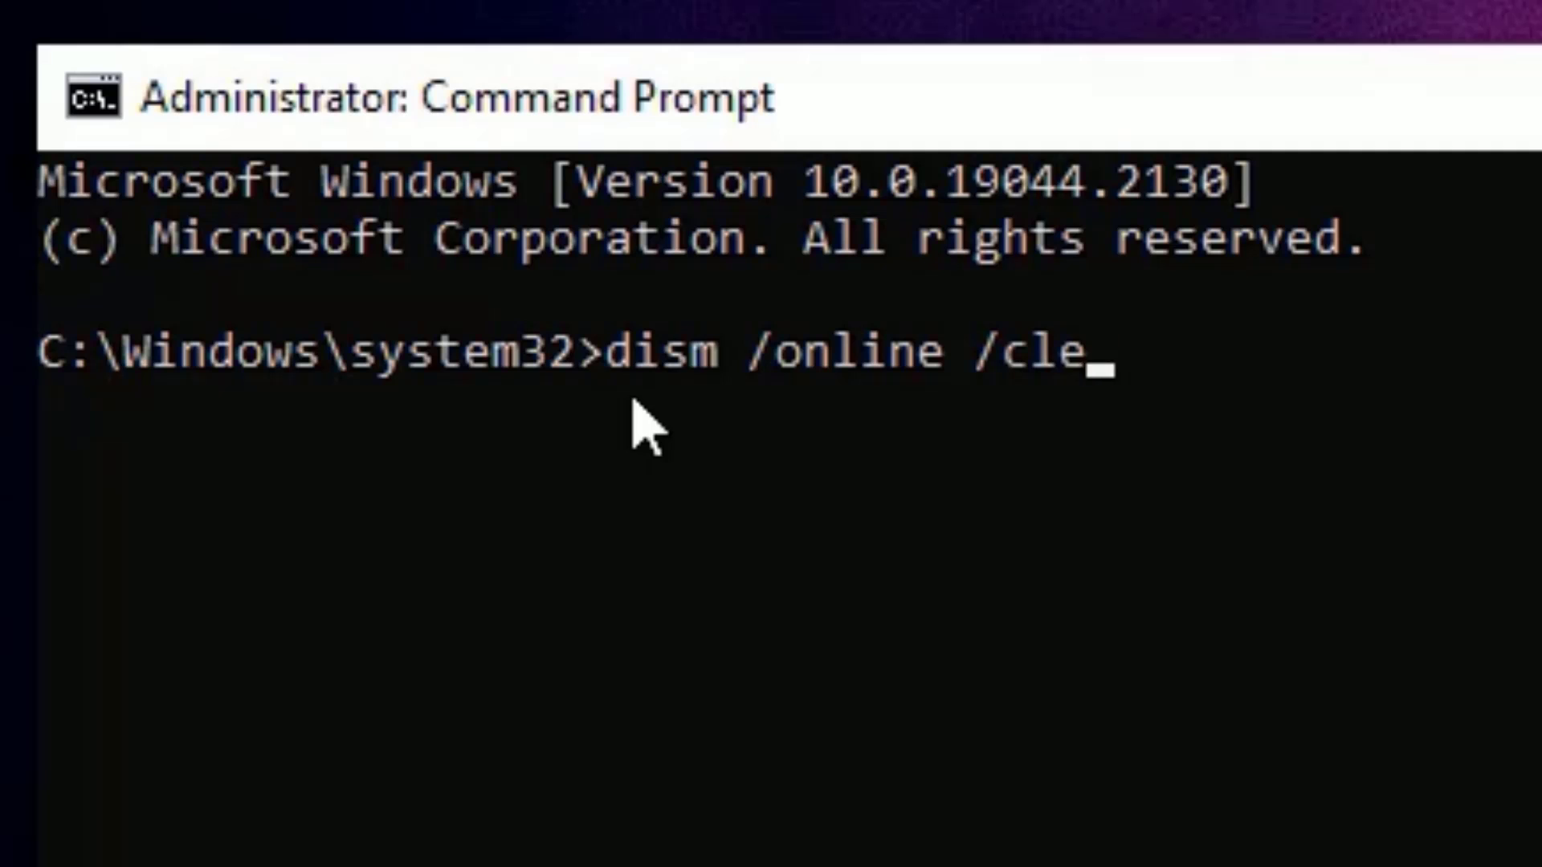
pyautogui.write('anup-image /')
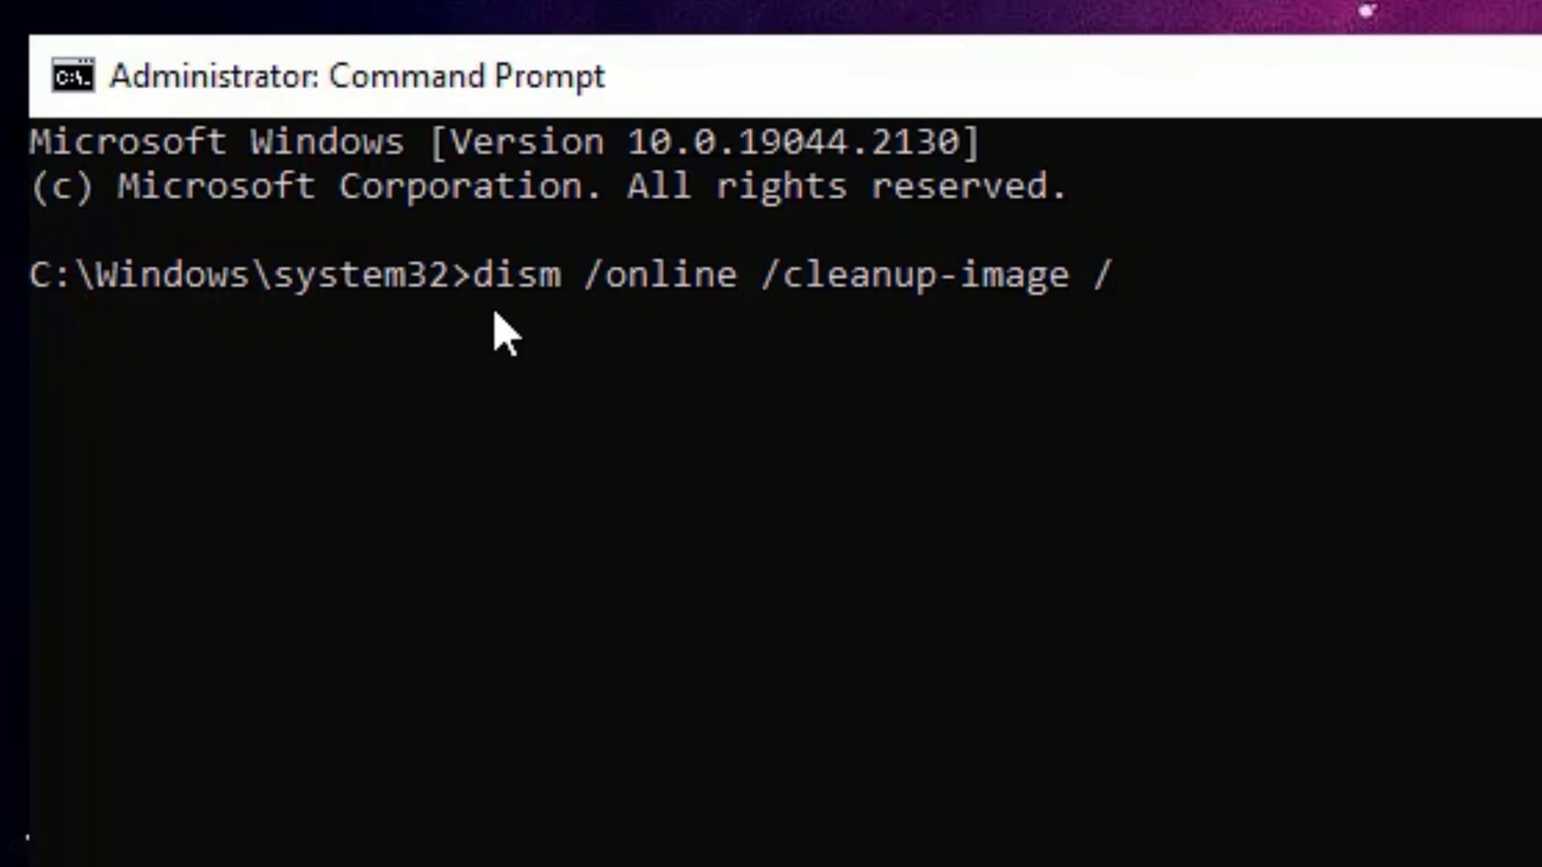
pyautogui.write('checkhealth')
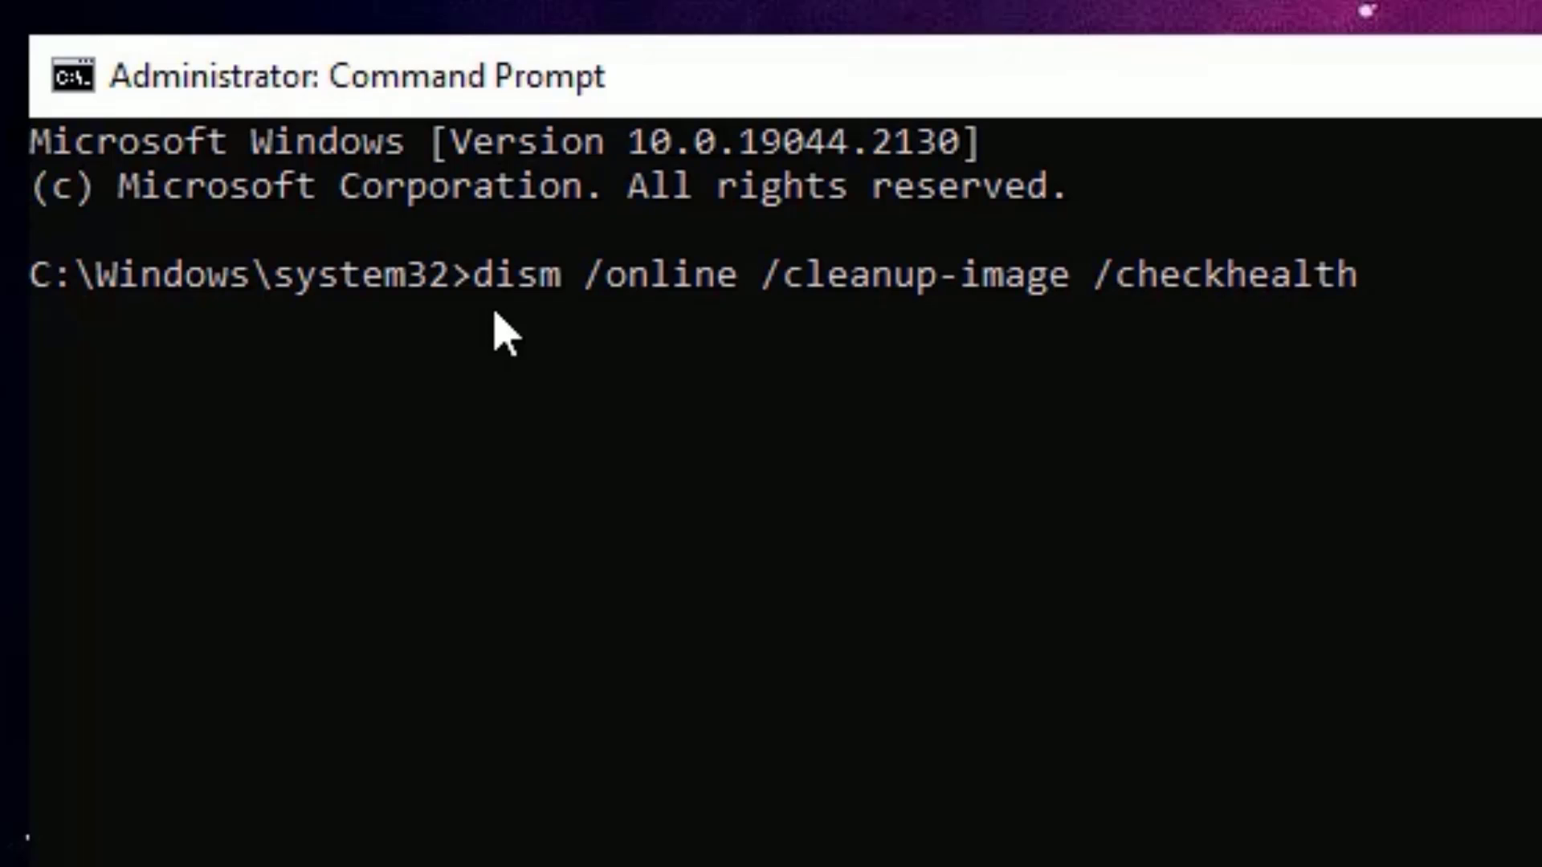
pyautogui.press('Return')
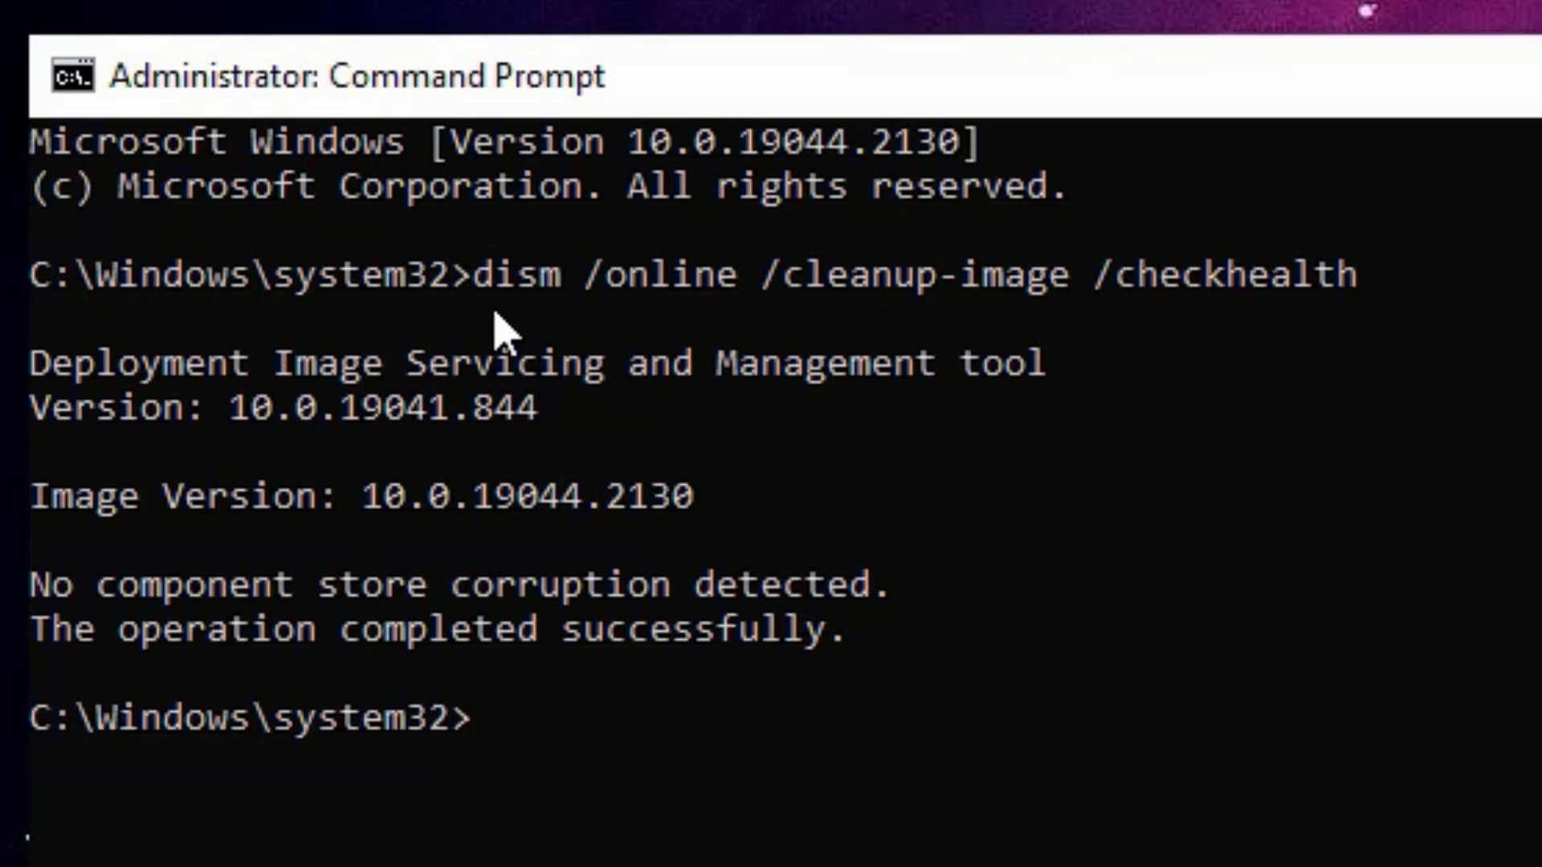
# - Scan the Windows component store by running "dism /online /cleanup-image /scanhealth"
pyautogui.write('dism ')
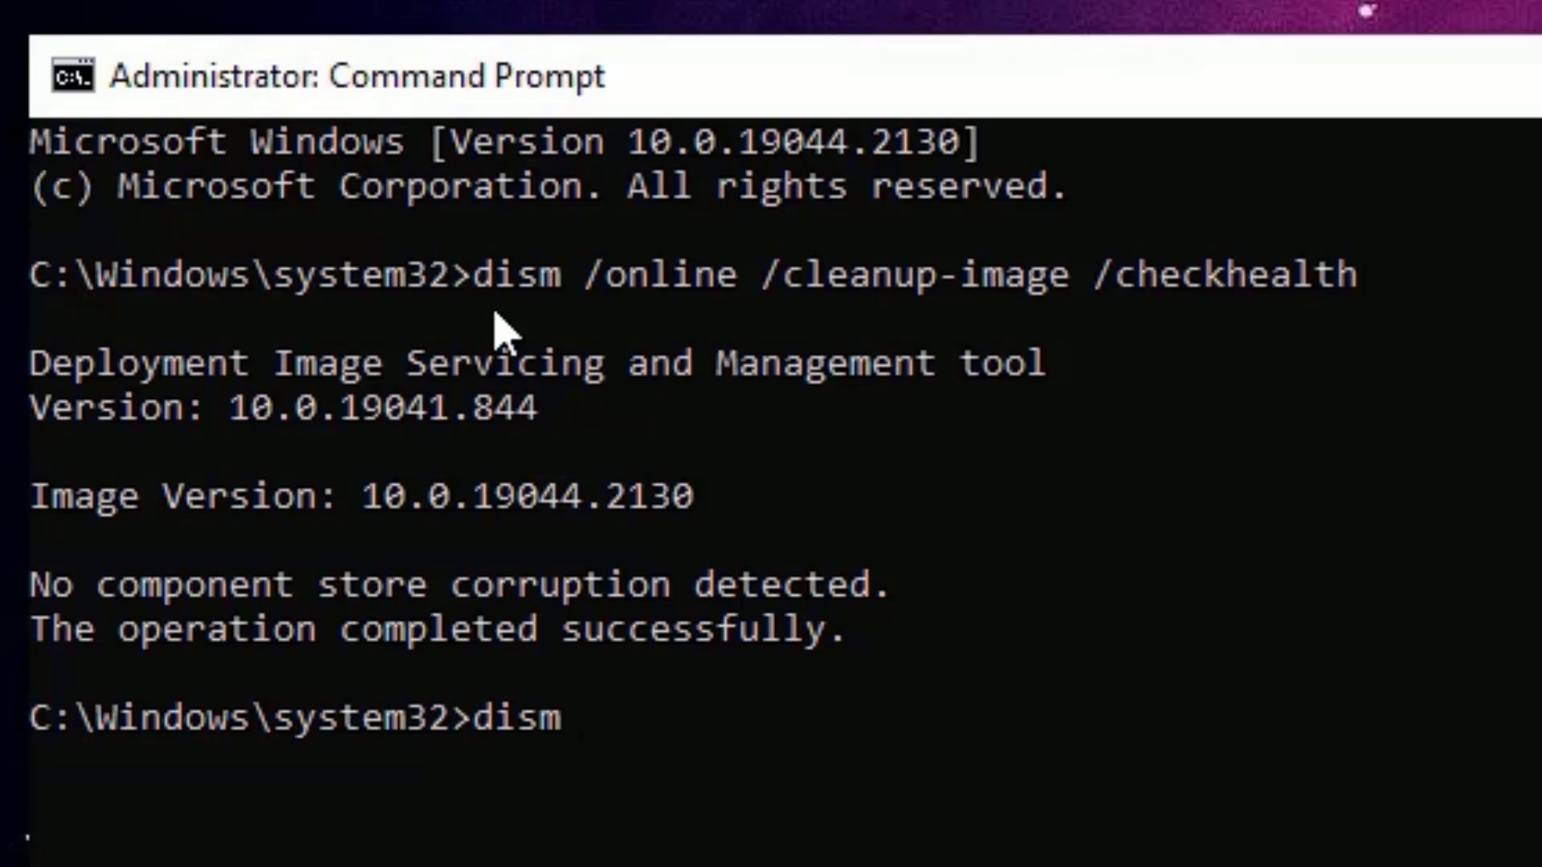
pyautogui.write('/online')
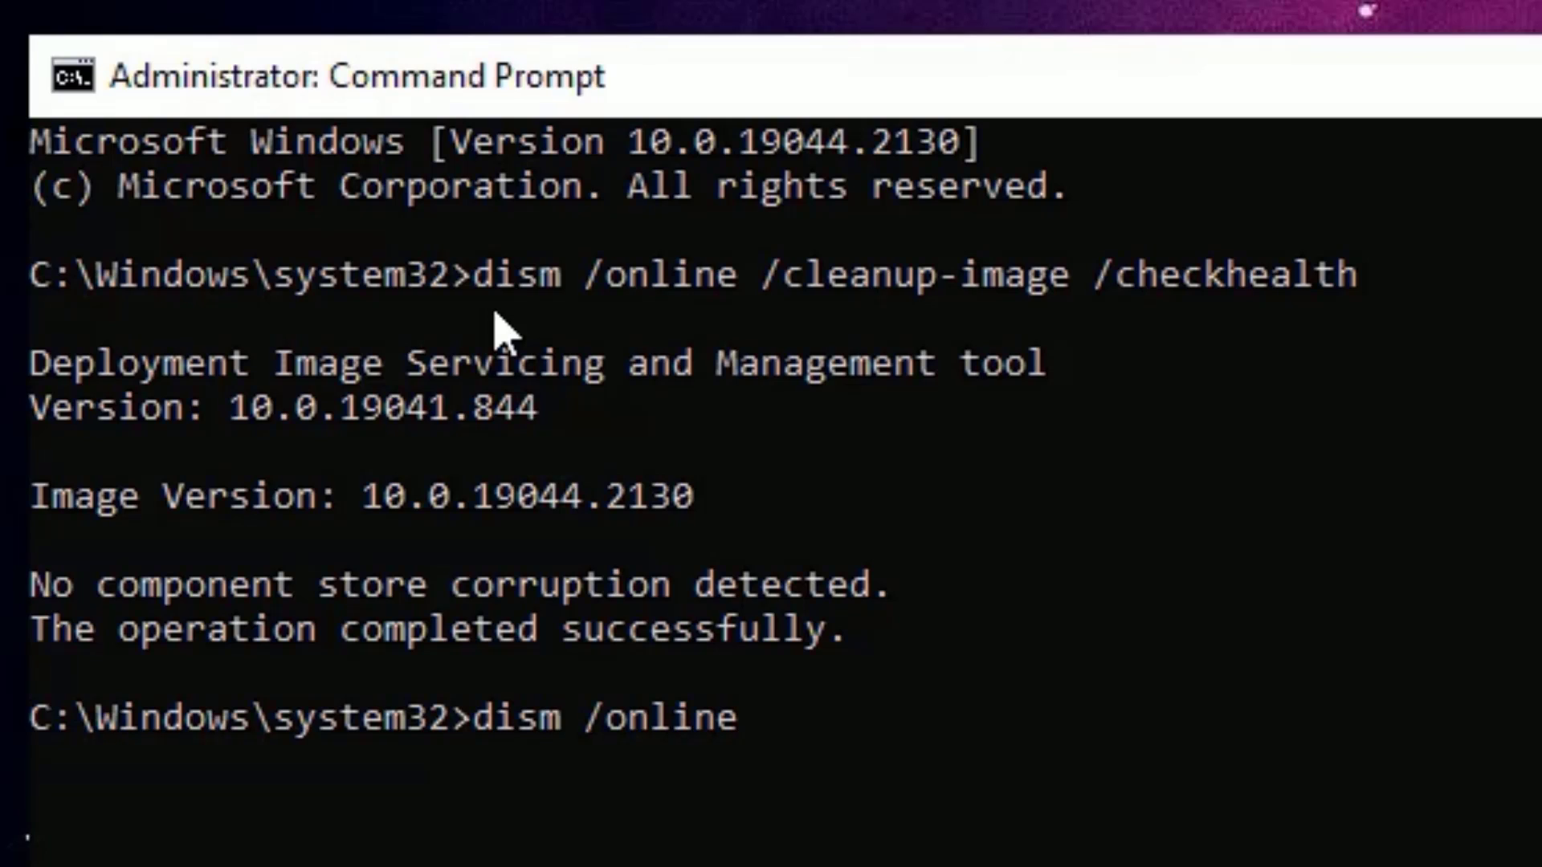
pyautogui.write(' /clean')
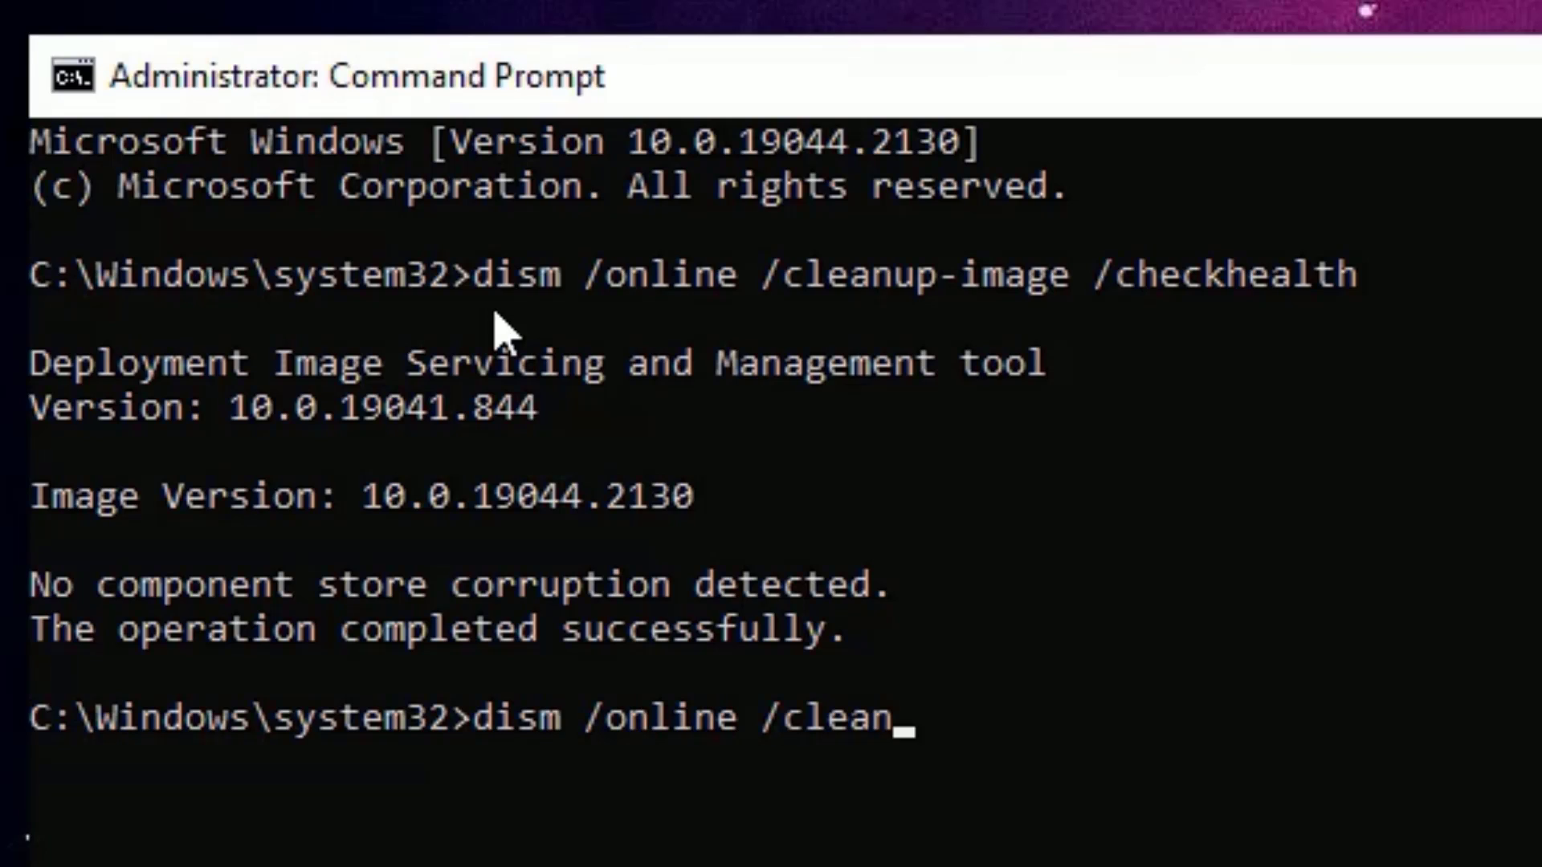
pyautogui.write('up-imag')
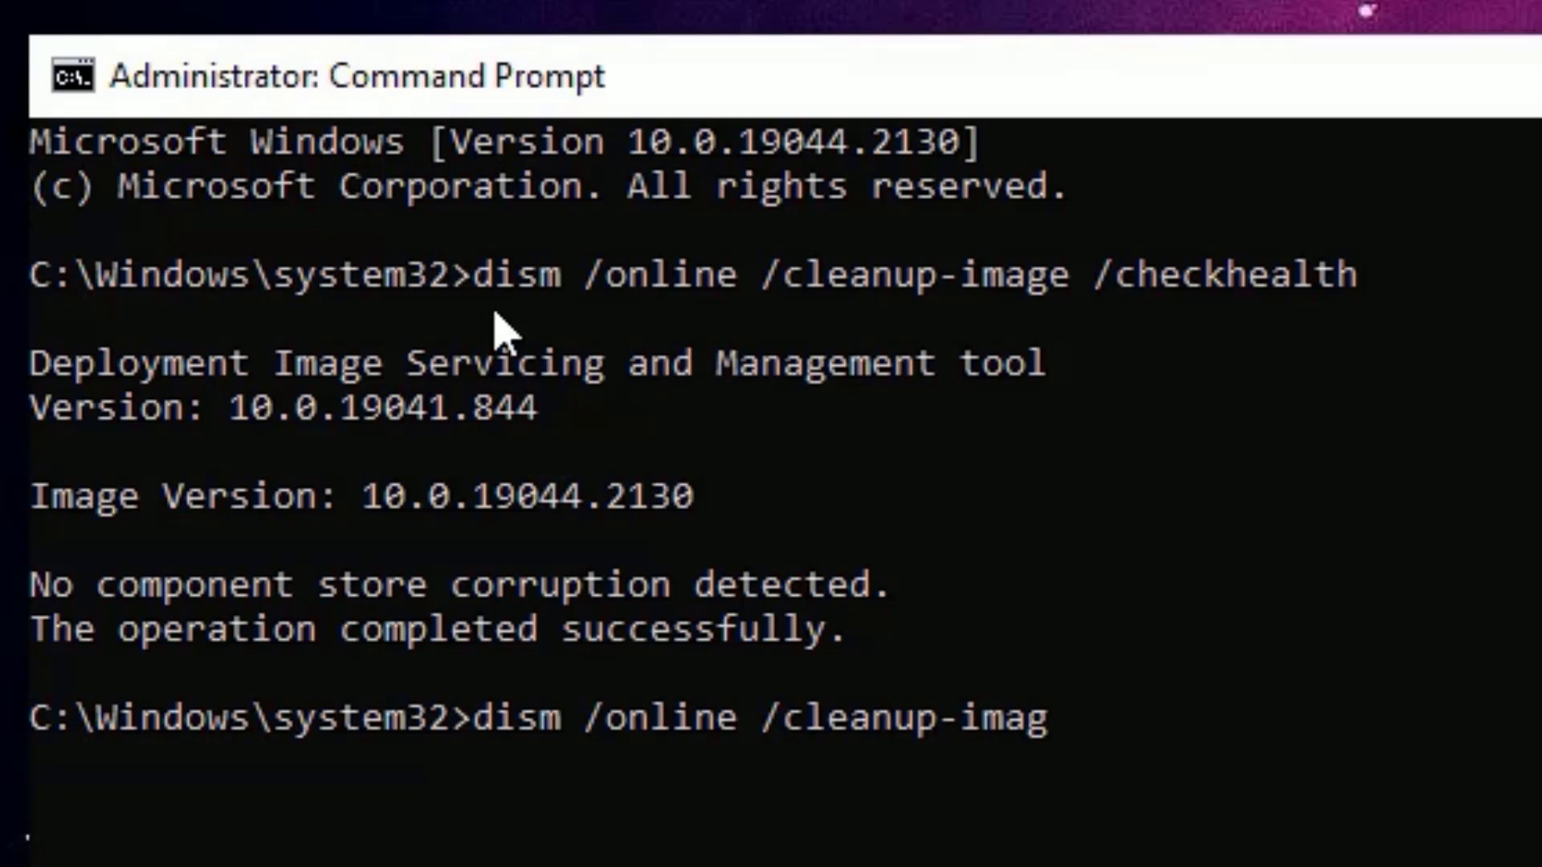
pyautogui.write('e /scanhealth')
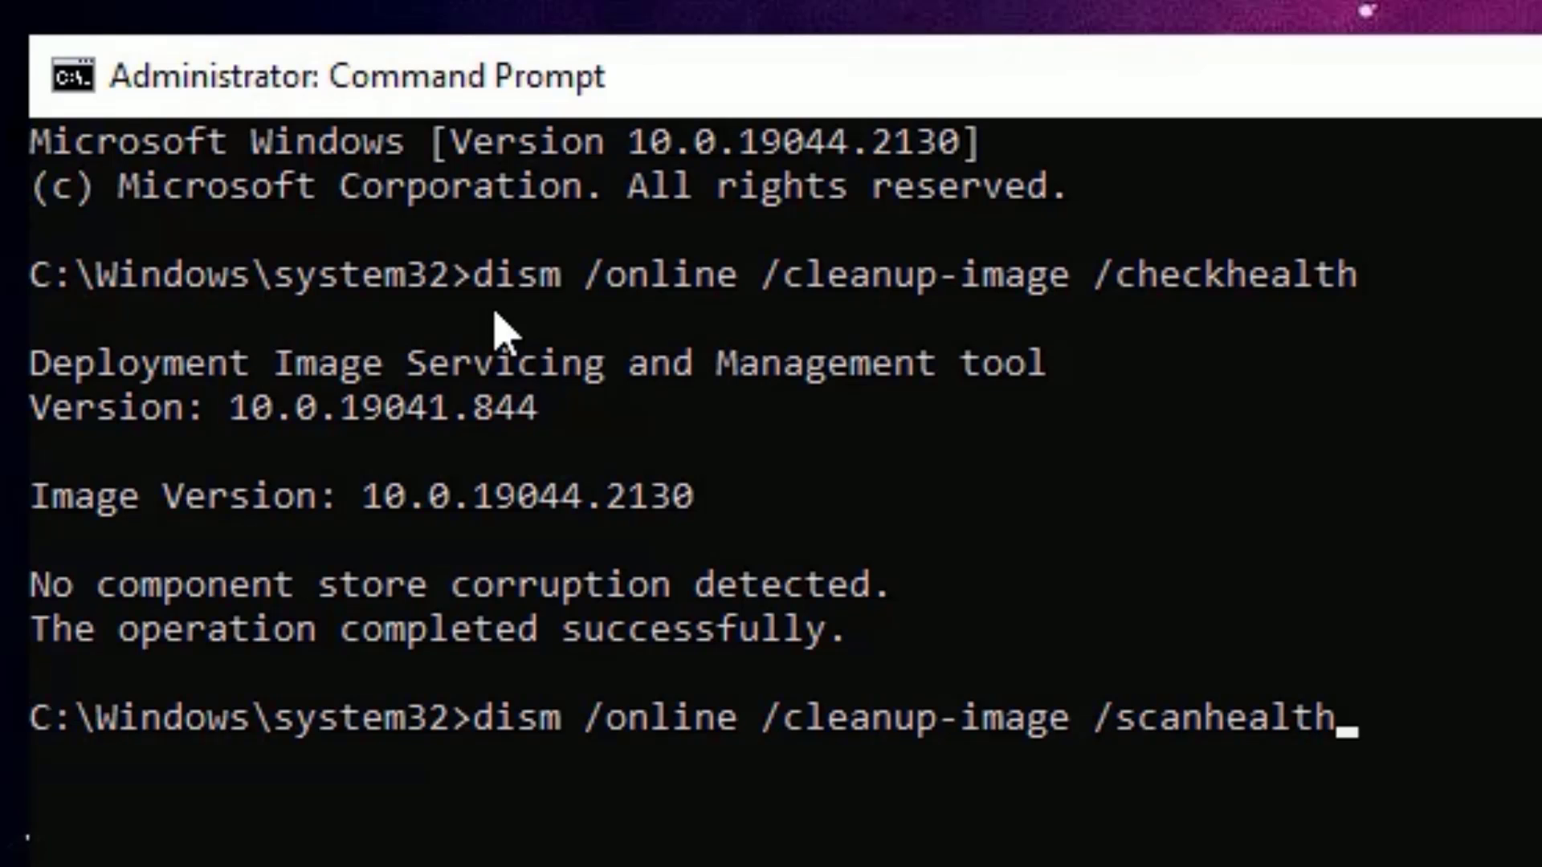
pyautogui.press('Return')
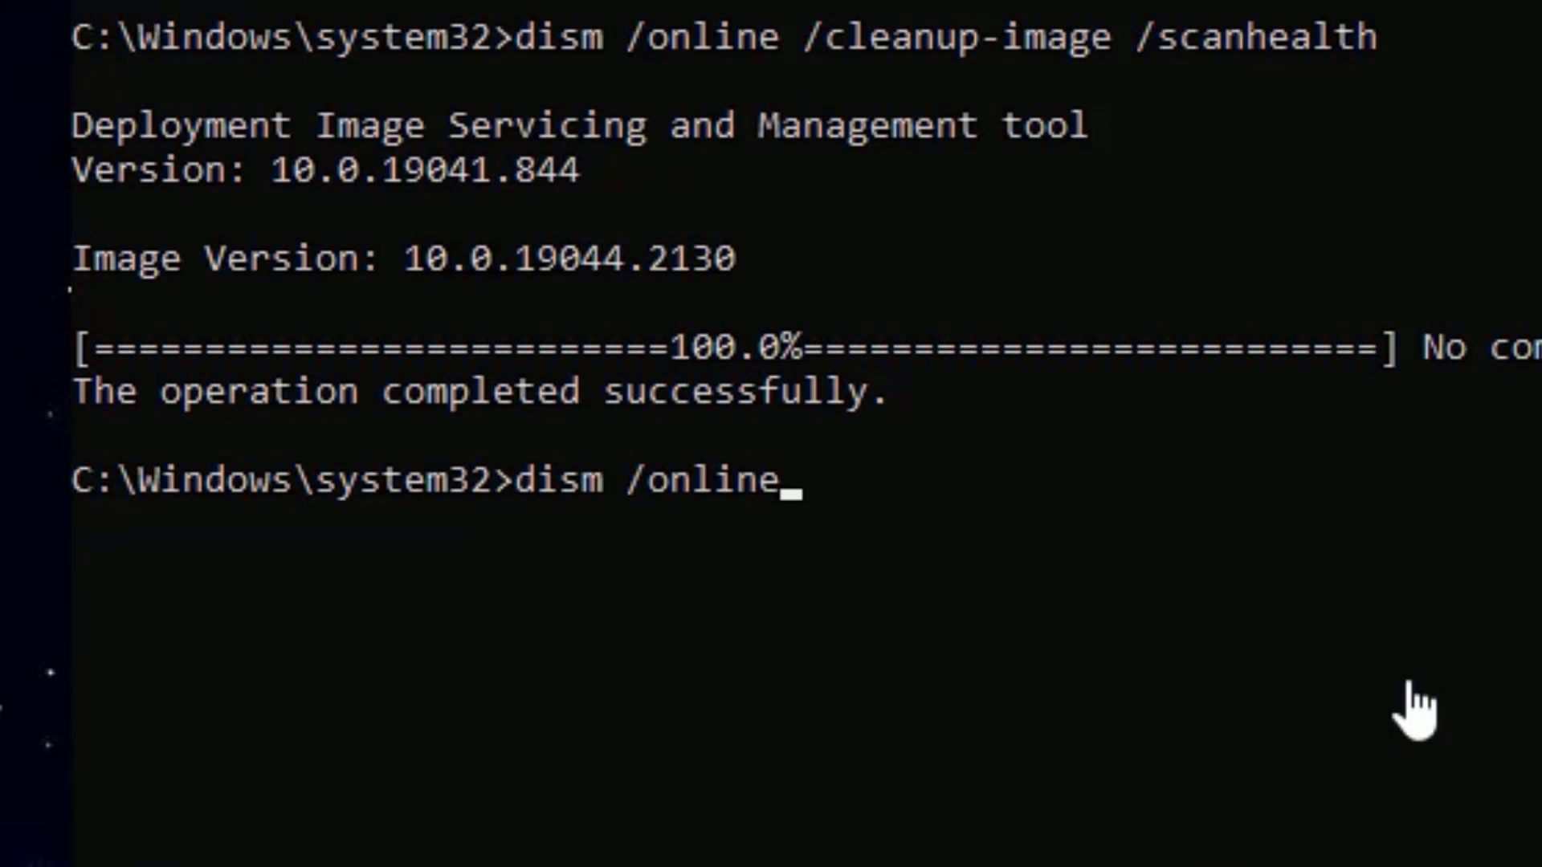
# - Repair the Windows image by running "dism /online /cleanup-image /restorehealth", and close Command Prompt with "exit" once the repair completes
pyautogui.press('Escape')
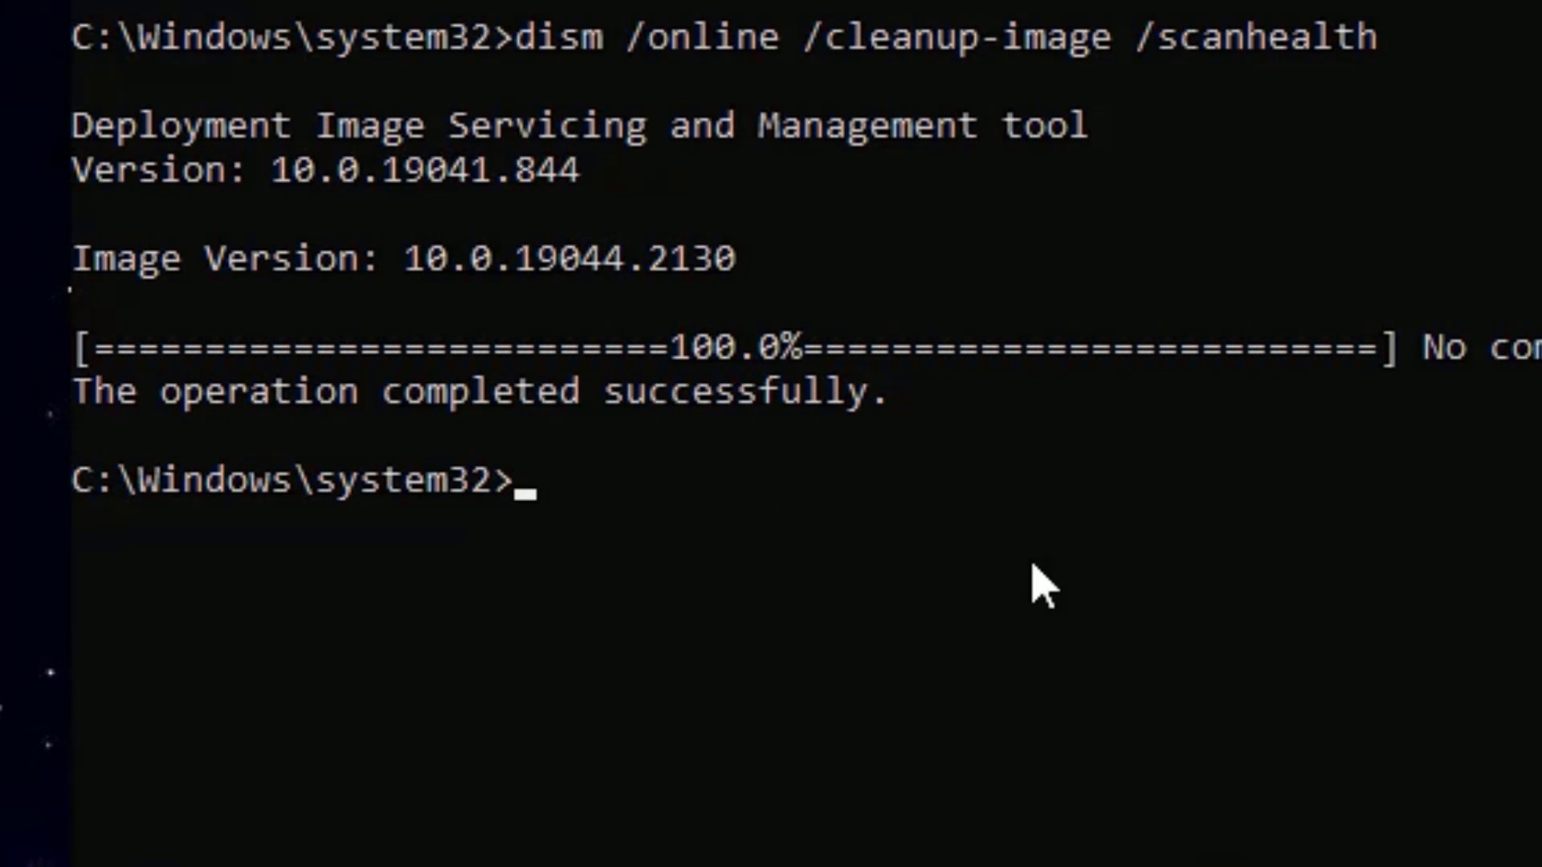
pyautogui.write('dism /')
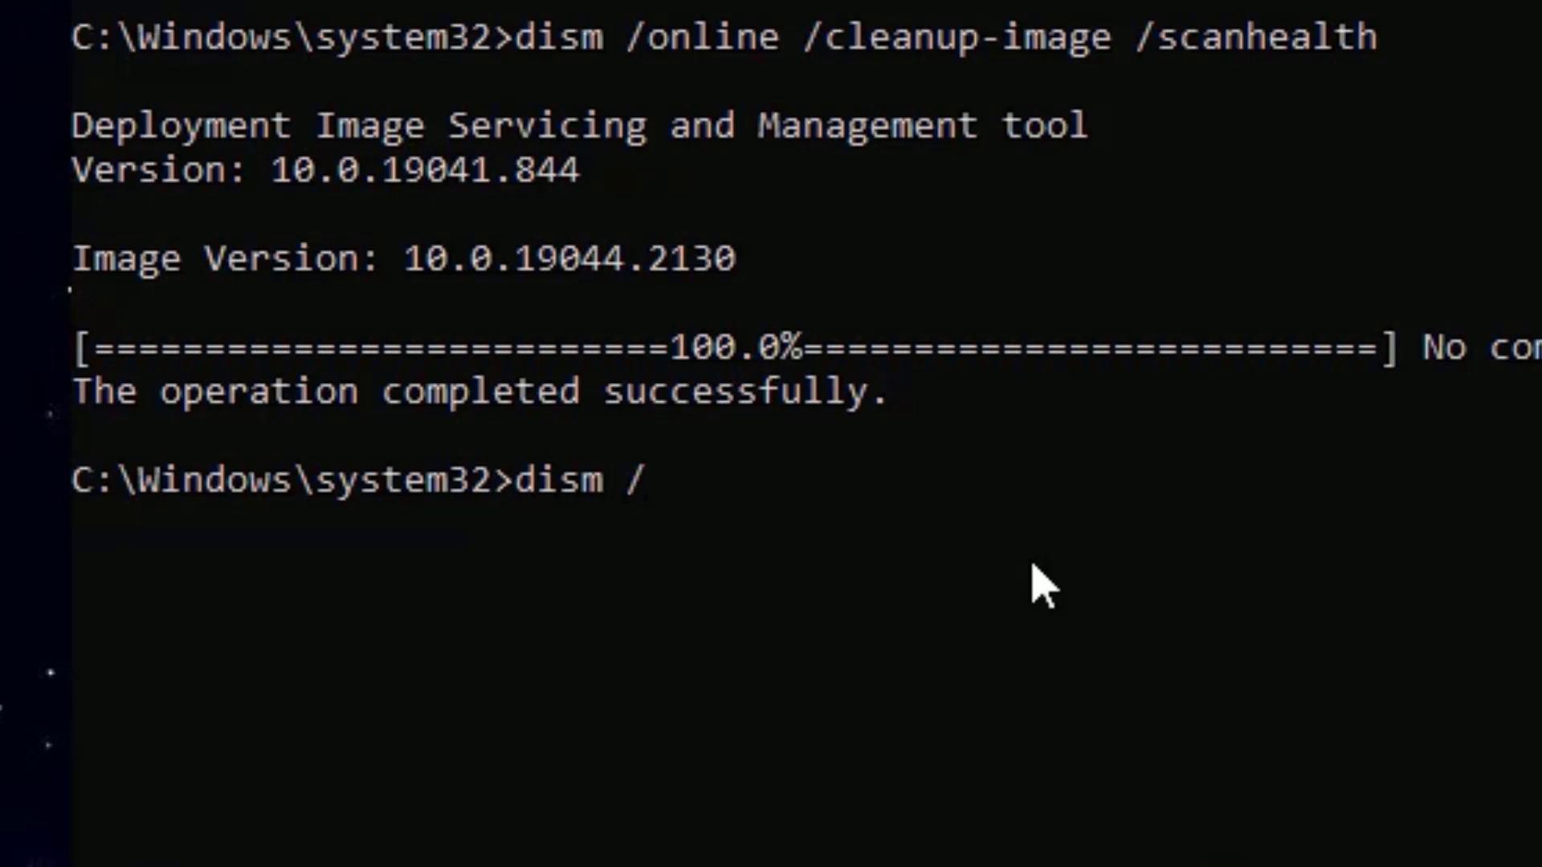
pyautogui.write('online /')
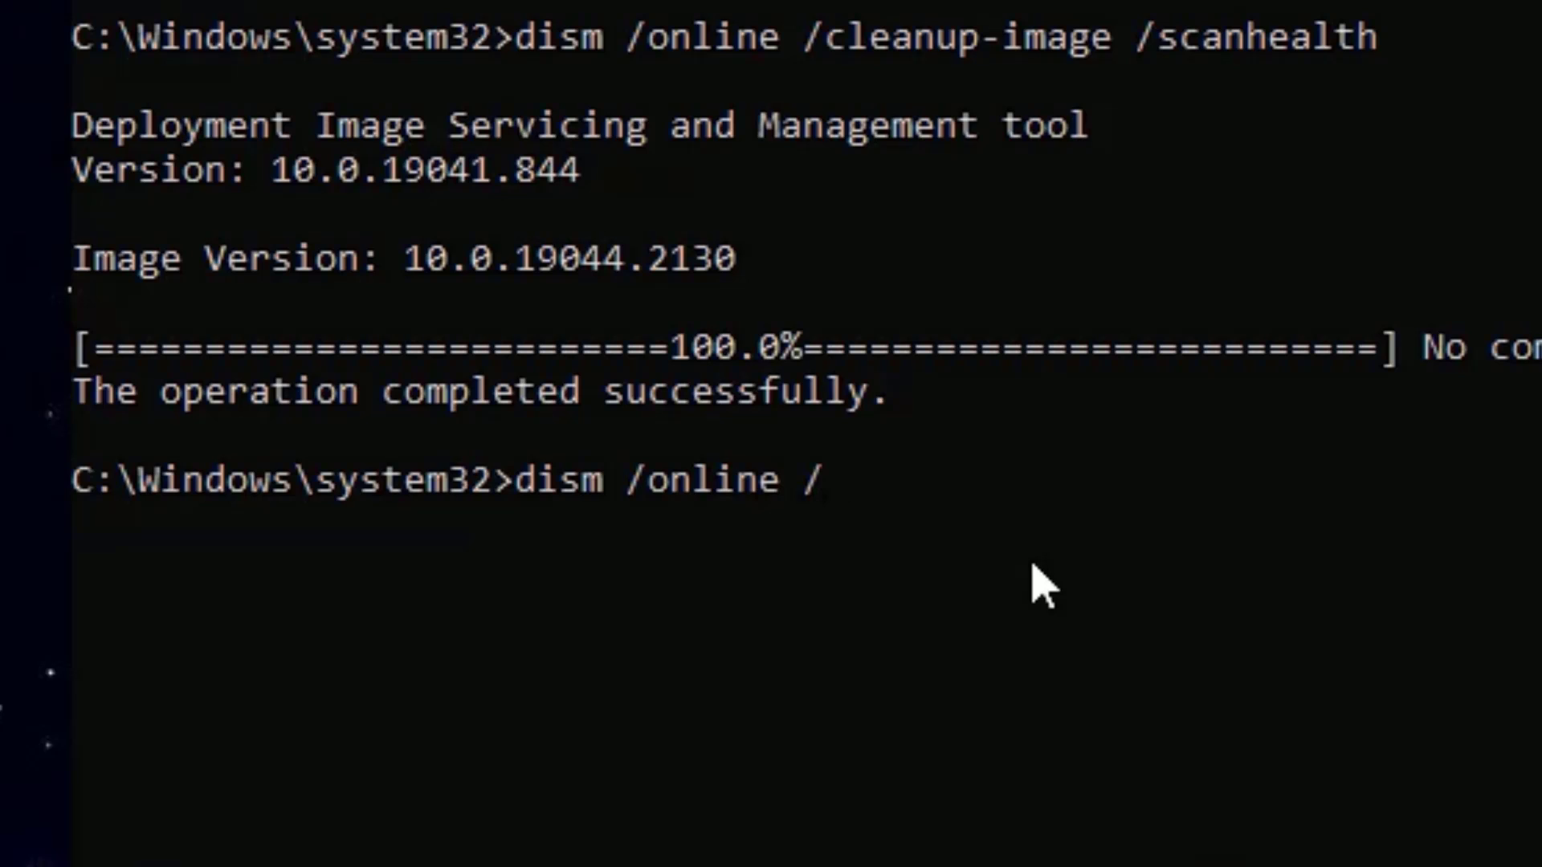
pyautogui.write('cleanup-i')
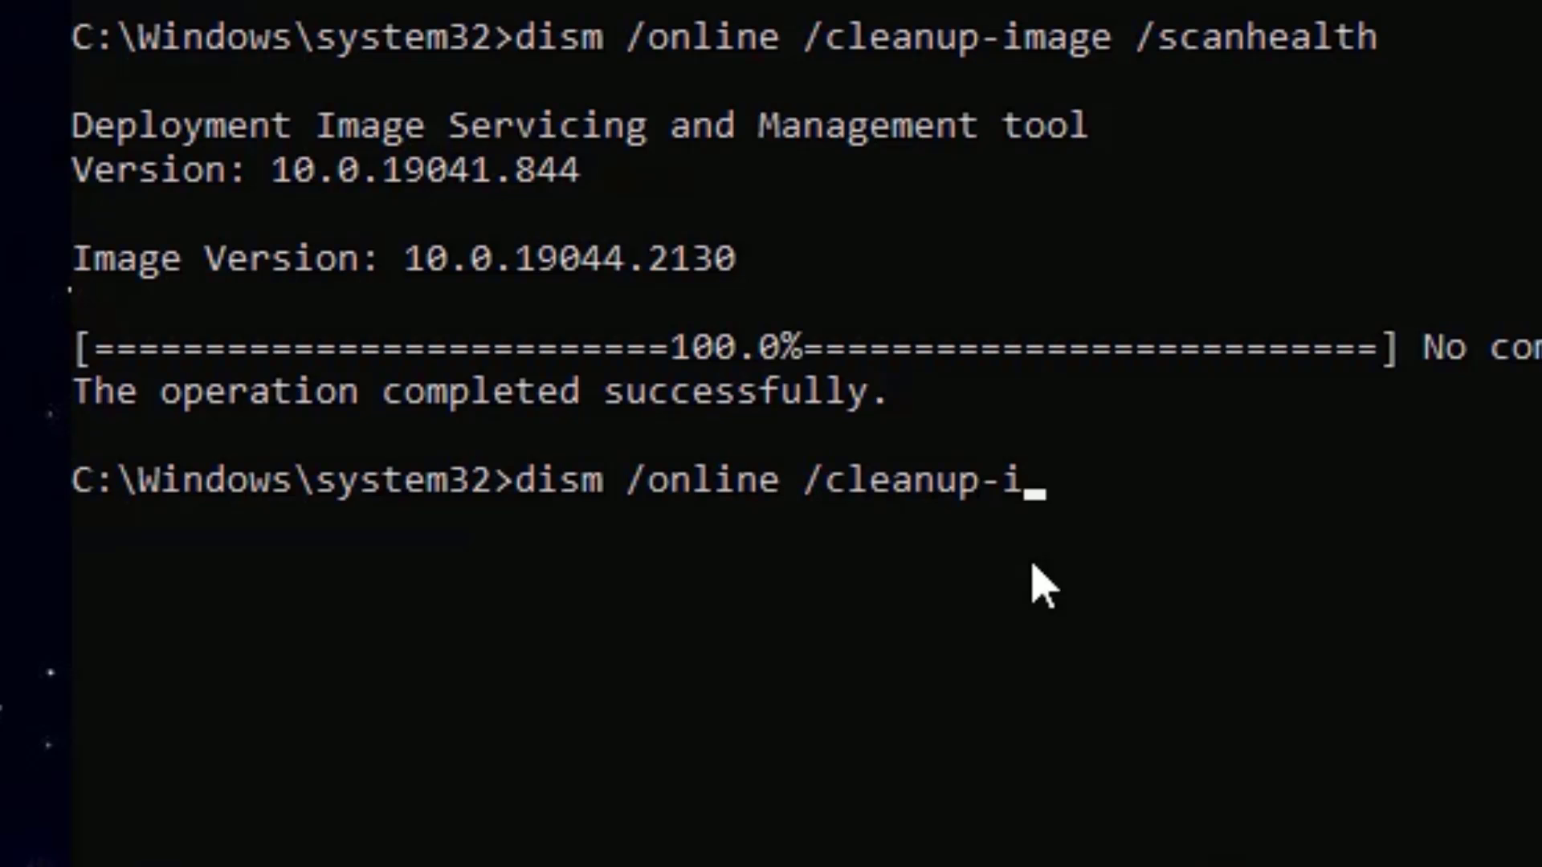
pyautogui.write('mage ')
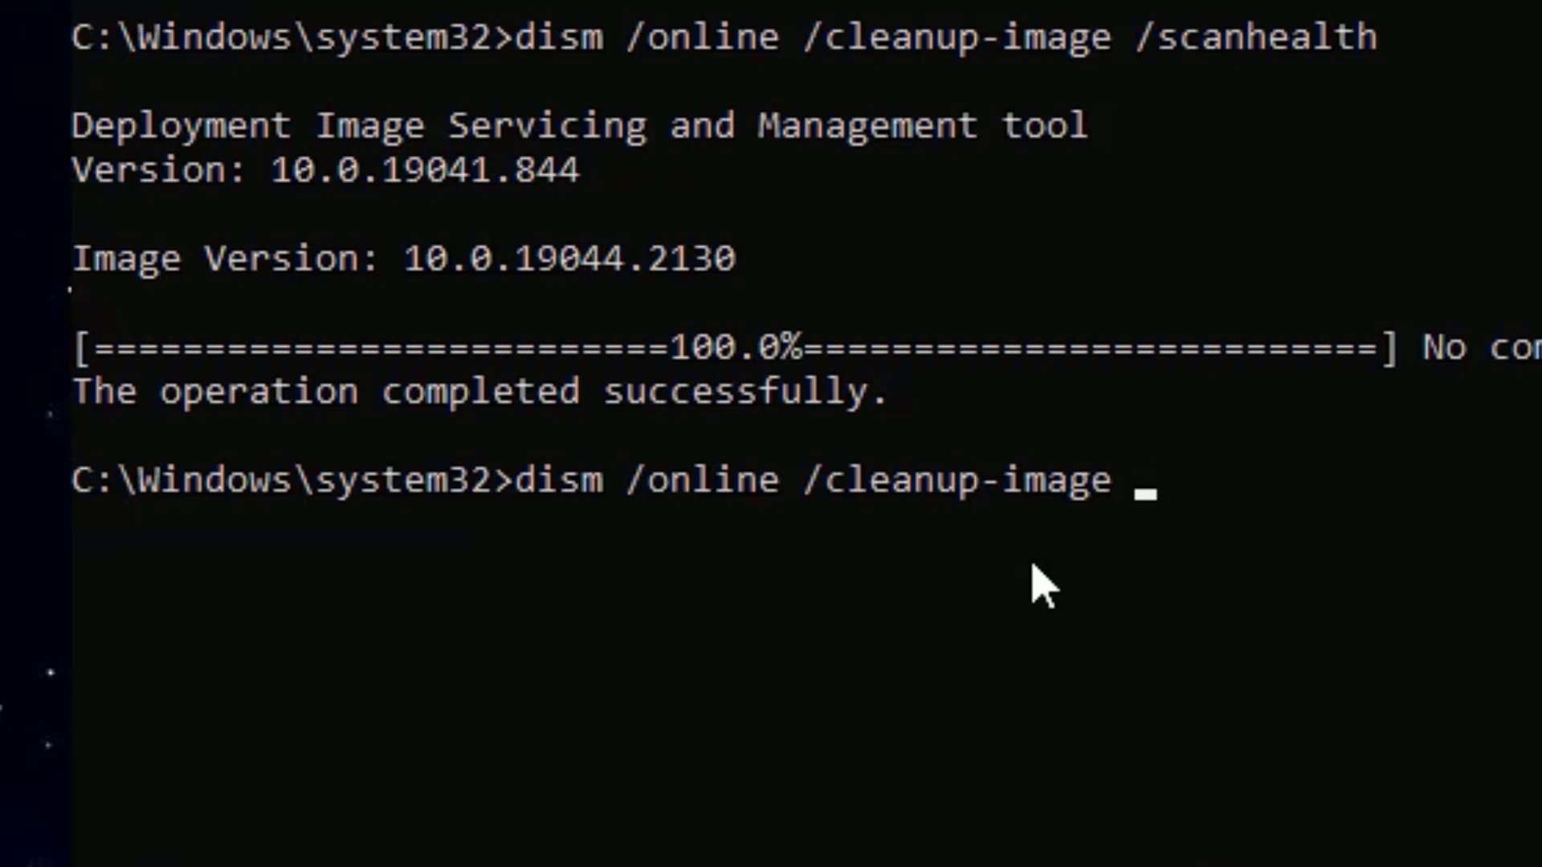
pyautogui.write('/restorehe')
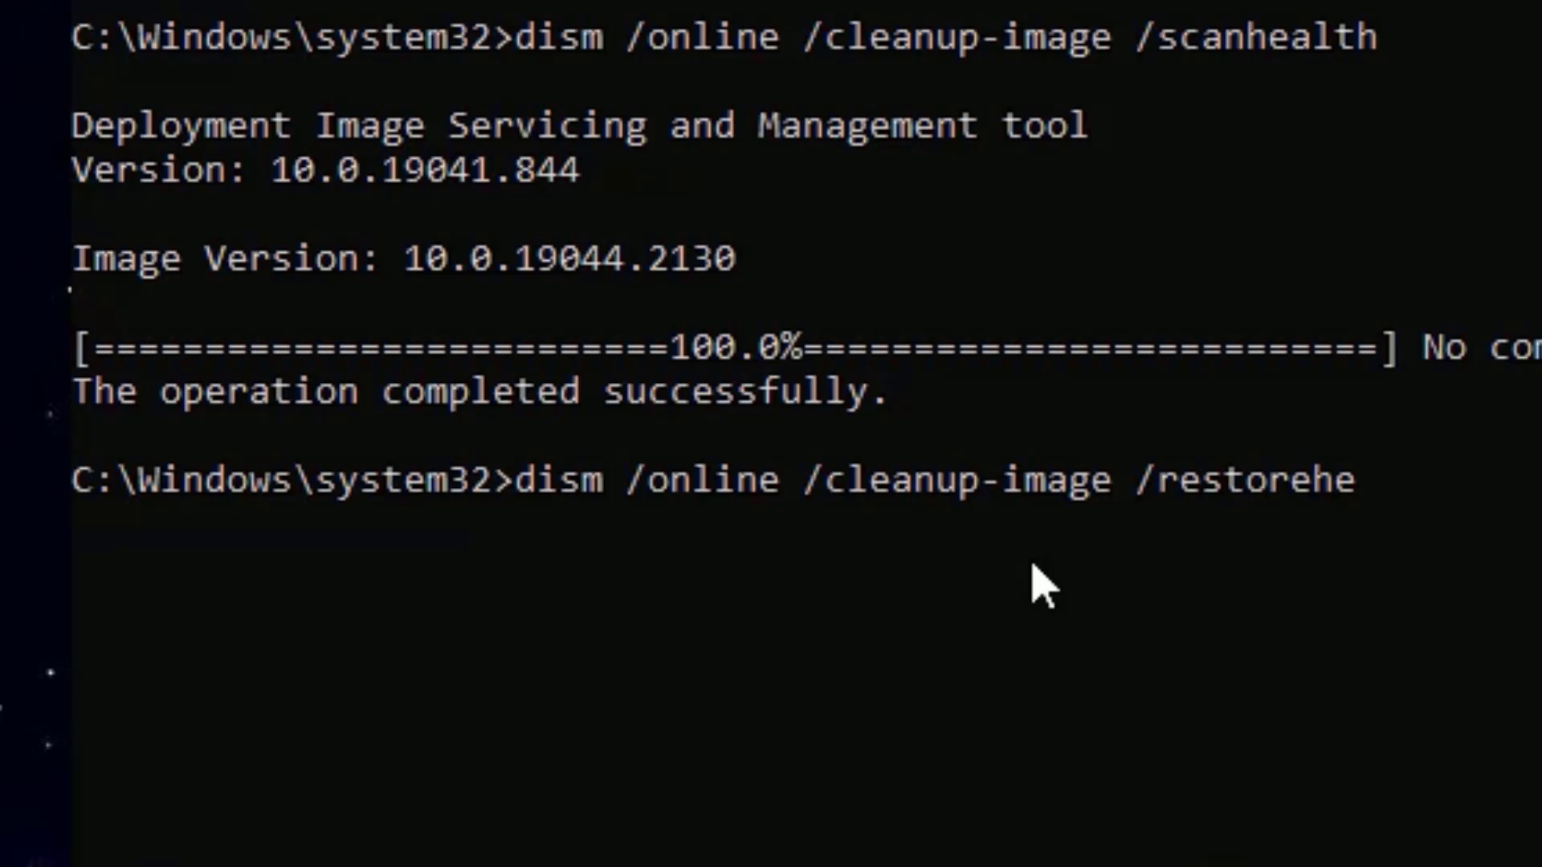
pyautogui.write('alth')
pyautogui.press('Return')
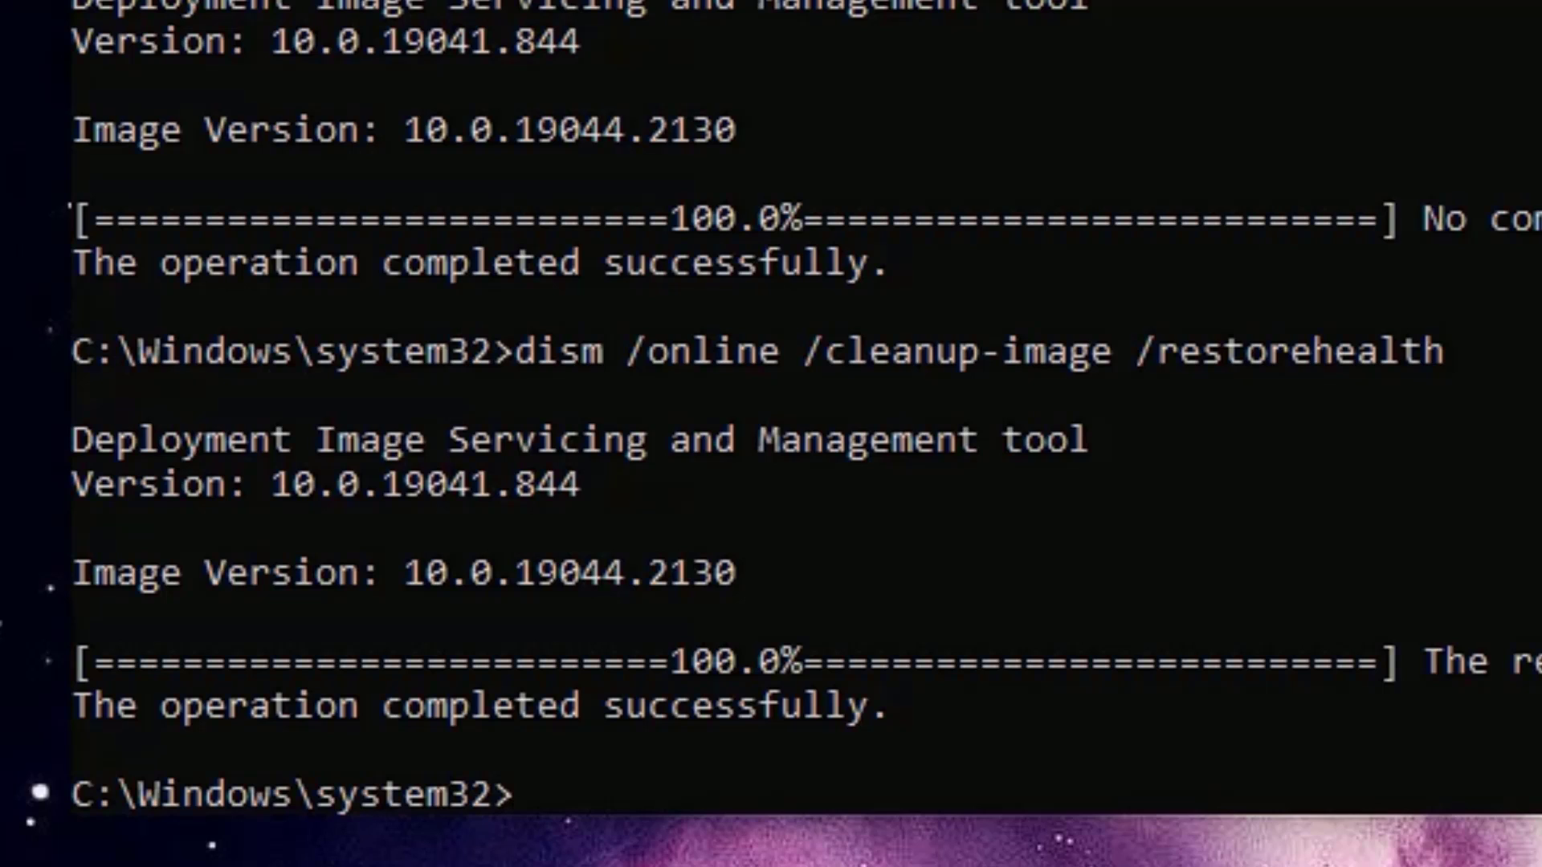
pyautogui.write('exit')
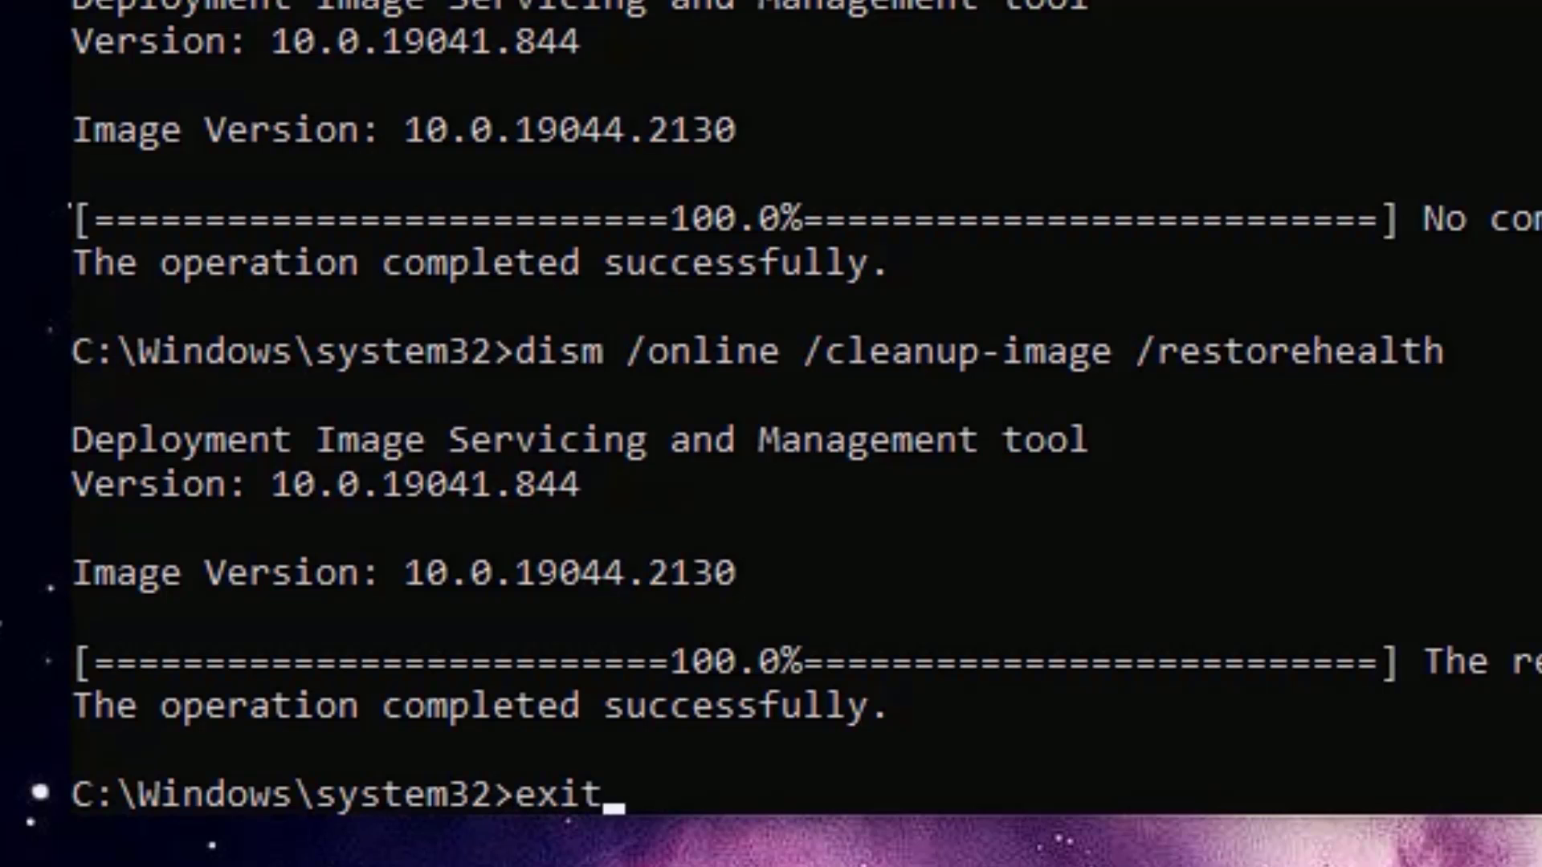
pyautogui.press('Return')
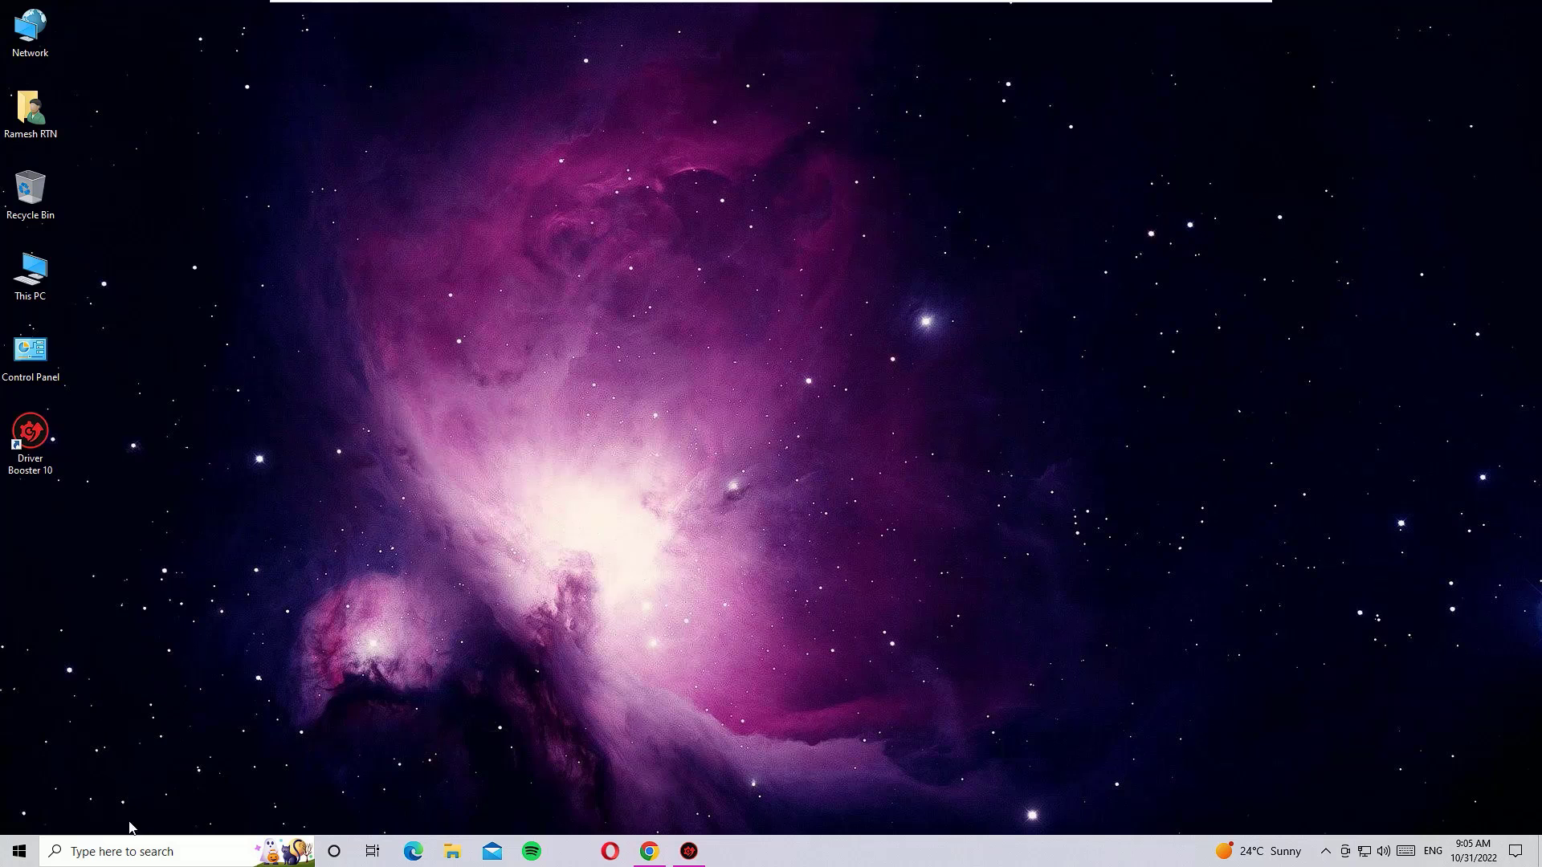
# - Switch to Device Manager, expand the Cameras category and select the USB2.0 PC CAMERA device
pyautogui.click(118, 850)
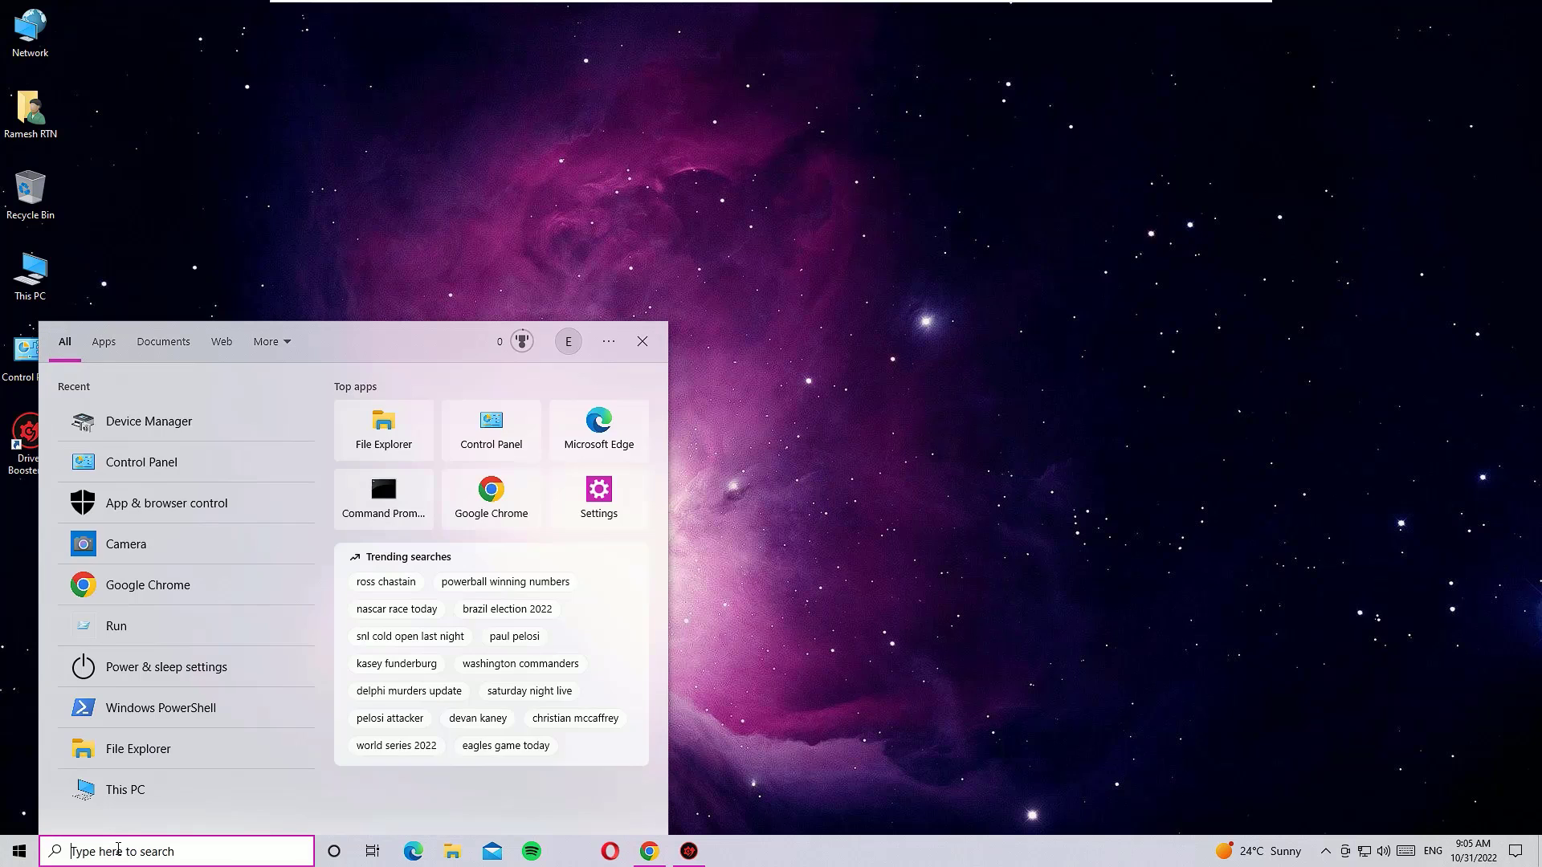
pyautogui.write('dev')
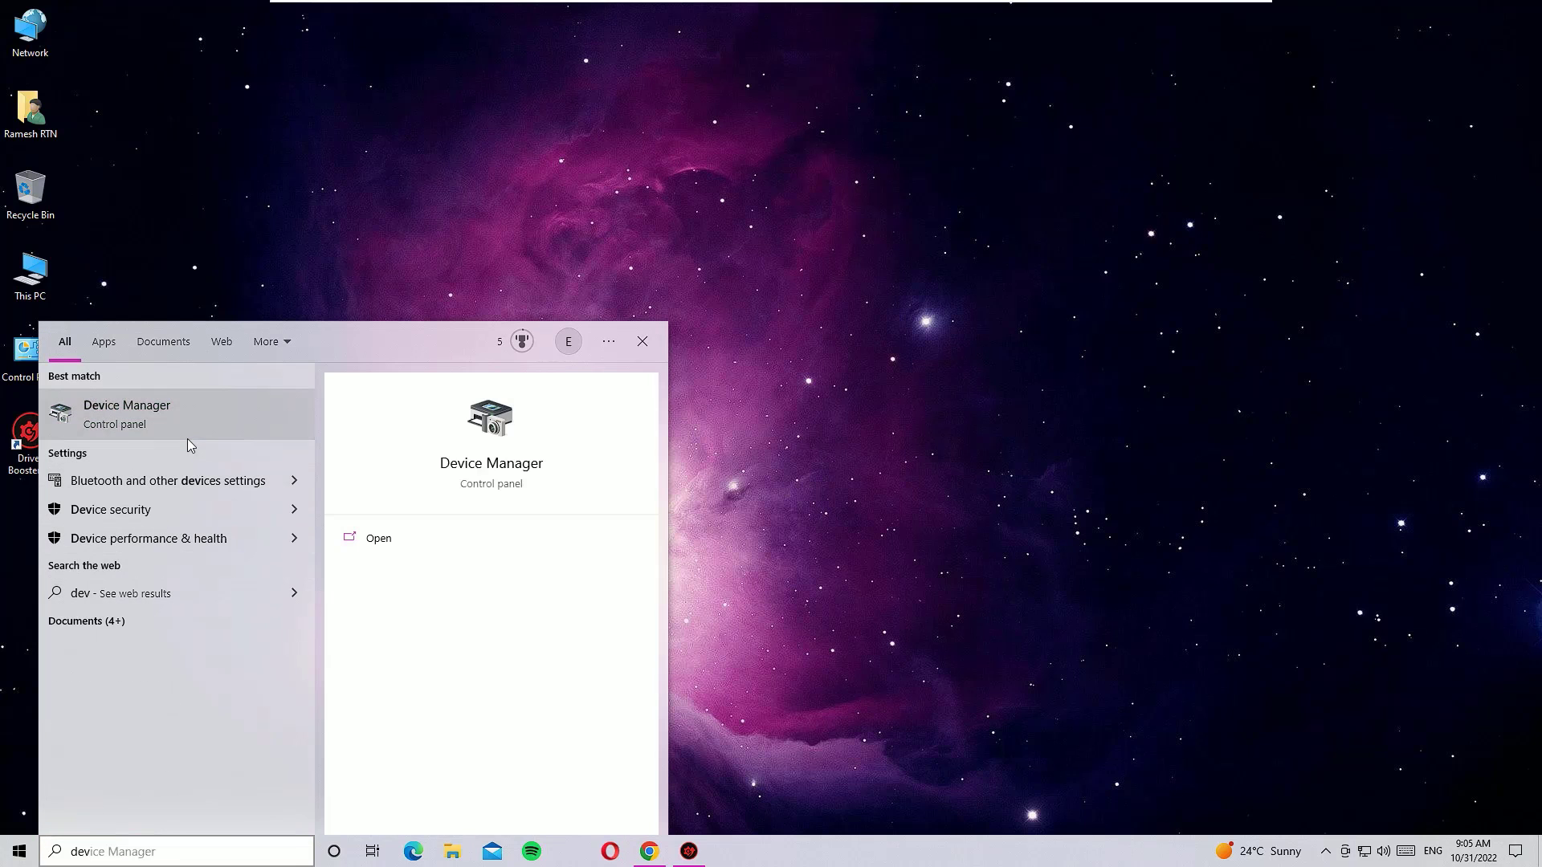
pyautogui.click(186, 439)
pyautogui.moveTo(221, 48); pyautogui.dragTo(252, 133)
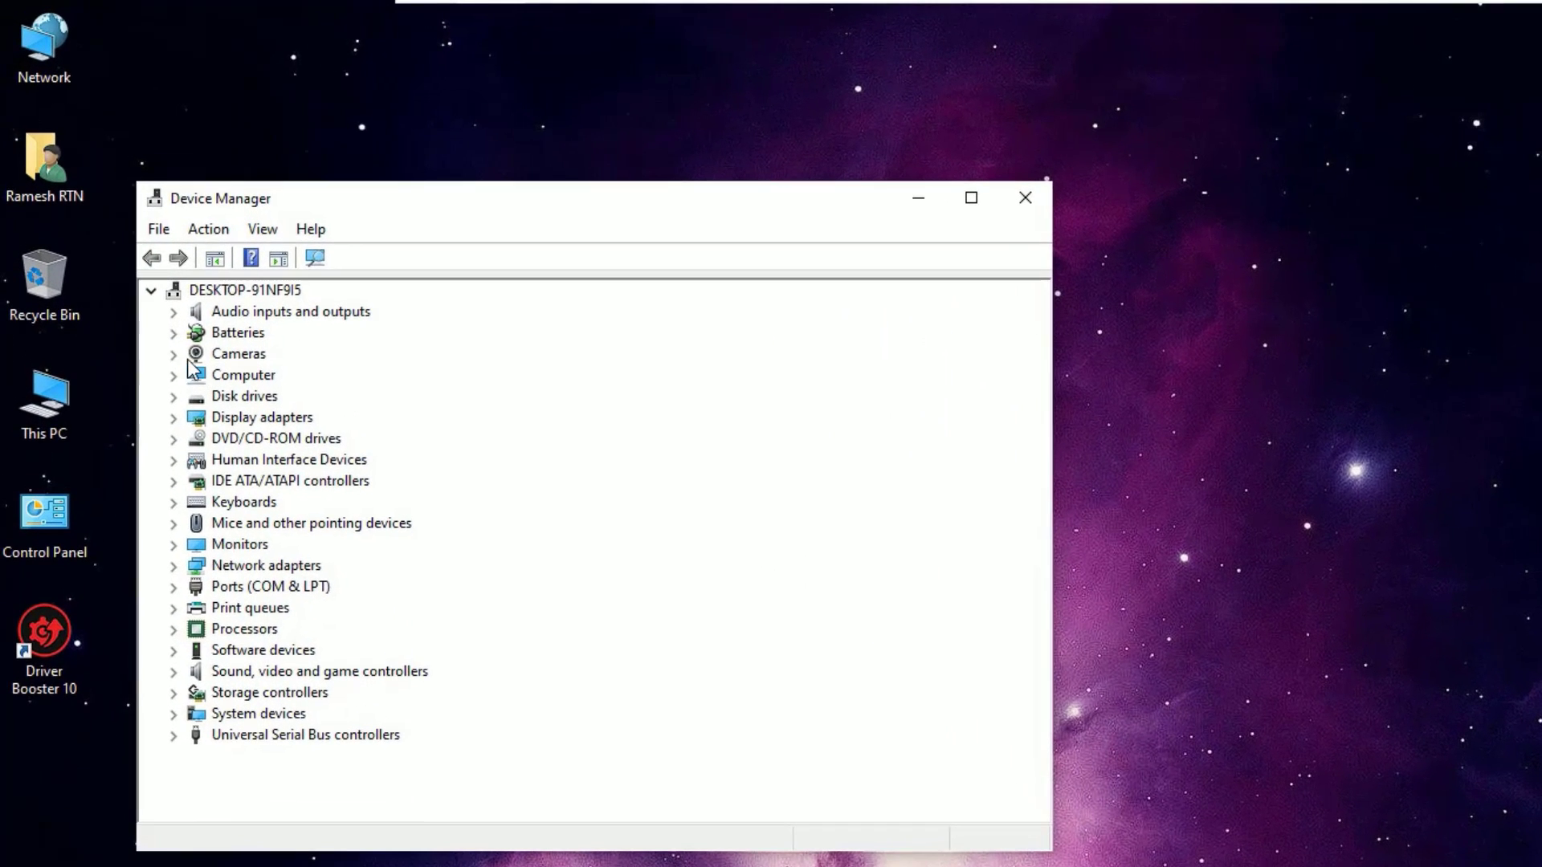
pyautogui.click(173, 354)
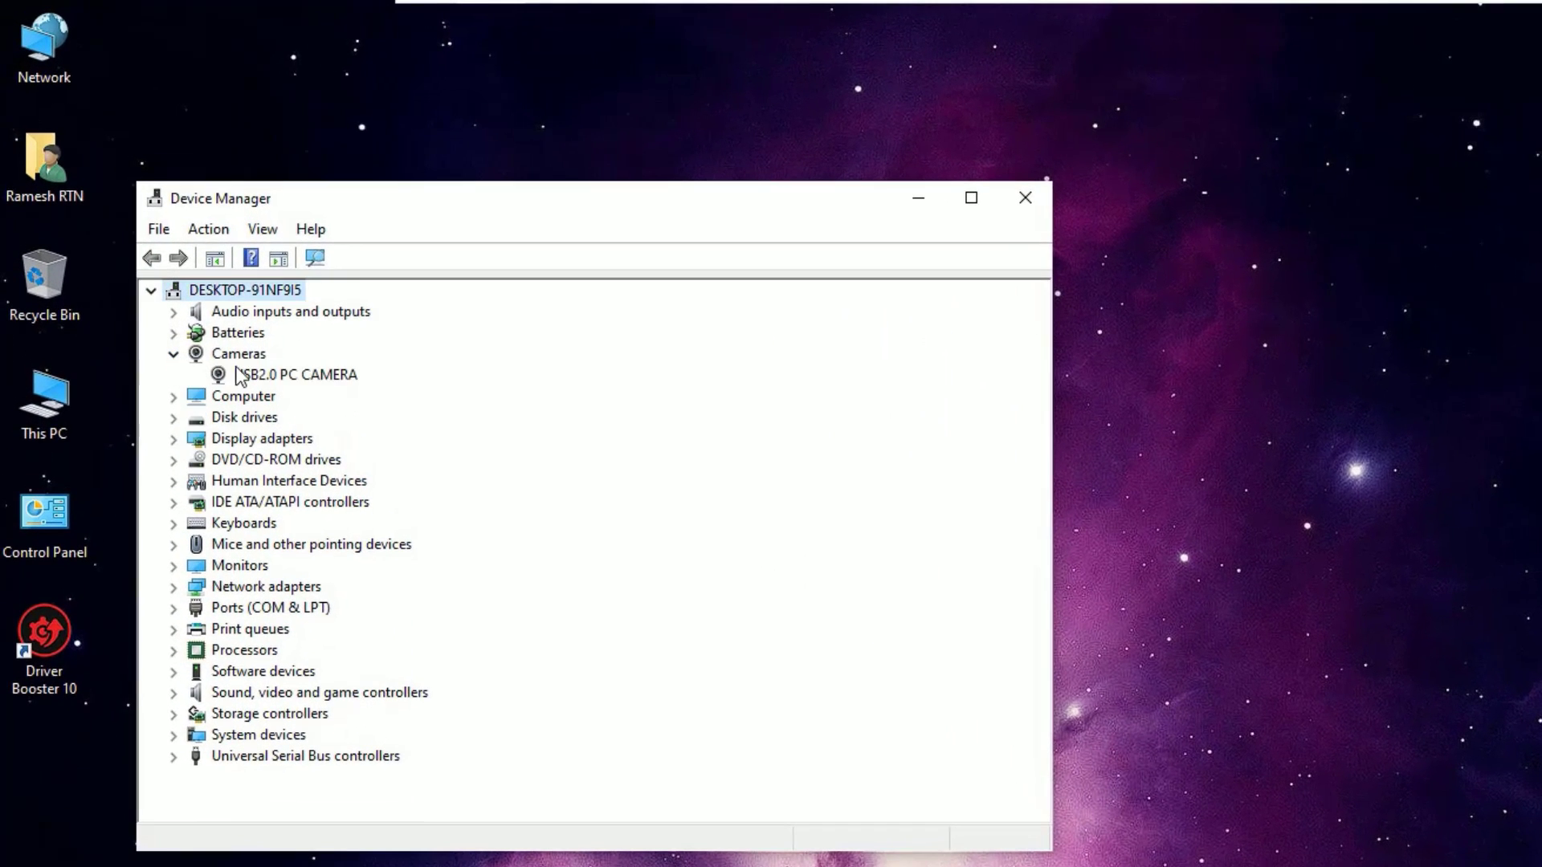
pyautogui.click(270, 375)
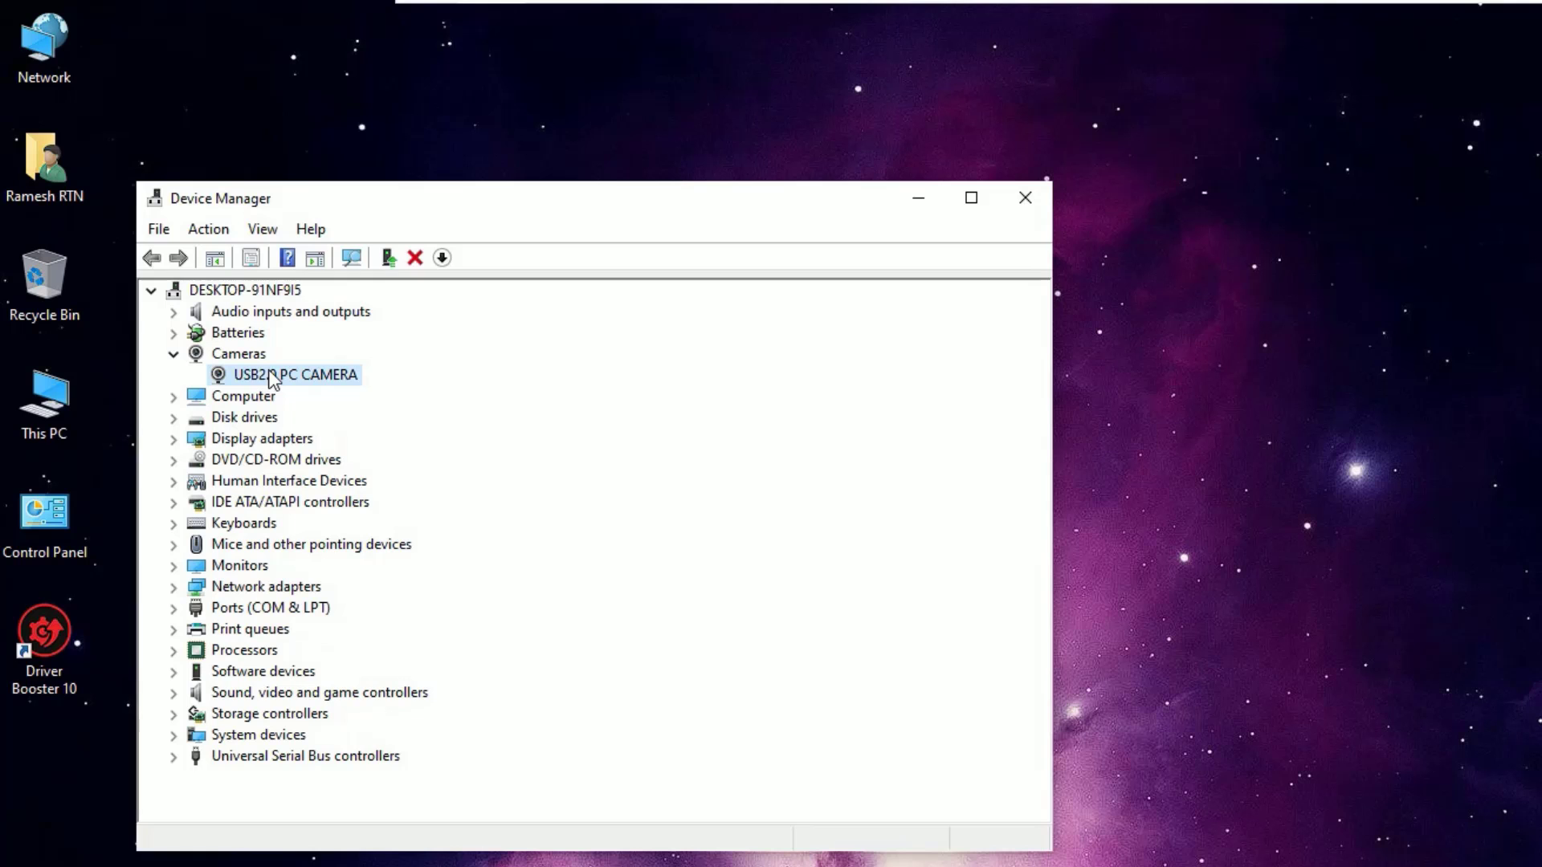